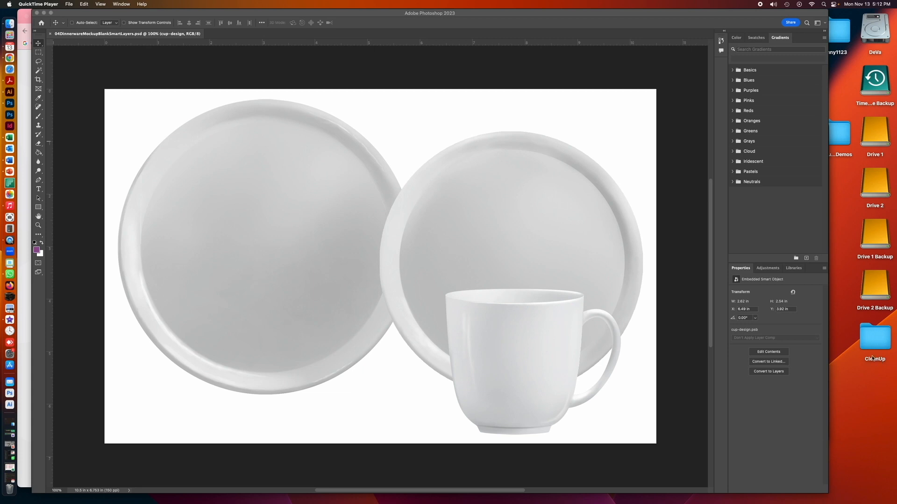
drag(658, 15, 649, 14)
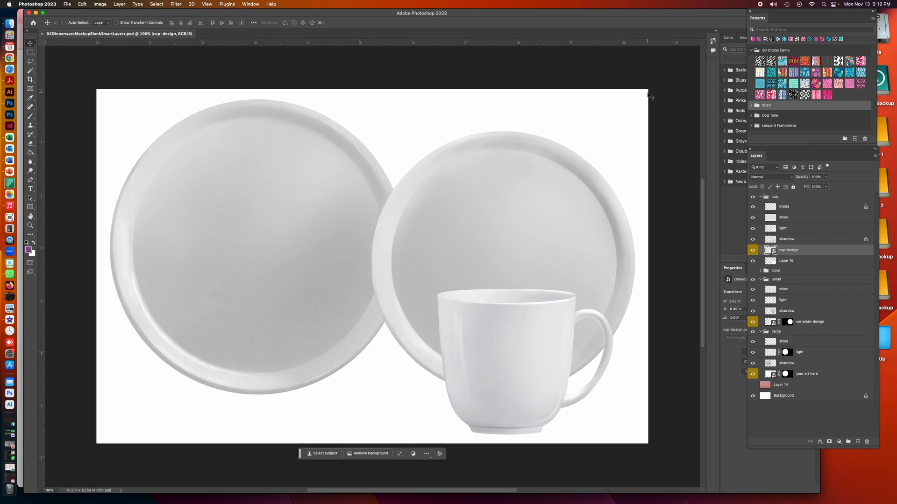
drag(588, 14, 584, 14)
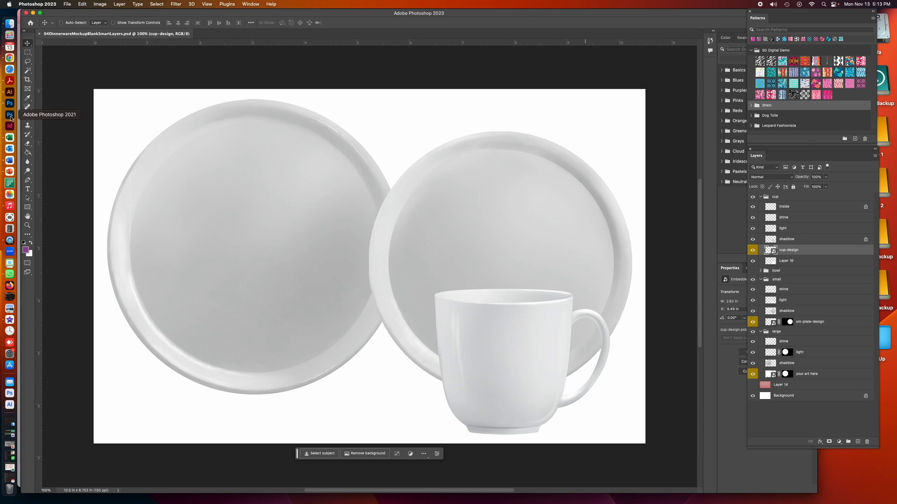
click(9, 115)
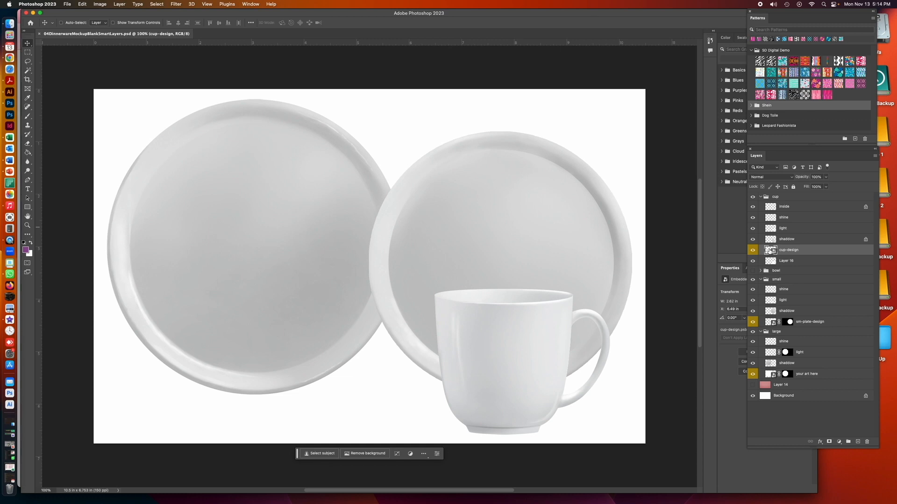
Collapse the cup layer group
click(760, 197)
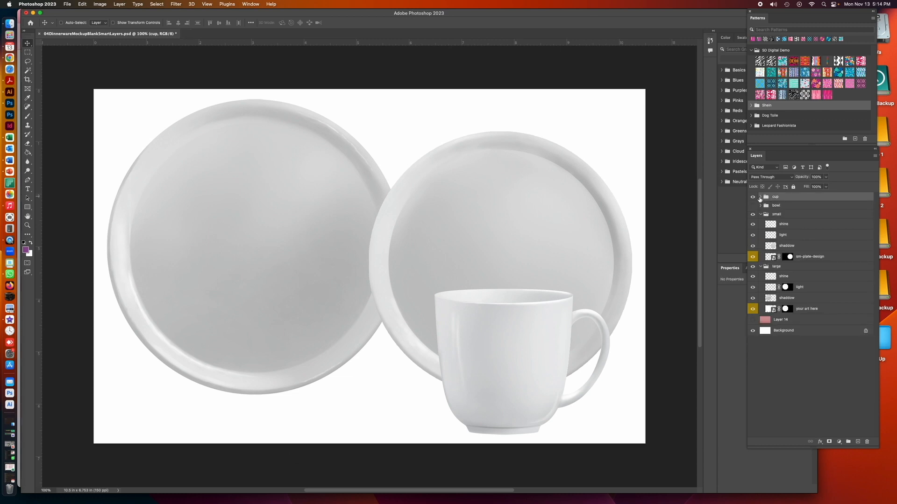
click(761, 197)
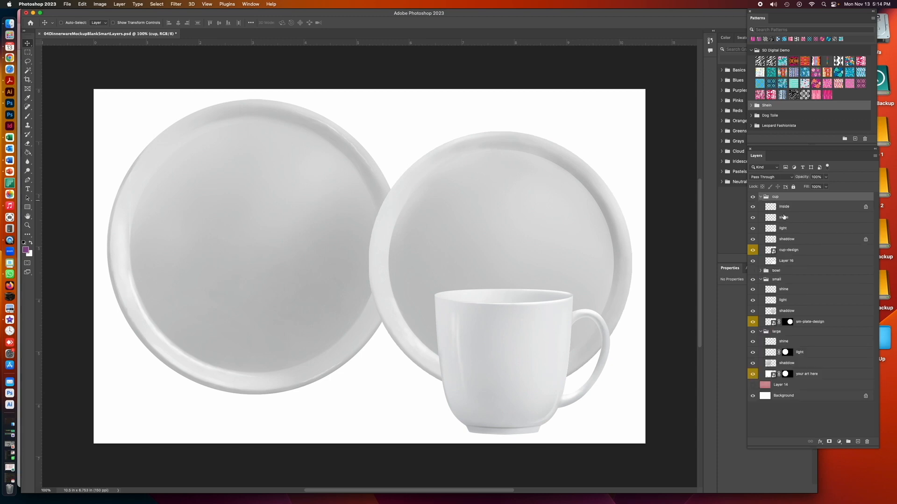
click(761, 197)
Show the bowl layer group and extend the canvas height to 8 inches, anchored at the top-left corner
click(752, 206)
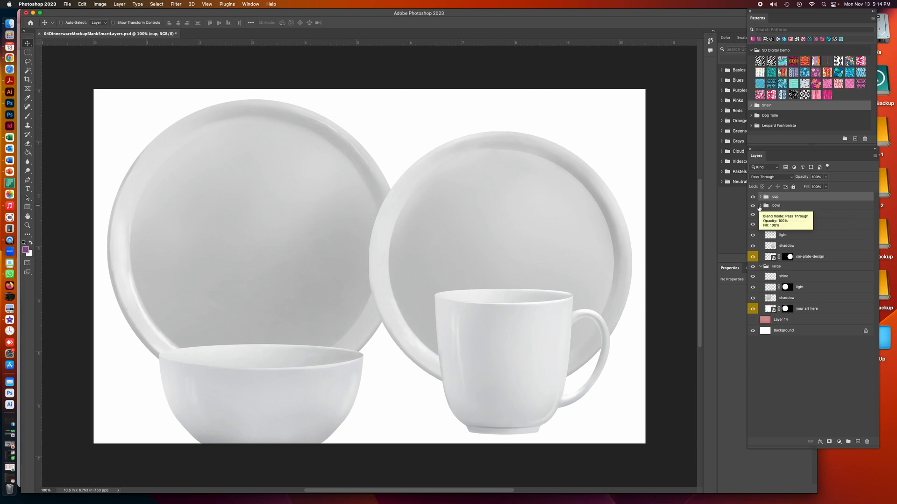
click(100, 3)
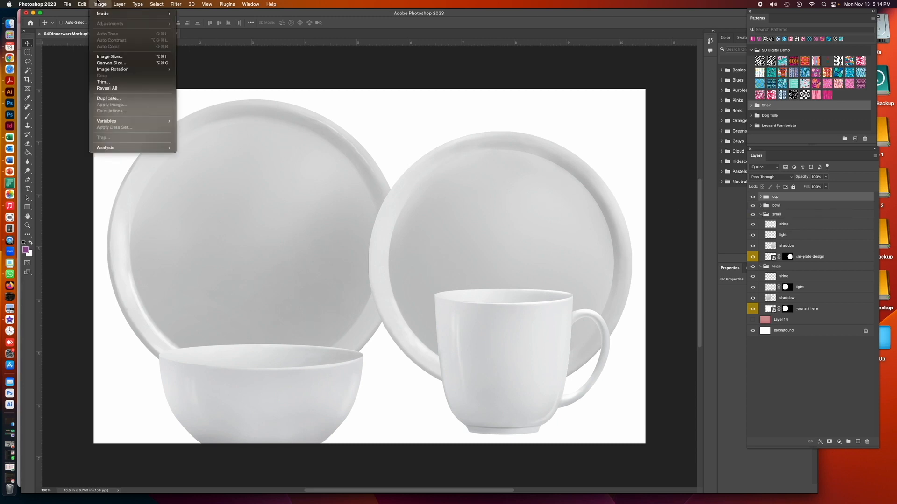
click(111, 63)
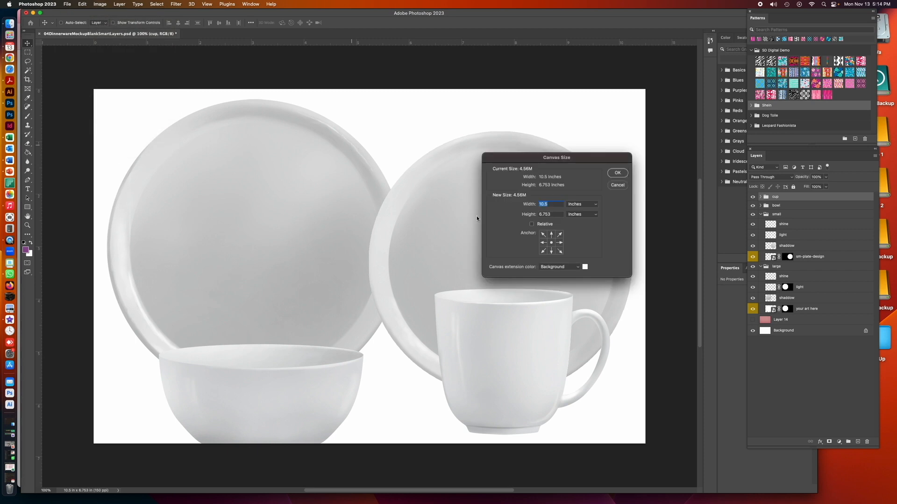
click(543, 234)
key(Tab)
text(8)
click(617, 174)
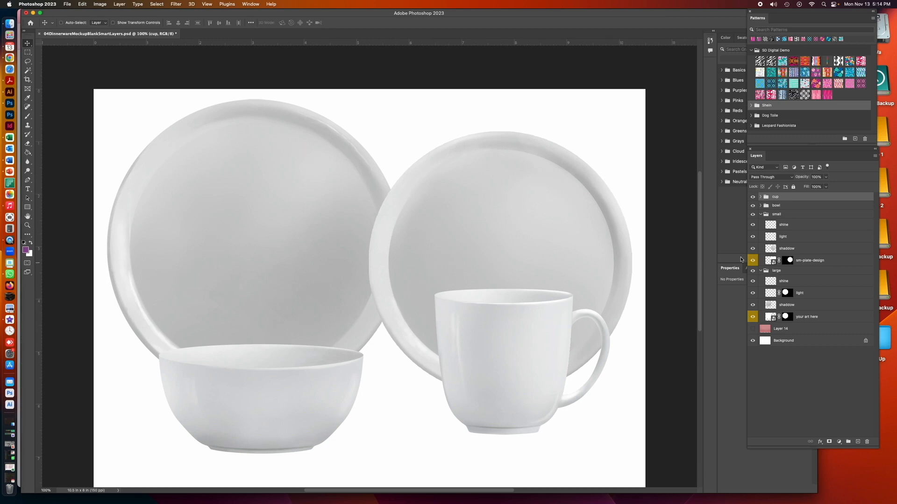
Hide the bowl group, then undo that change, the canvas enlargement and the earlier showing of the bowl
click(752, 205)
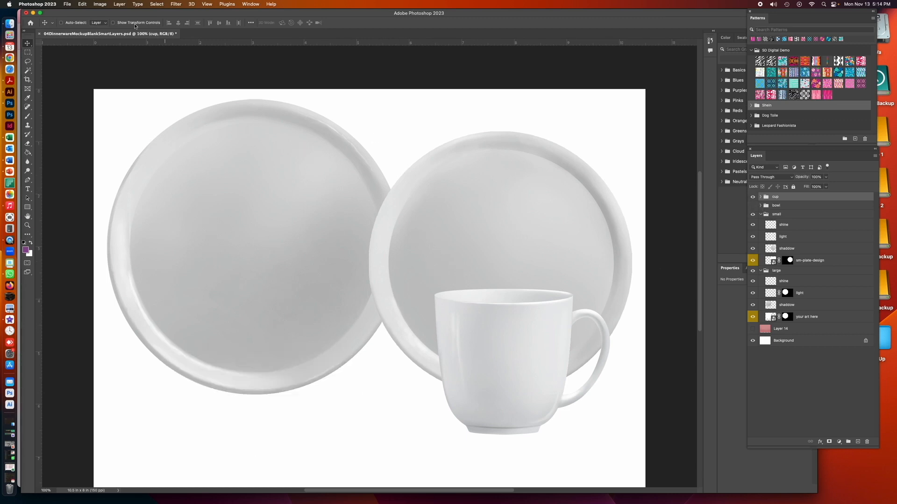
click(81, 4)
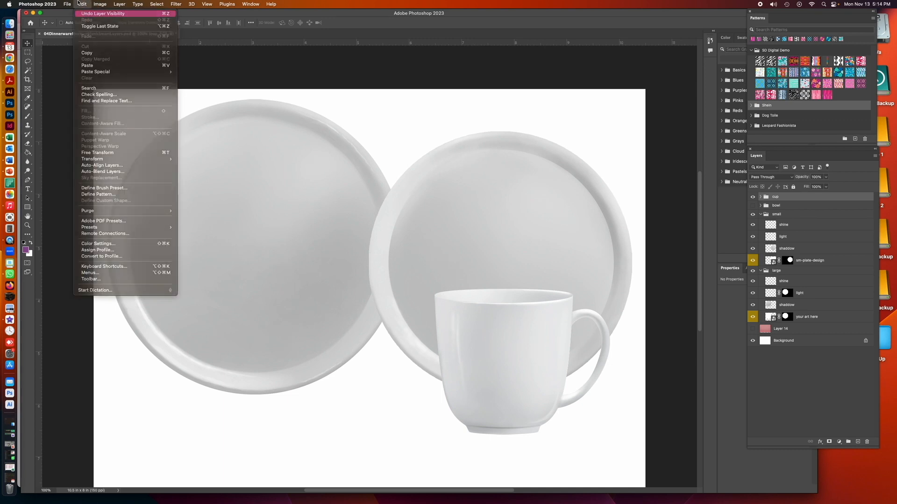
click(88, 13)
click(79, 4)
click(88, 14)
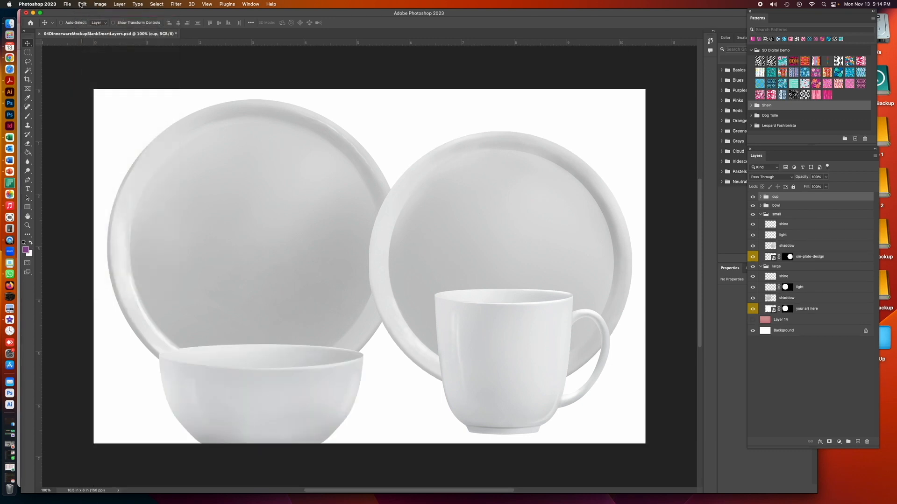
click(79, 4)
click(81, 14)
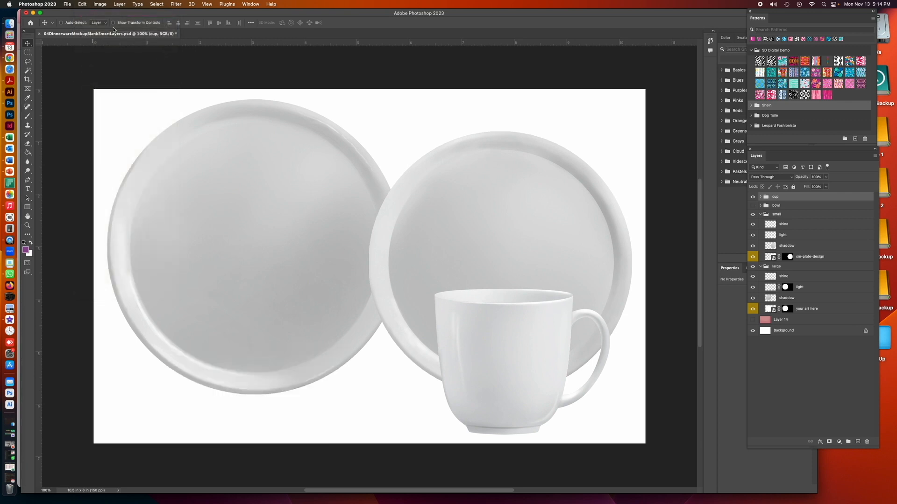
Collapse the small and large plate layer groups
click(796, 224)
click(760, 216)
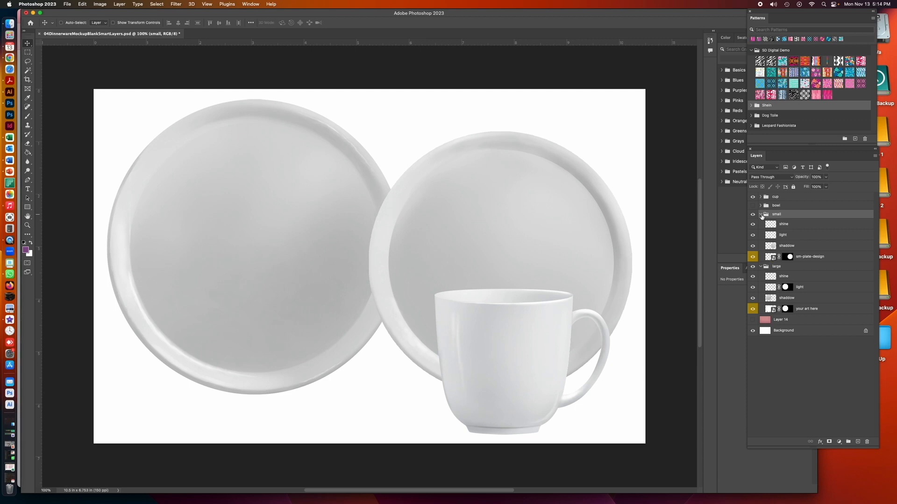
click(761, 214)
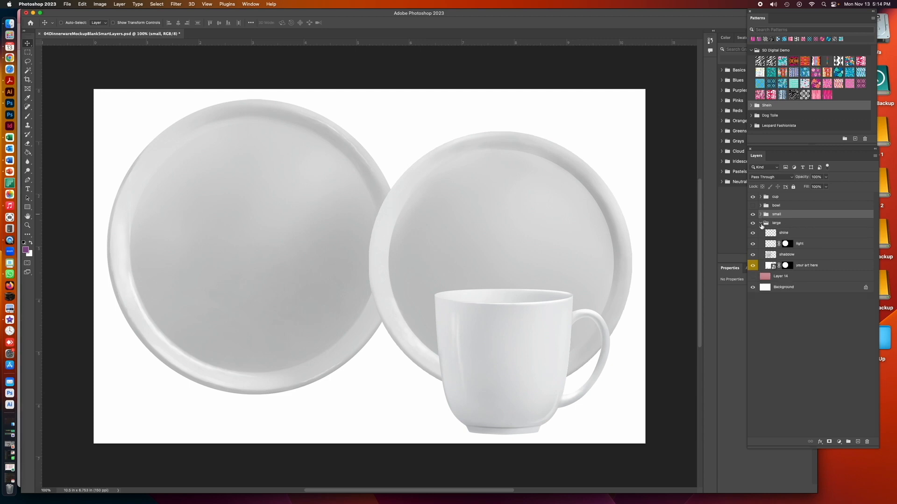
click(761, 224)
Preview the pink background on Layer 14 by showing it and hiding it again
click(781, 236)
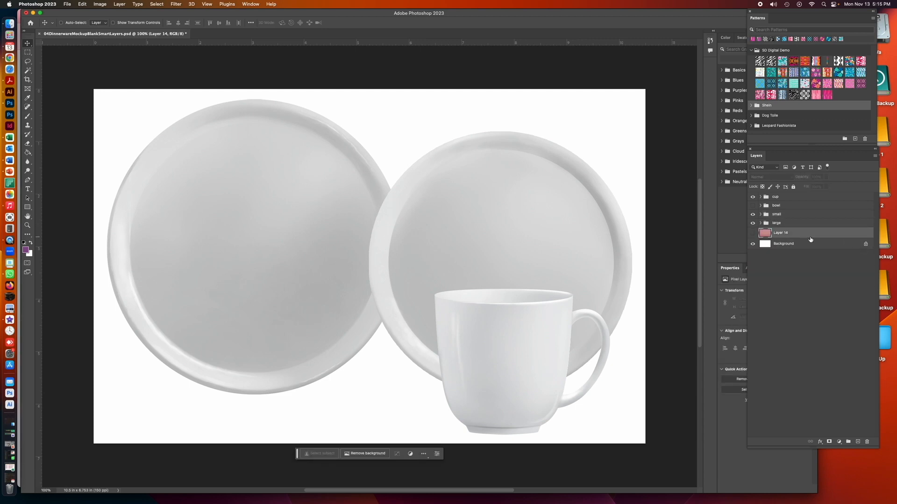
click(752, 234)
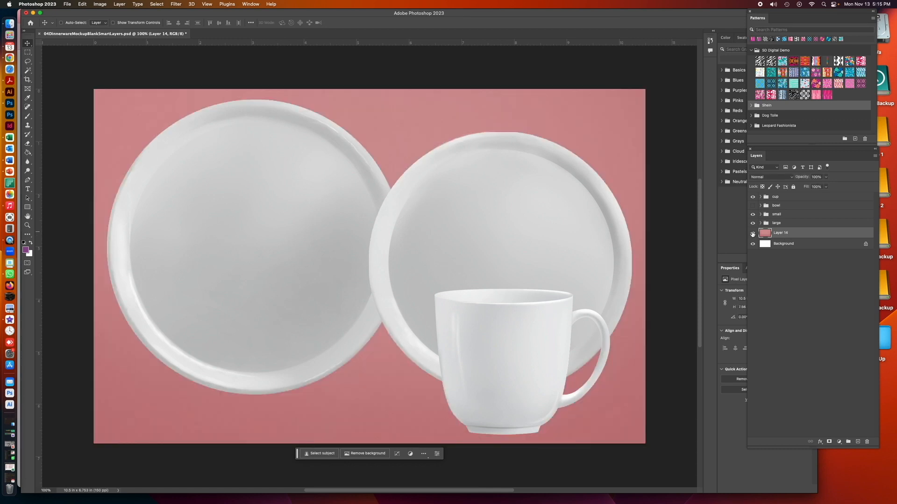
click(753, 235)
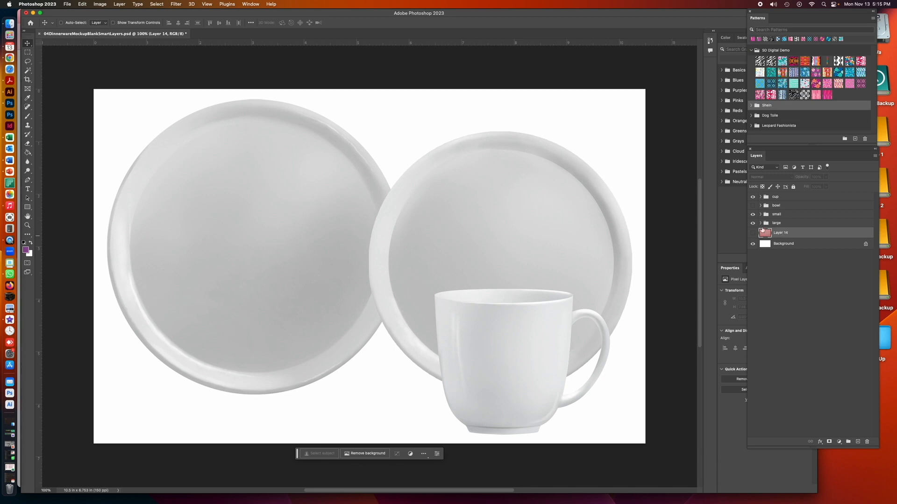
Expand the large plate group and open the contents of its "your art here" smart object
click(760, 224)
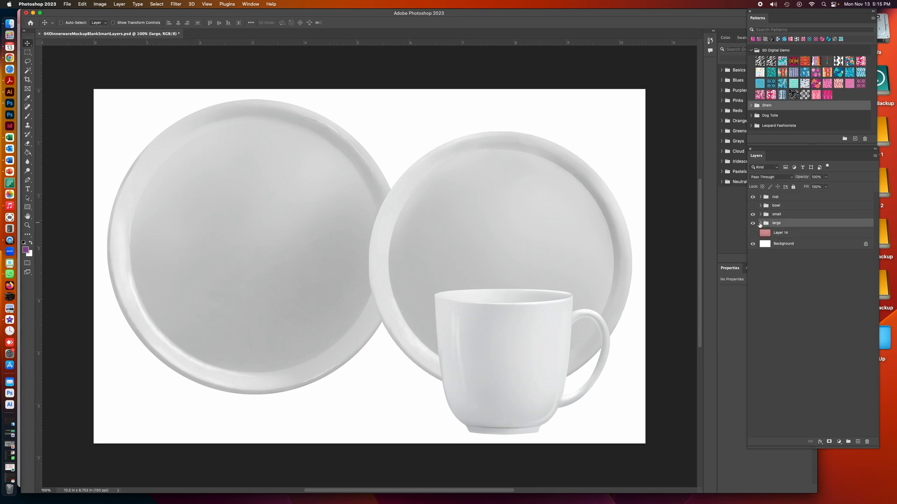
click(760, 224)
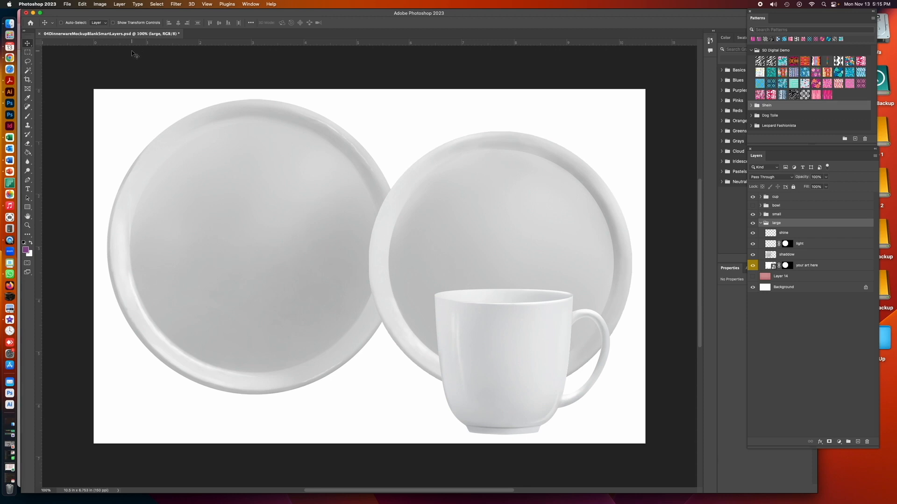
click(245, 5)
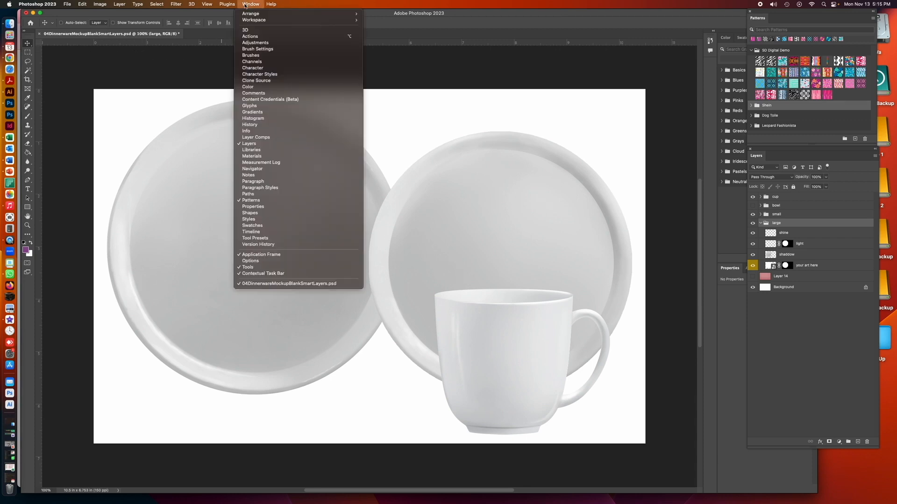
click(150, 41)
scroll(257, 51, right, 1)
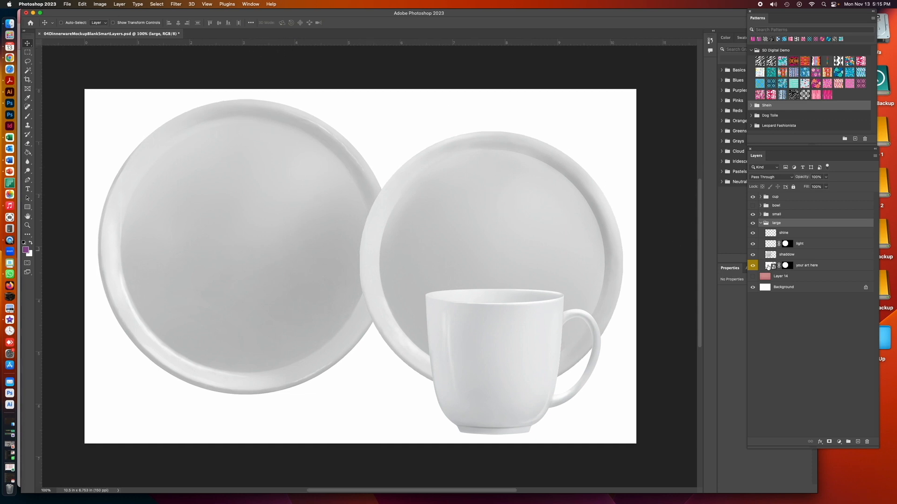
double_click(767, 266)
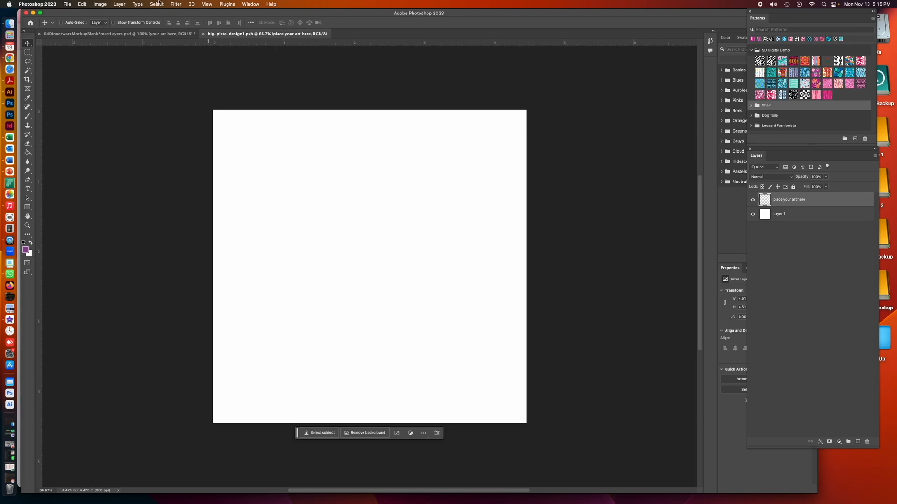
Check the image dimensions and resolution of the big plate artwork document
click(100, 5)
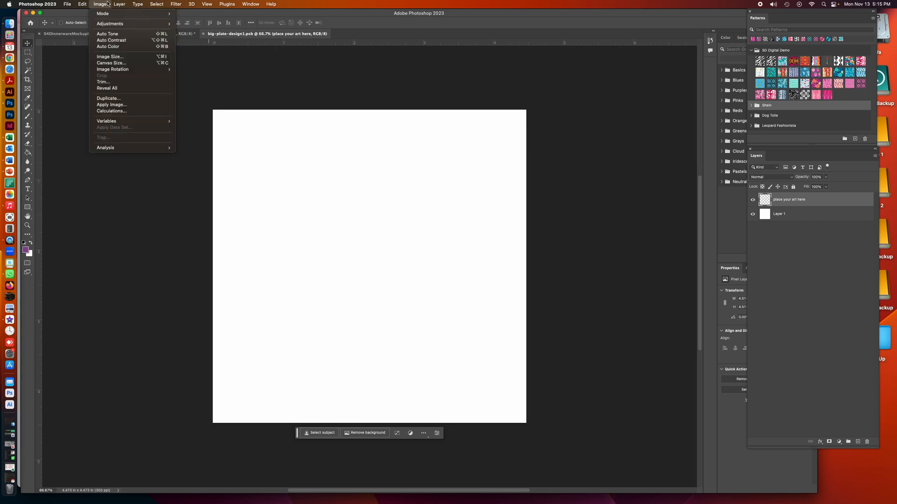
click(116, 54)
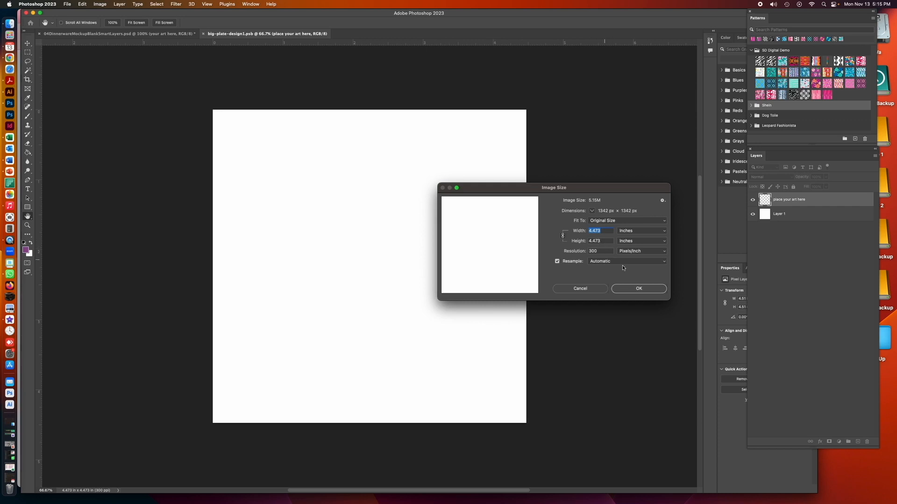
click(637, 290)
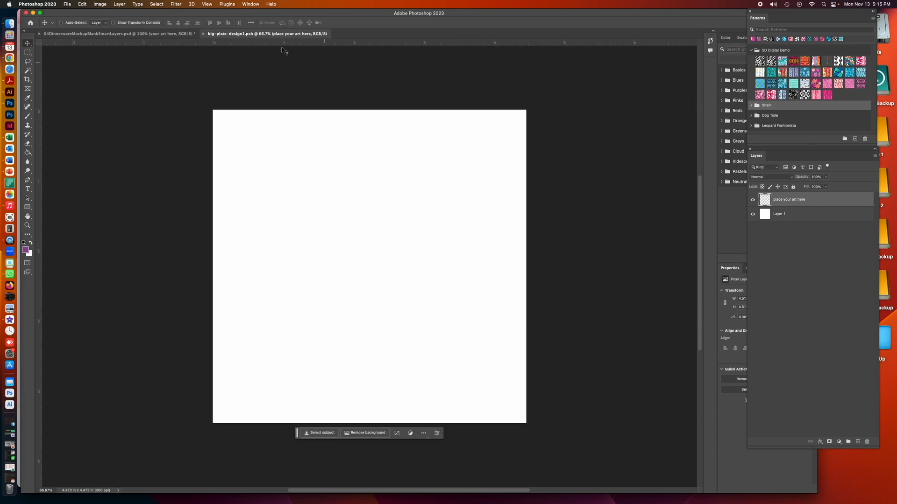
Add a new pattern fill layer named Pattern Fill 1 above the "place your art here" layer
click(120, 4)
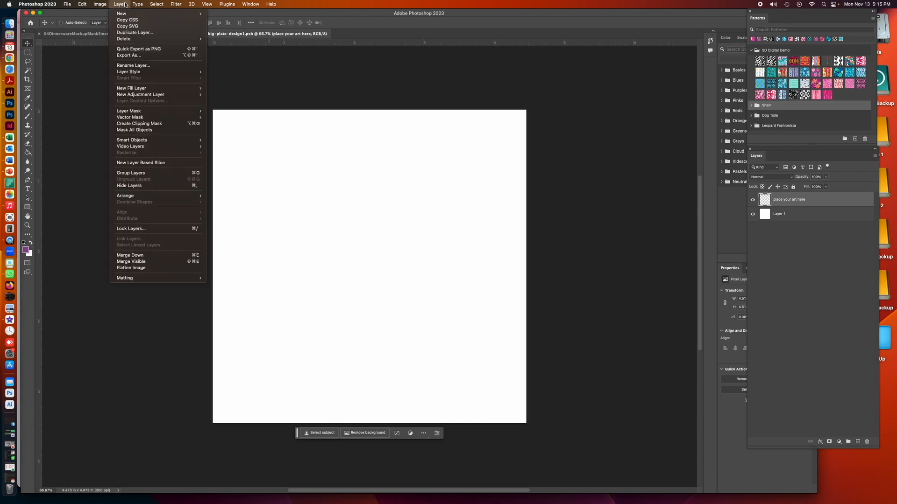
mouse_move(140, 88)
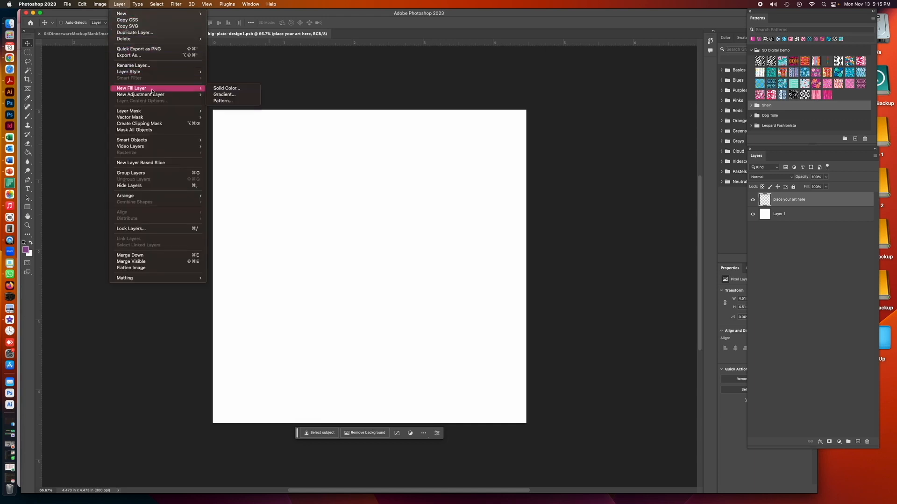
click(217, 101)
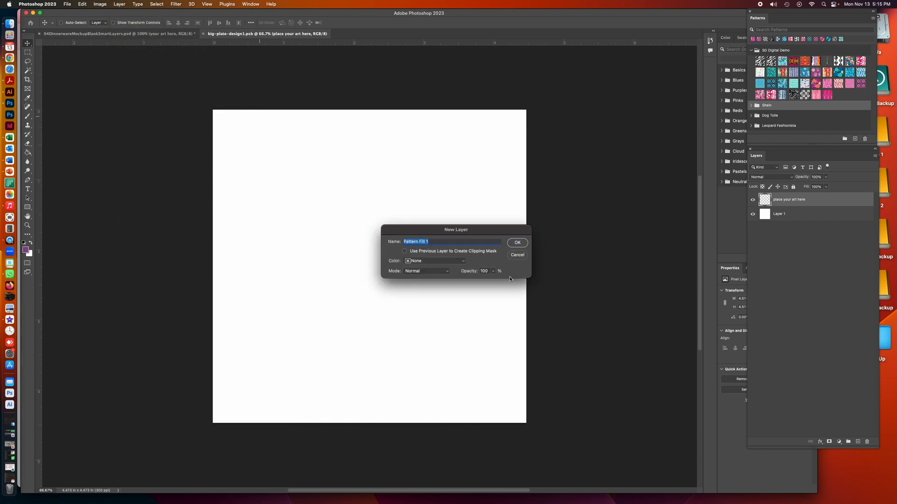
click(517, 243)
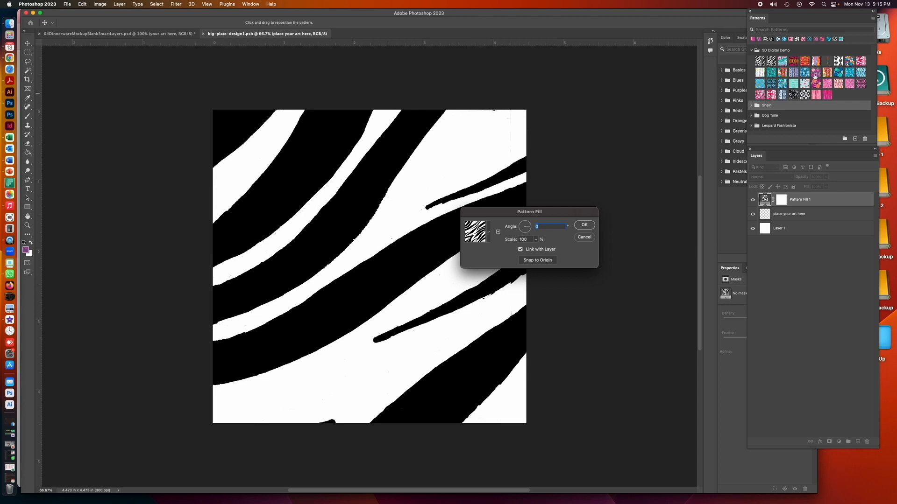
Fill the layer with the navy pattern of teal and blue scribbled roses at 20% scale
click(488, 239)
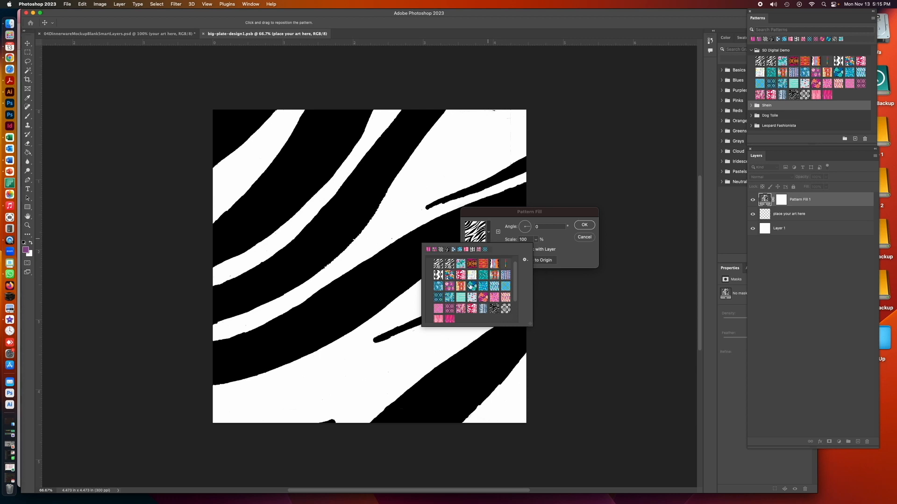
click(471, 286)
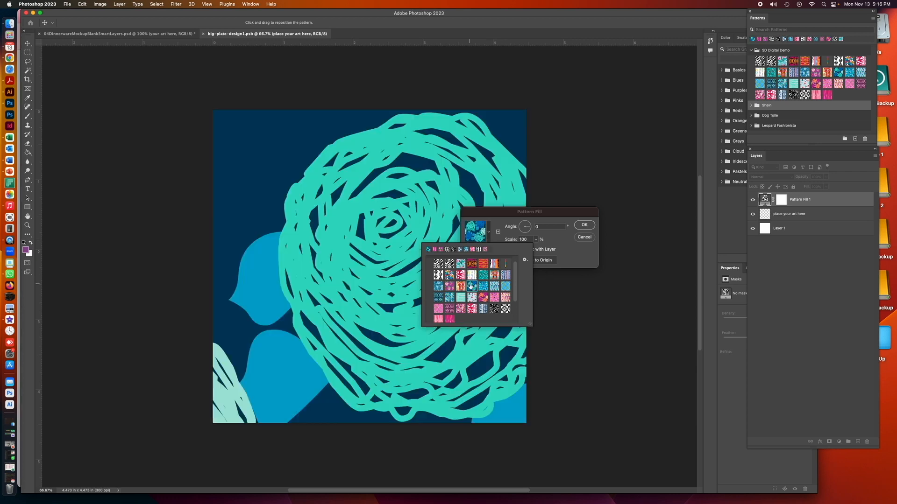
click(547, 239)
key(Tab)
text(20)
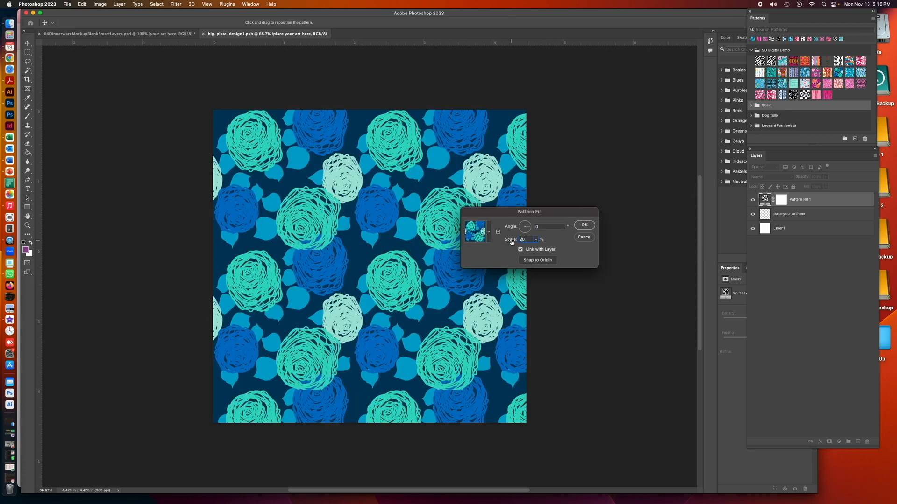
click(582, 225)
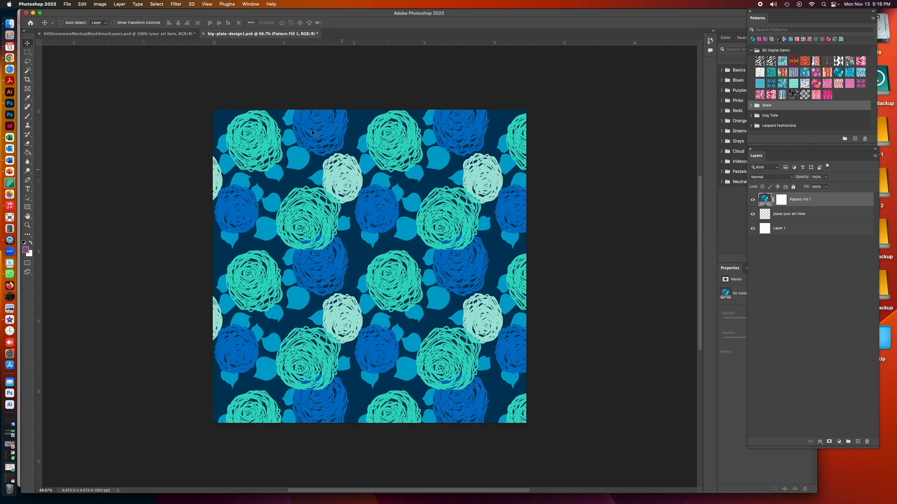
Save and close the big plate artwork, and open the contents of the sm-plate-design smart object in the small group
click(203, 33)
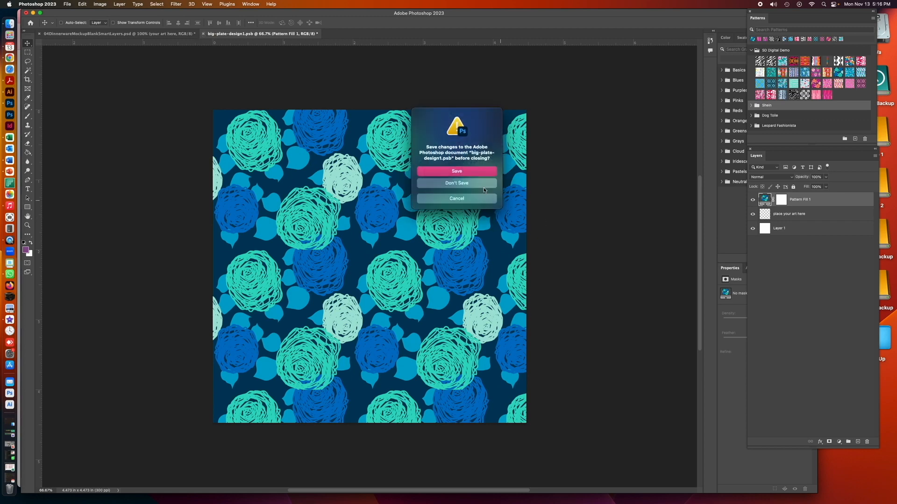
click(478, 171)
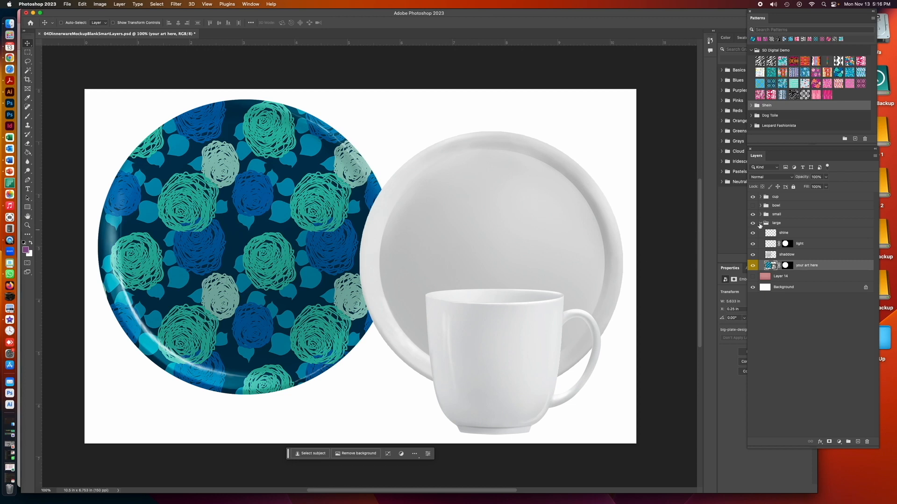
click(760, 223)
click(760, 214)
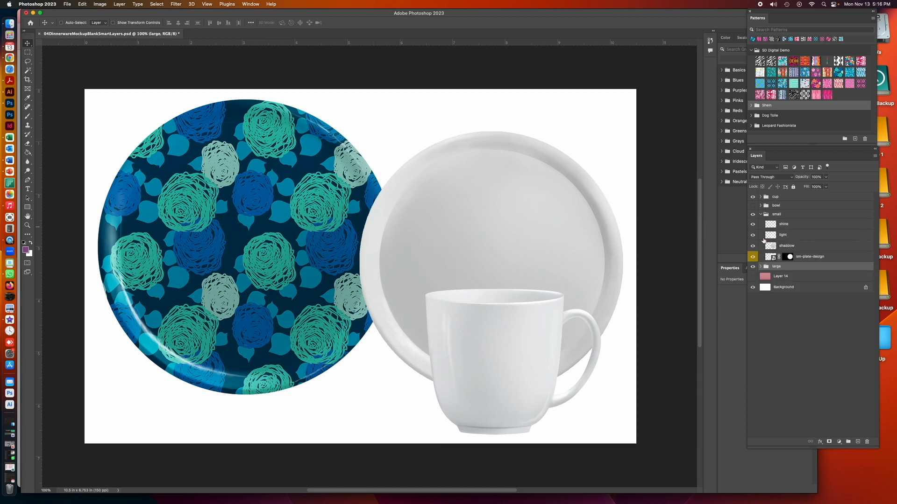
double_click(768, 256)
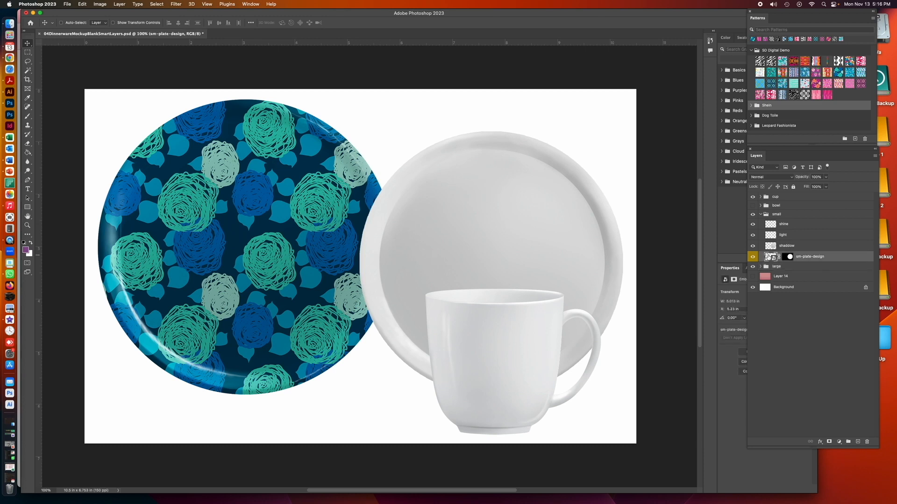
Add a new pattern fill layer named Pattern Fill 1 above the "place your art here" layer in the small plate artwork
click(126, 3)
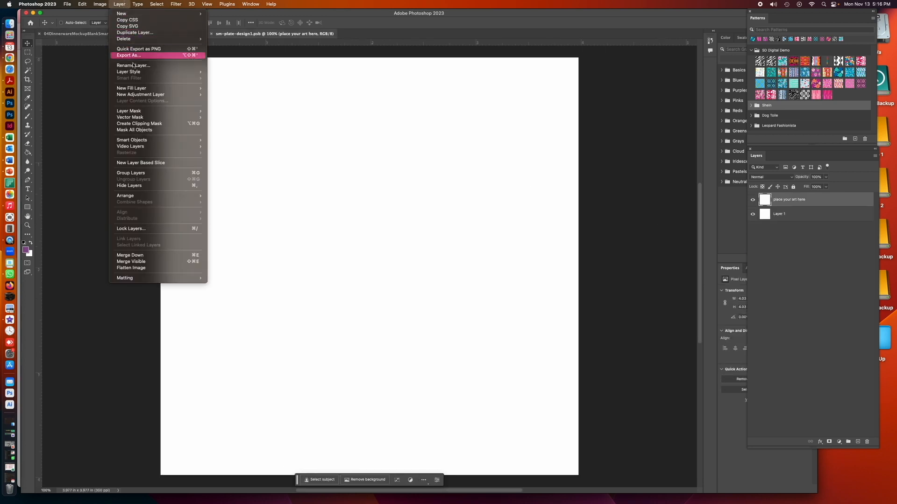
mouse_move(191, 88)
click(215, 102)
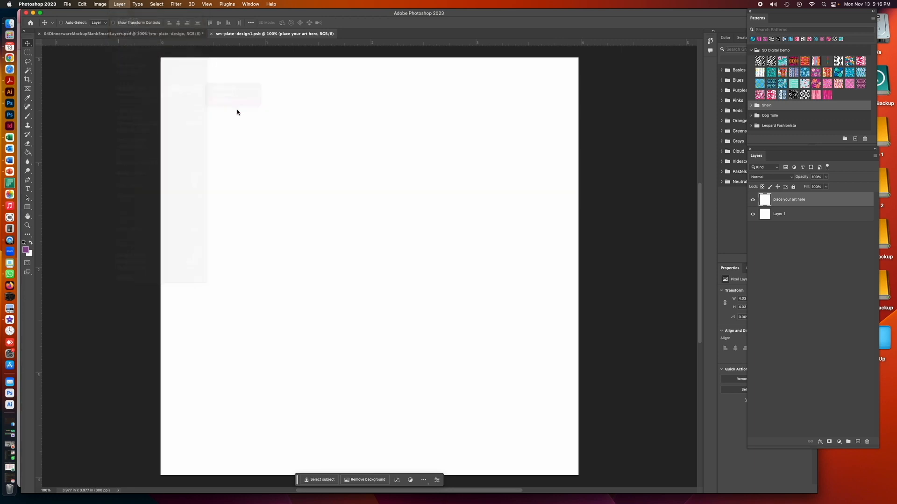
click(517, 239)
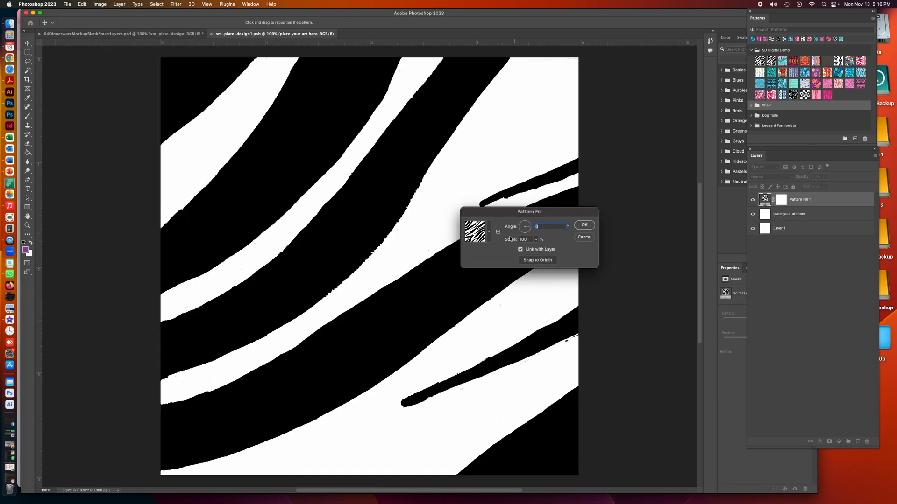
Fill the layer with the navy and mint damask pattern at 30% scale, and save and close the small plate artwork
click(489, 233)
scroll(514, 301, down, 1)
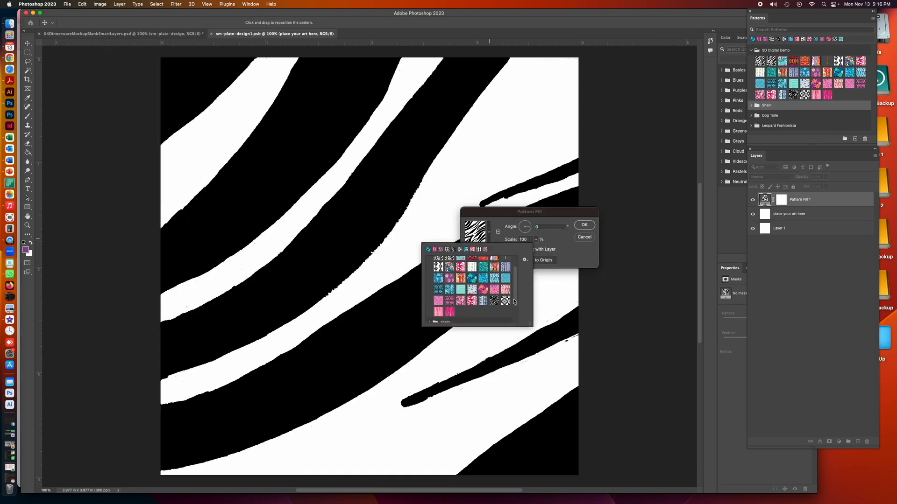
click(438, 289)
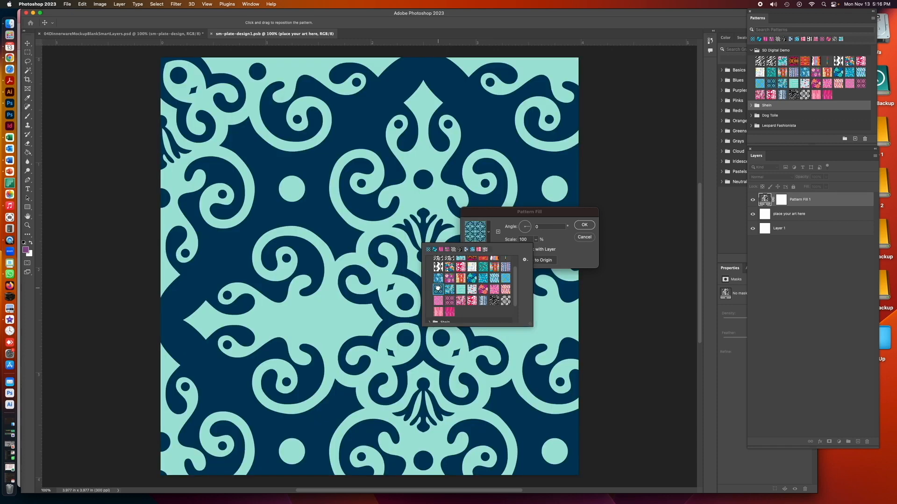
click(549, 242)
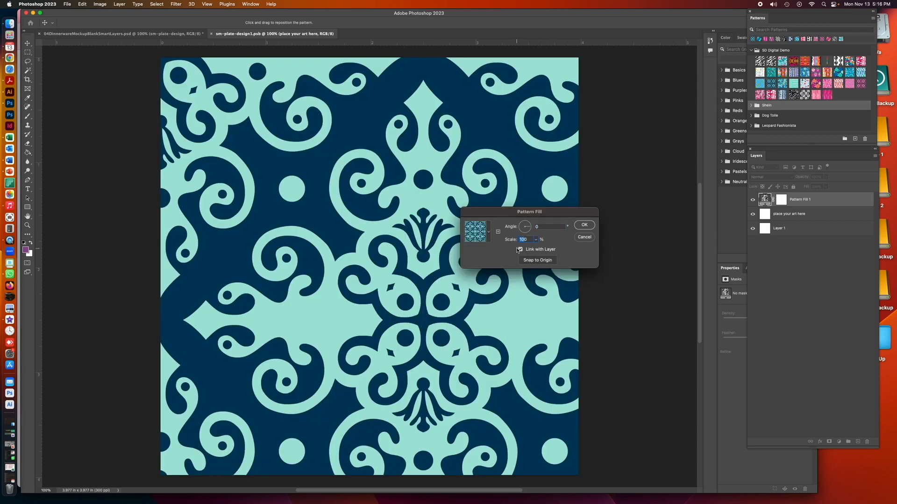
text(10)
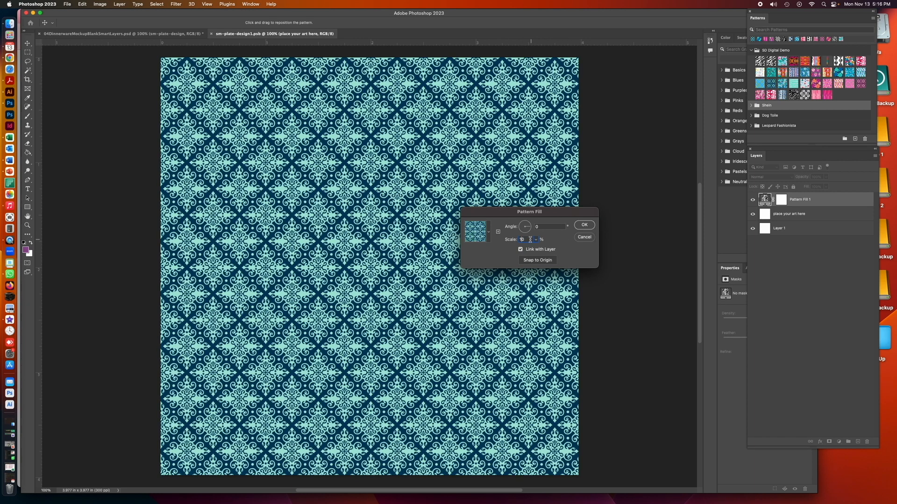
drag(524, 239, 519, 241)
text(50)
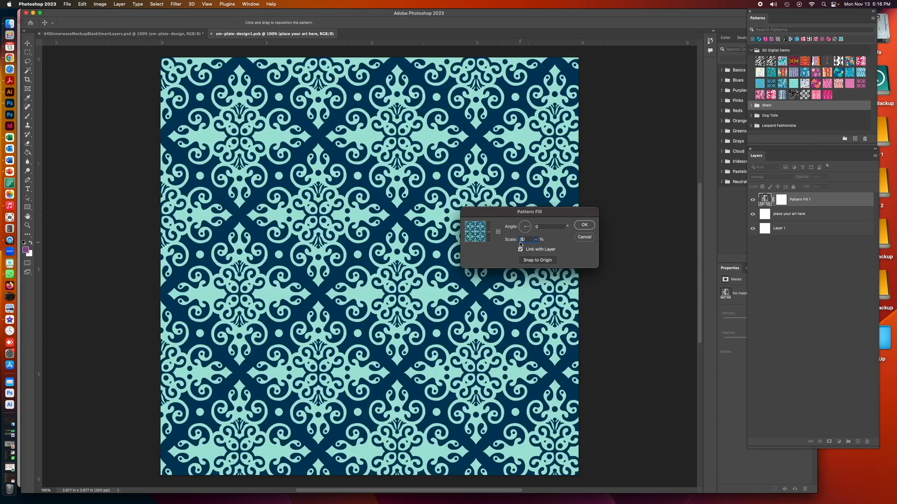
click(584, 225)
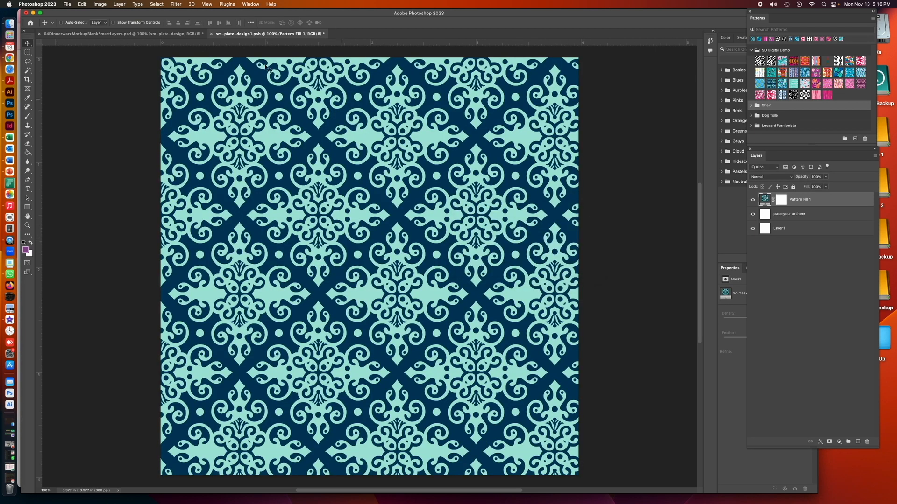
click(211, 34)
click(455, 172)
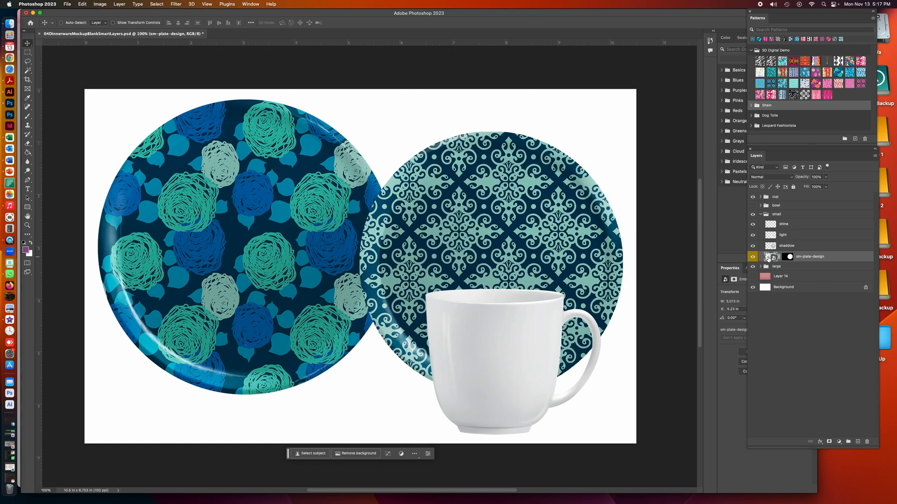
Reopen the small plate artwork and set the damask pattern fill's scale to 25%
double_click(768, 258)
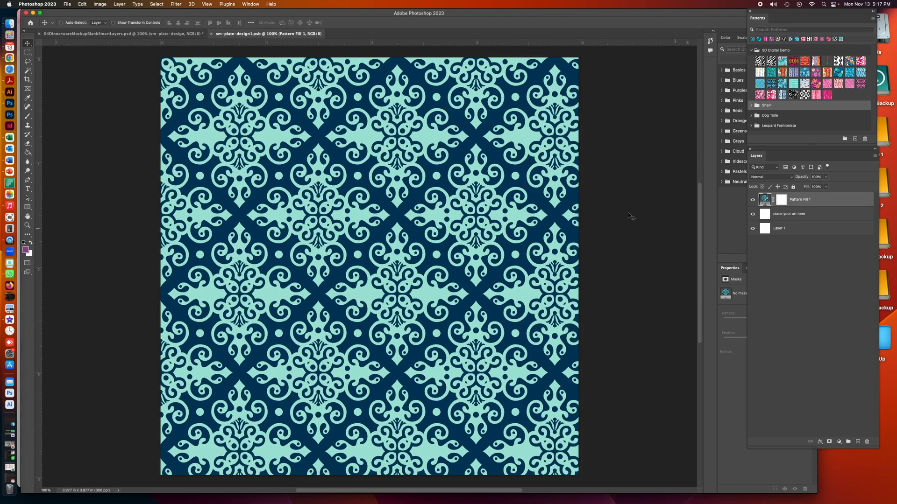
double_click(764, 199)
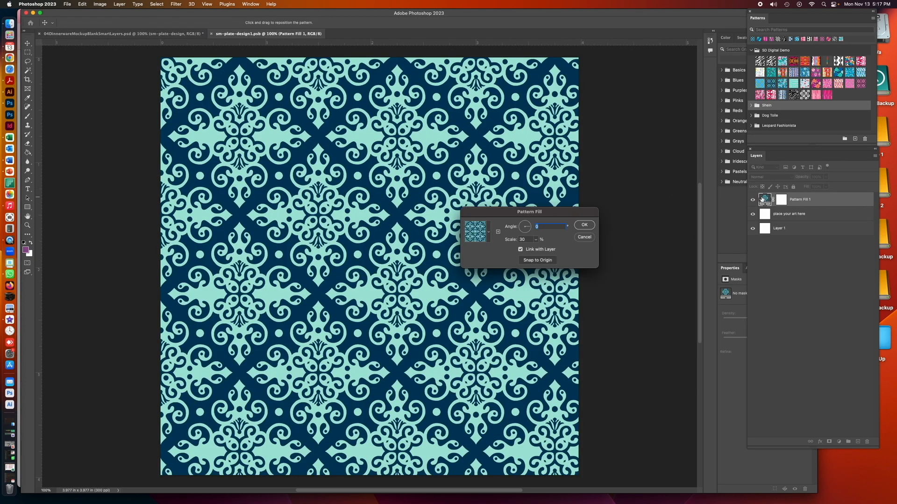
double_click(523, 239)
text(25)
click(584, 226)
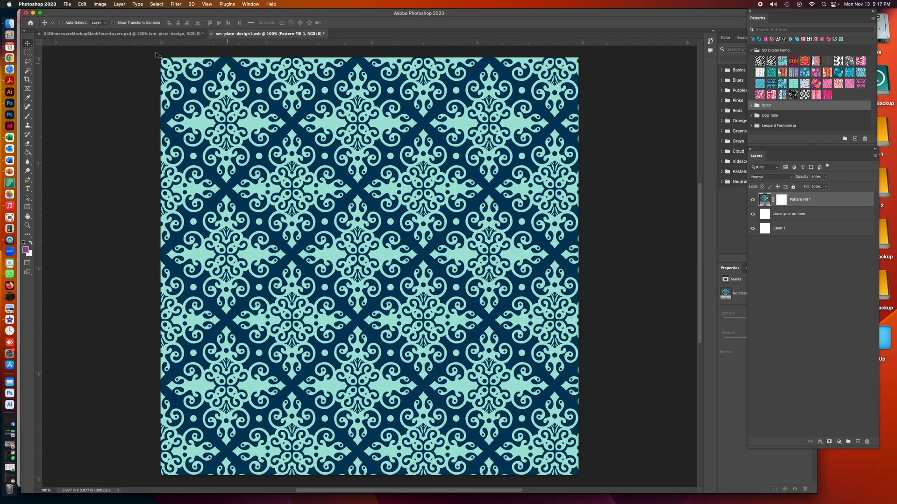
Shift the damask pattern slightly rightward and downward on the small plate artwork, and save and close the document
drag(332, 155, 355, 157)
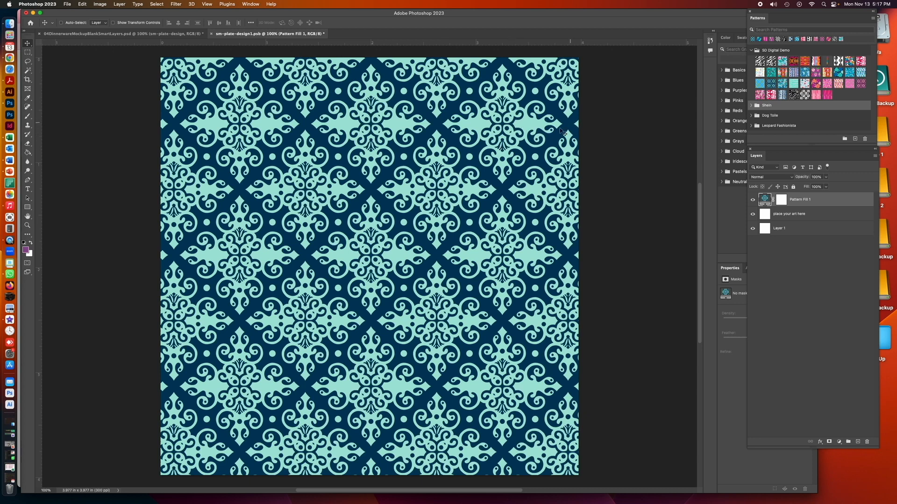
drag(510, 141, 512, 142)
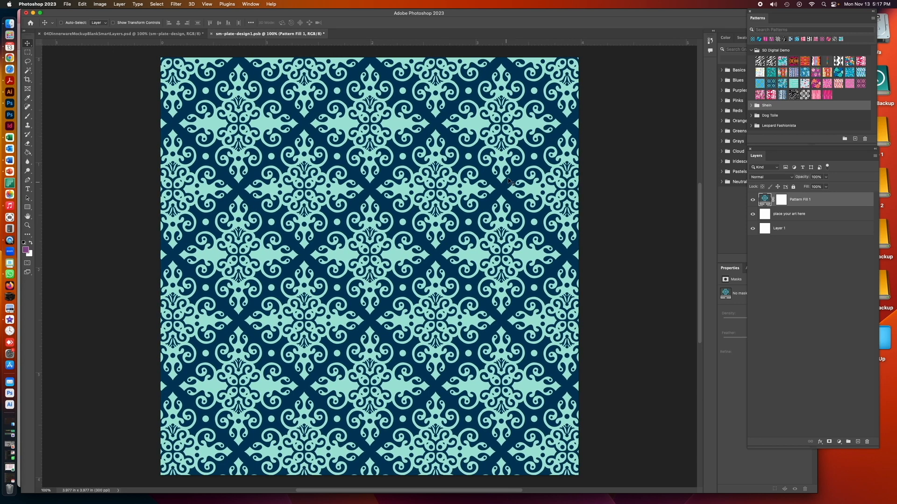
drag(423, 215, 423, 227)
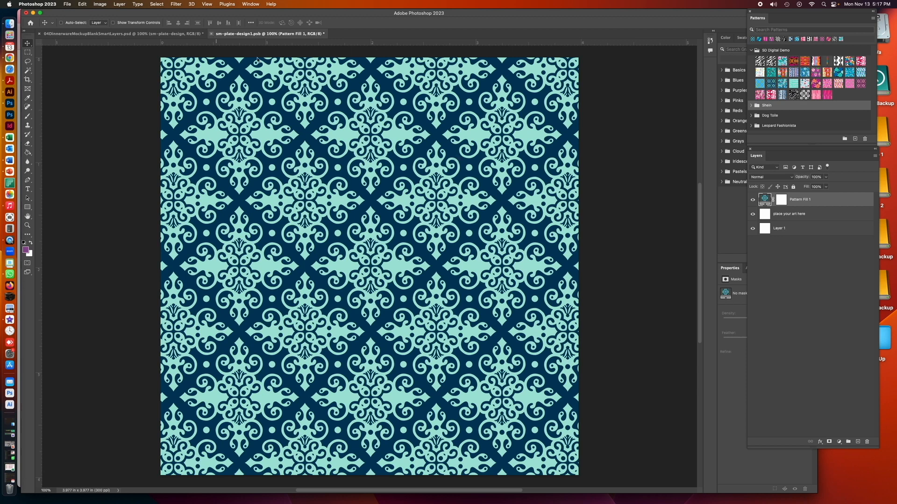
key(super+w)
click(458, 175)
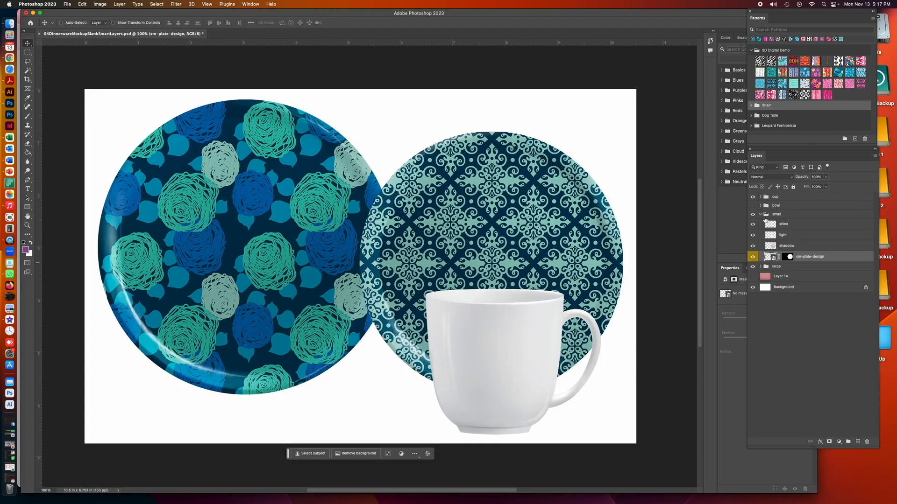
Collapse the small group and open the contents of the large group's "your art here" smart object
click(761, 215)
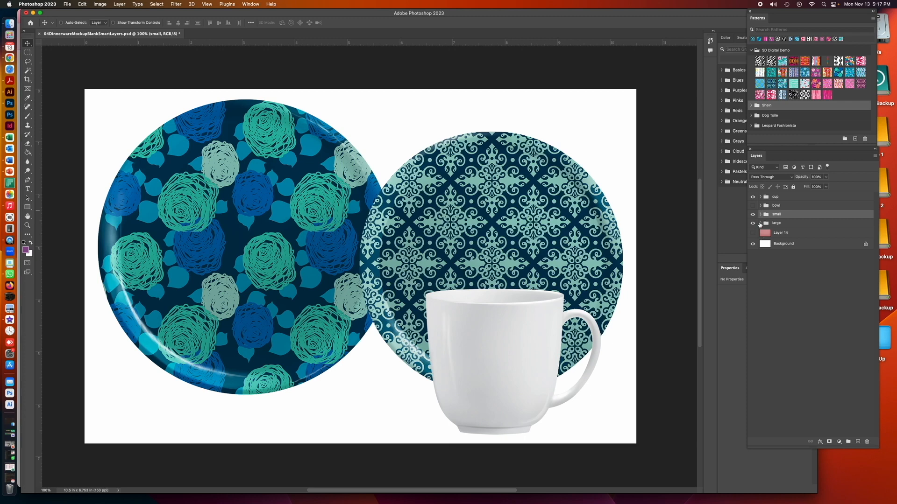
click(760, 222)
double_click(768, 265)
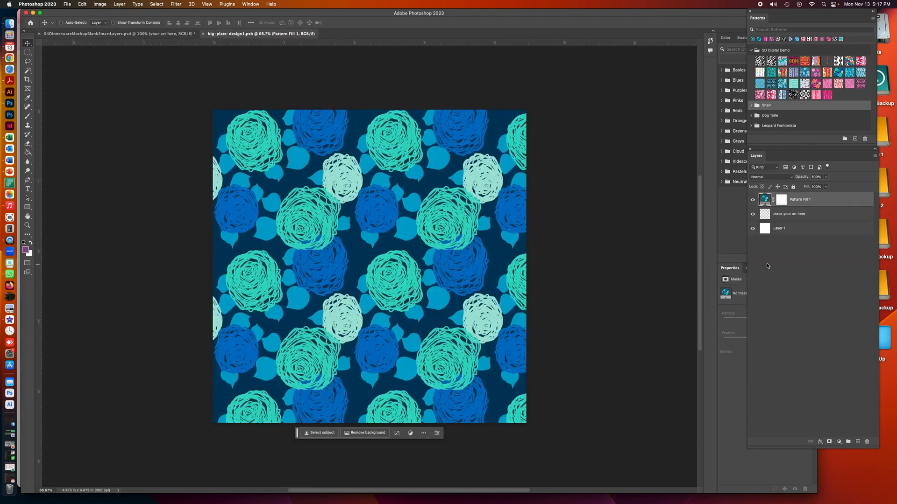
Set the scale of the large plate's rose pattern fill to 25%
double_click(765, 200)
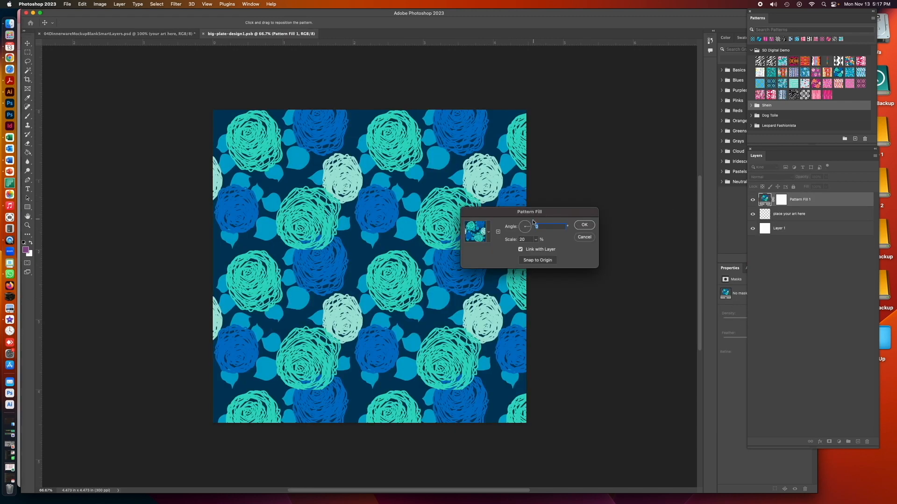
double_click(522, 240)
text(5)
drag(531, 239, 503, 240)
text(25)
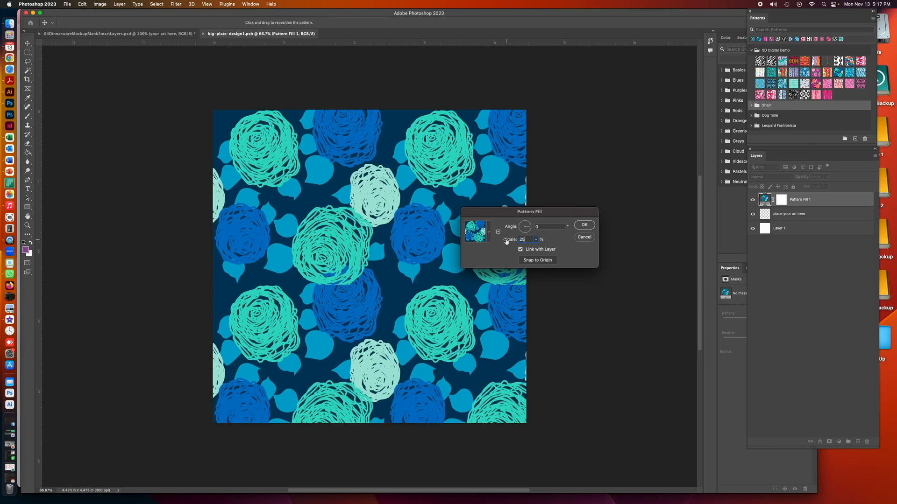
click(580, 225)
Save and close the big plate artwork, and open the contents of the cup-design smart object in the cup group
click(203, 33)
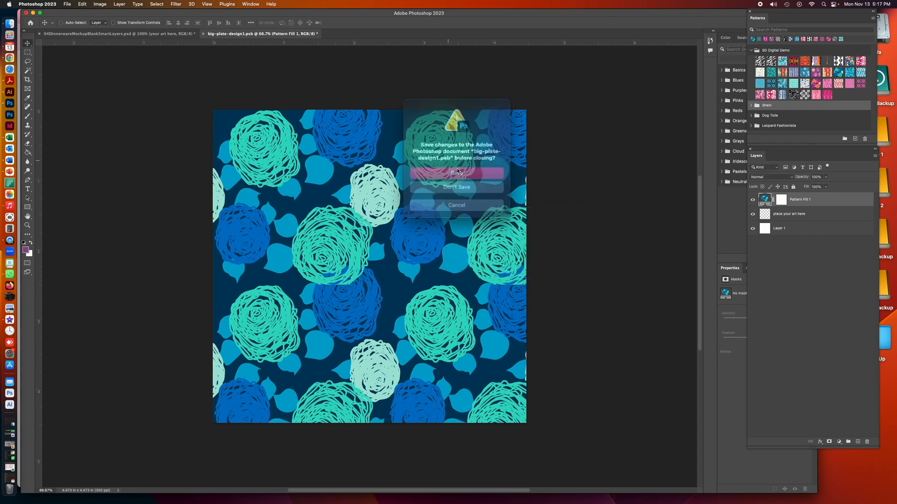
click(468, 172)
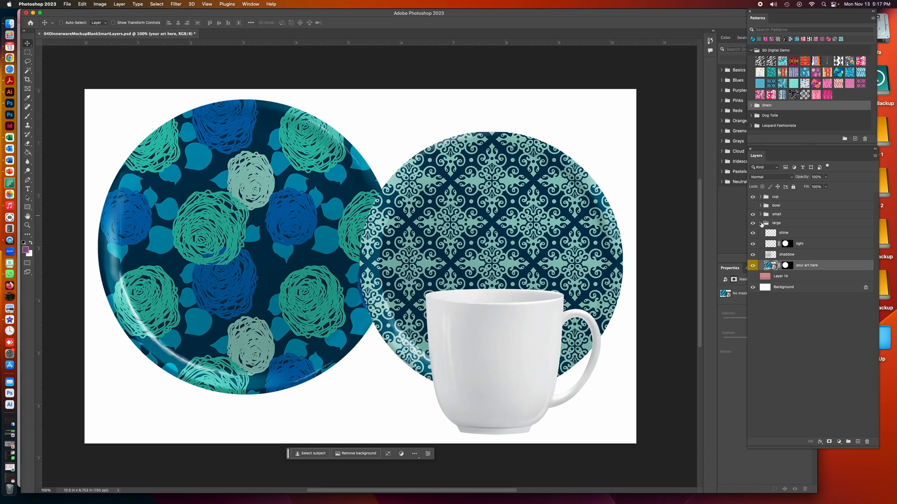
click(761, 223)
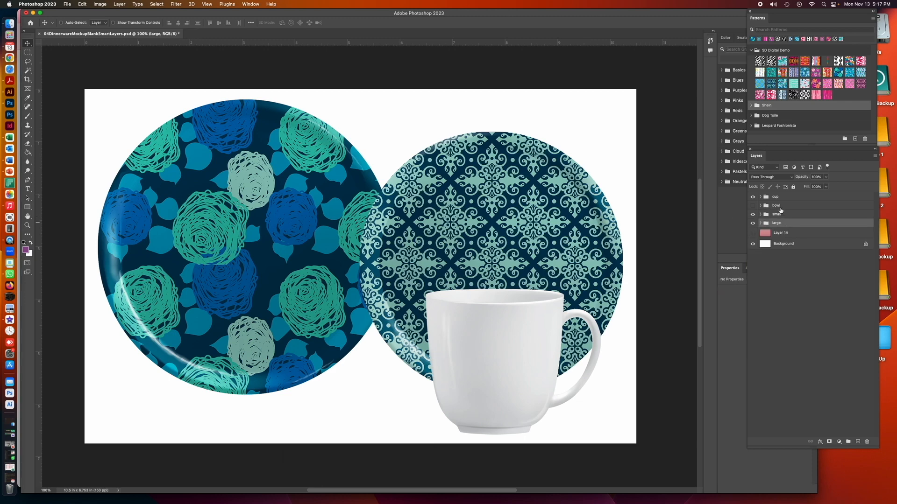
click(760, 197)
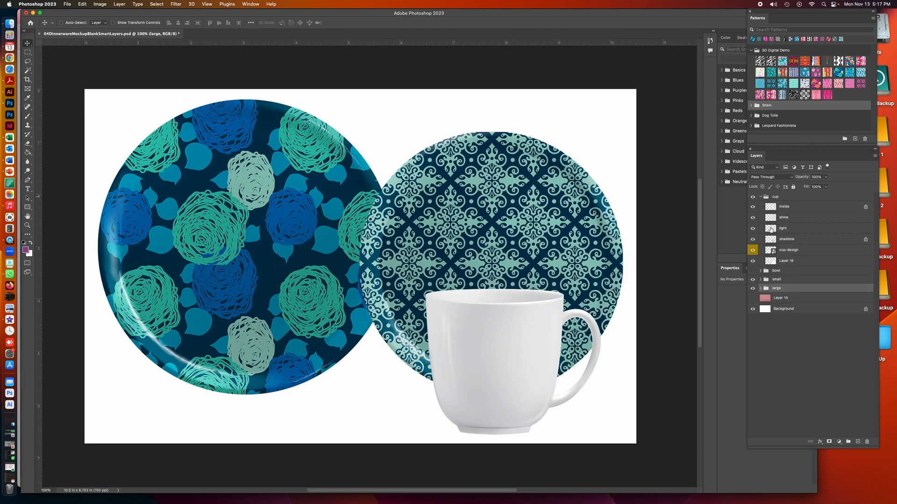
double_click(769, 251)
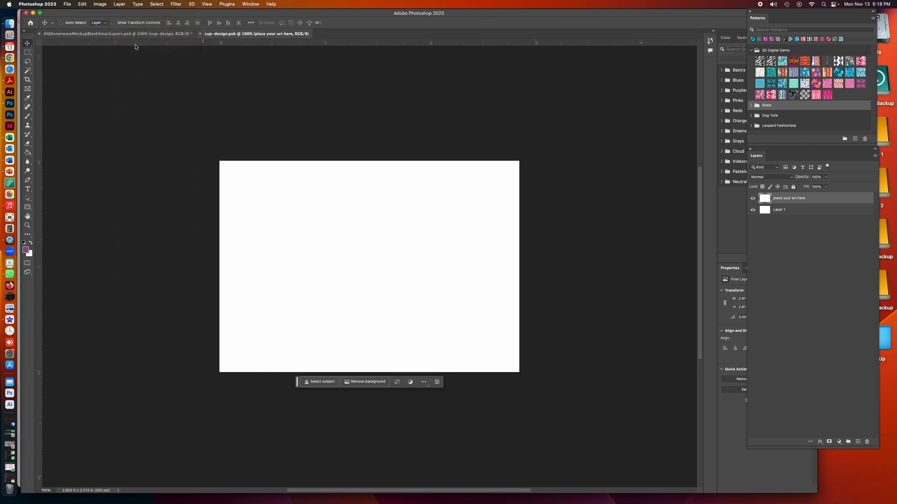
Add a new pattern fill layer named Pattern Fill 1 above the "place your art here" layer in the cup artwork
click(119, 4)
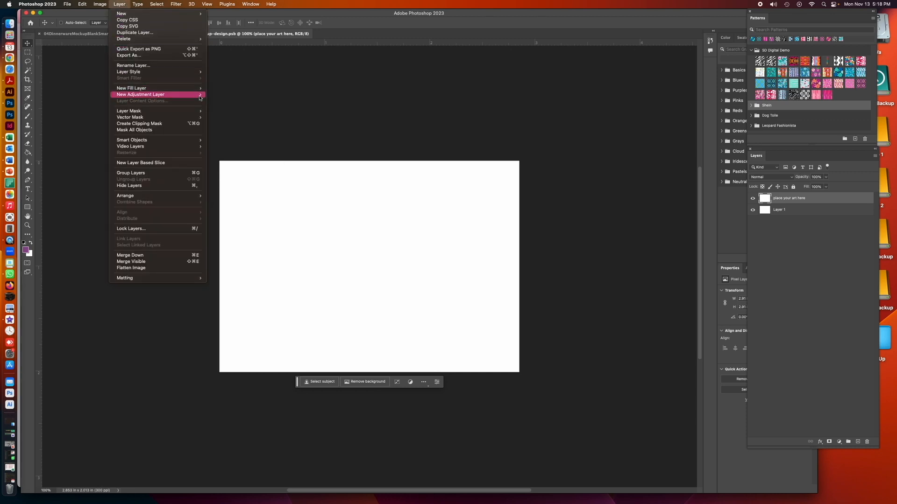
mouse_move(186, 92)
click(220, 101)
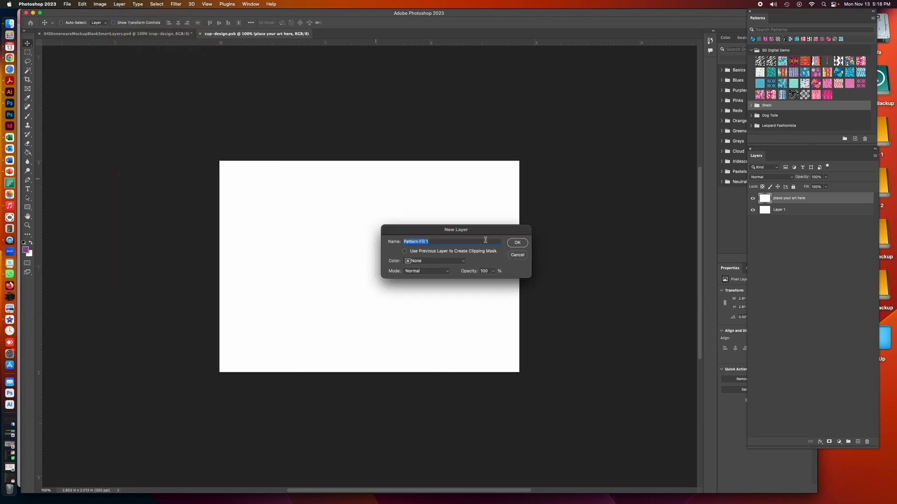
click(517, 242)
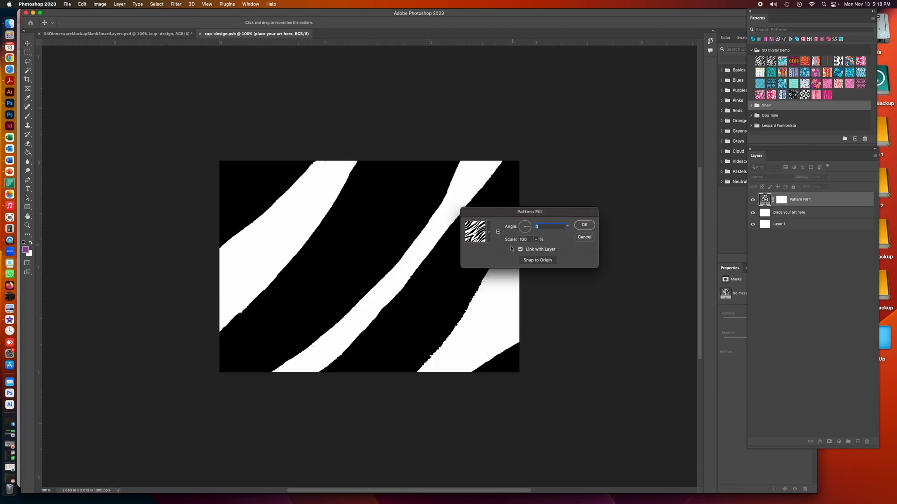
Preview several SD Digital Demo patterns for the cup's fill and choose the bright blue one with navy, light blue and green flowers
click(489, 232)
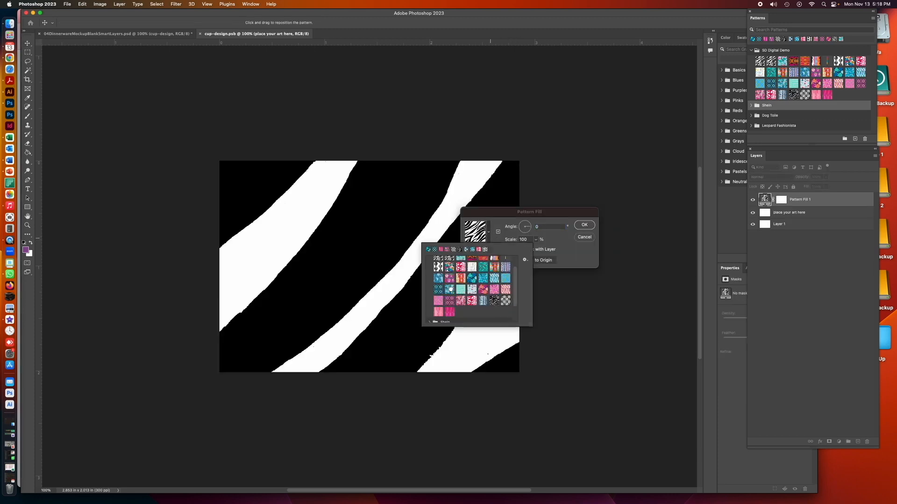
click(450, 290)
click(438, 290)
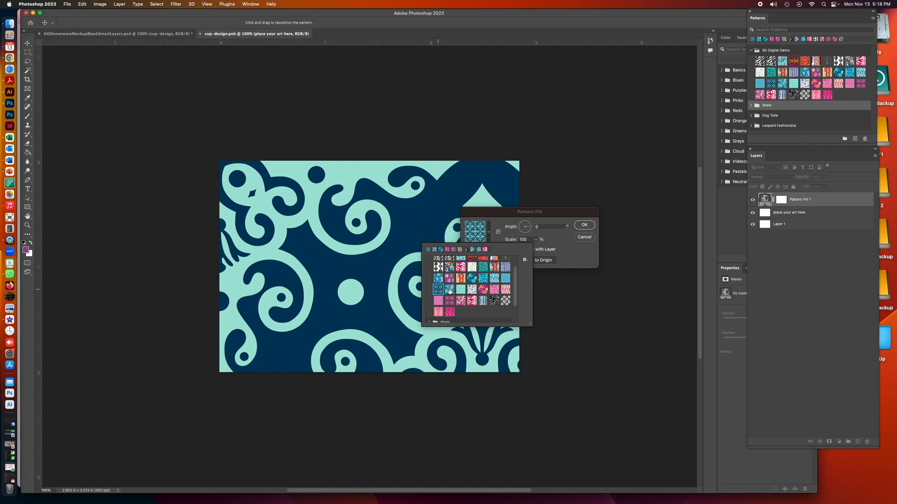
click(449, 290)
click(462, 290)
click(471, 289)
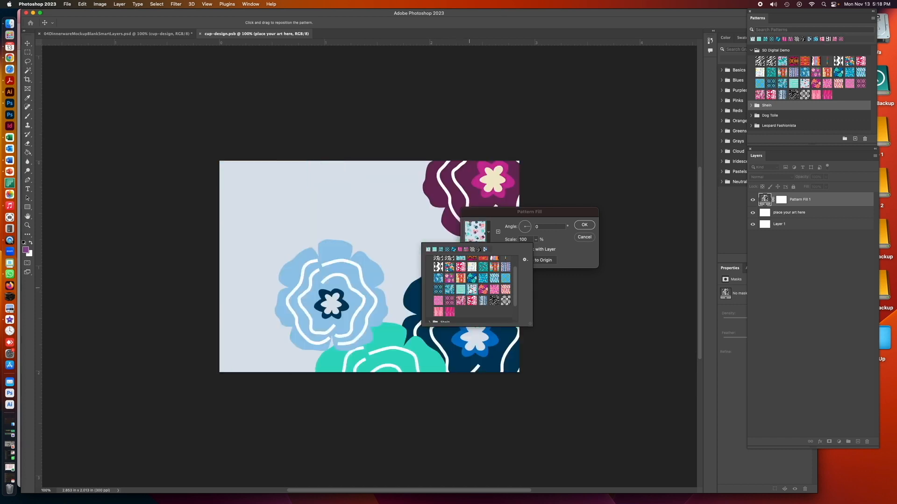
click(503, 279)
click(494, 278)
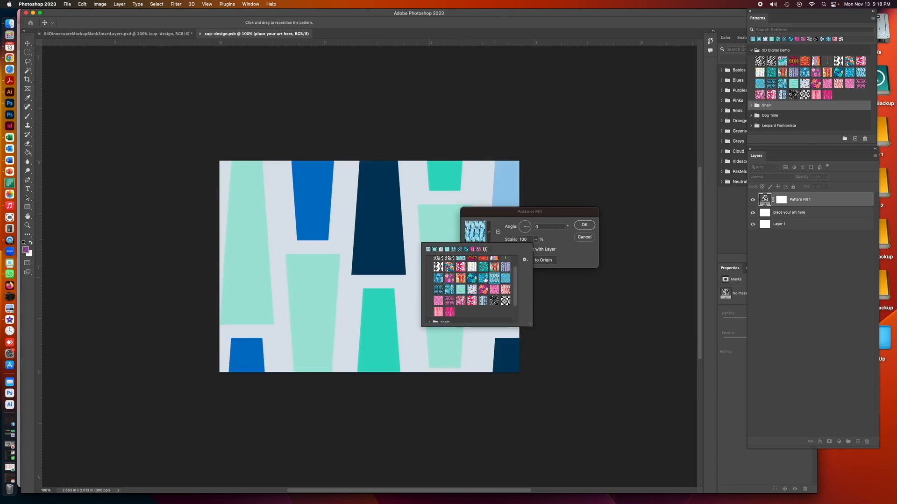
click(483, 279)
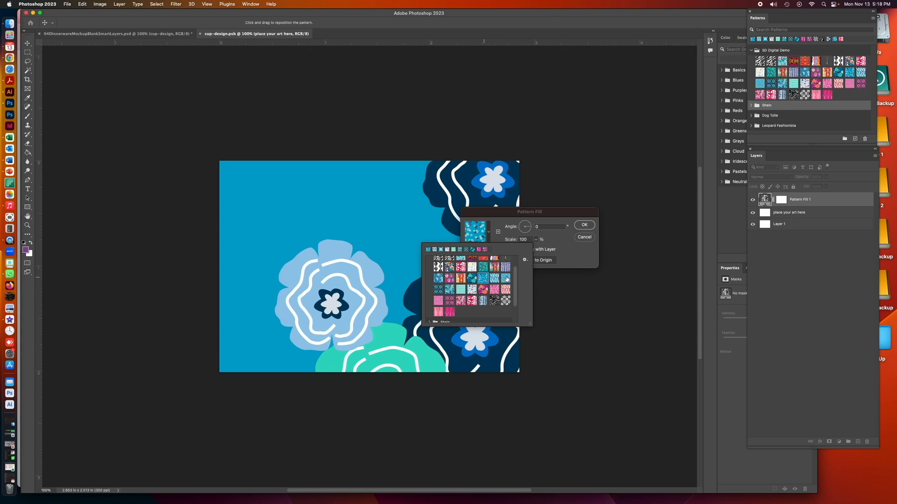
click(534, 232)
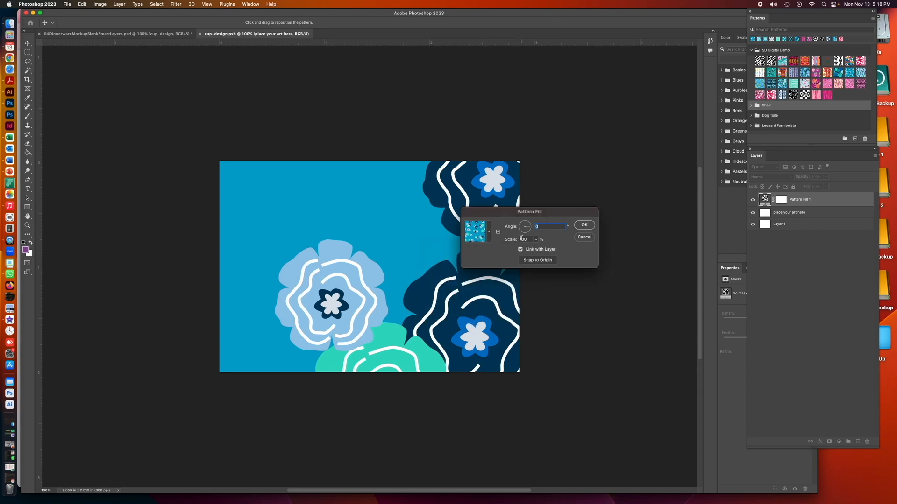
Set the cup's flower pattern scale to 20%, then save and close the cup artwork
double_click(519, 239)
text(20)
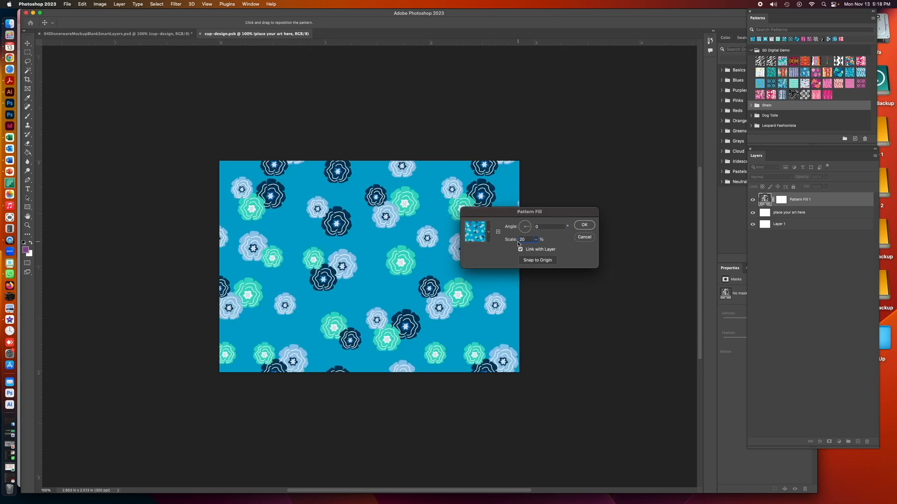
click(584, 226)
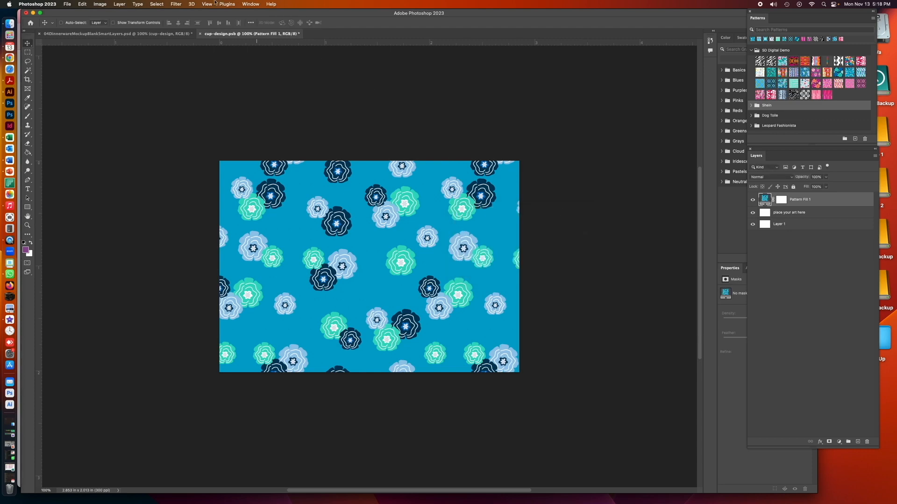
click(201, 35)
click(479, 173)
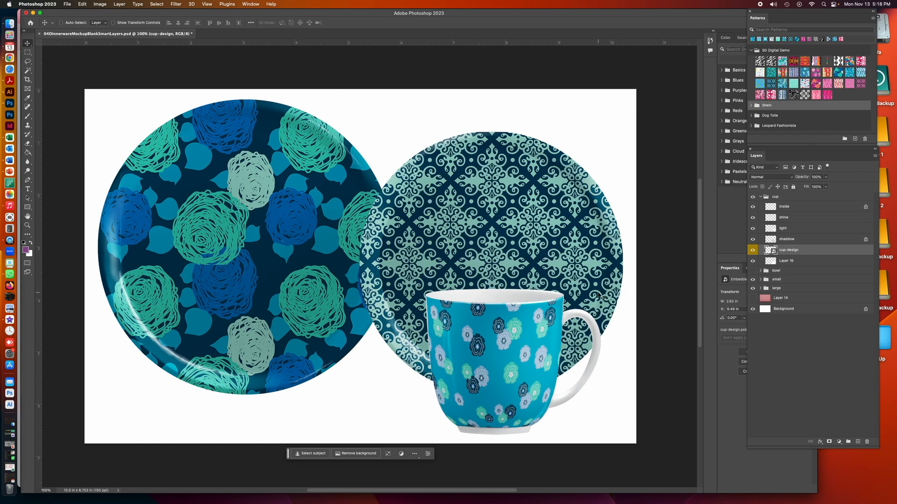
Reopen the cup-design smart object, set its Pattern Fill 1 scale to 25%, and save and close the artwork
double_click(768, 250)
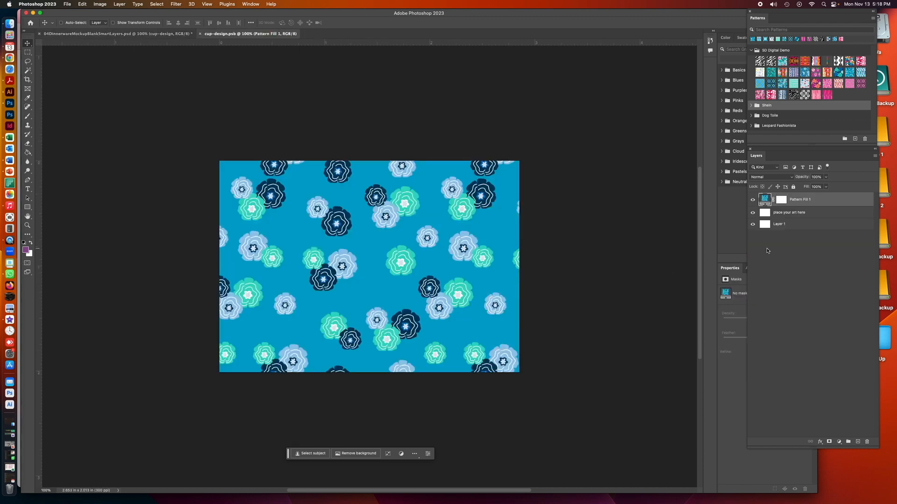
double_click(764, 199)
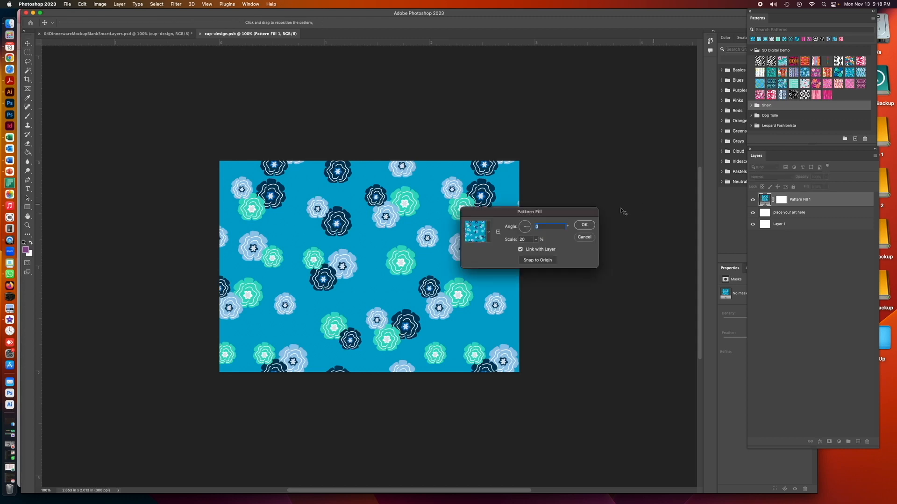
double_click(522, 240)
text(25)
click(584, 225)
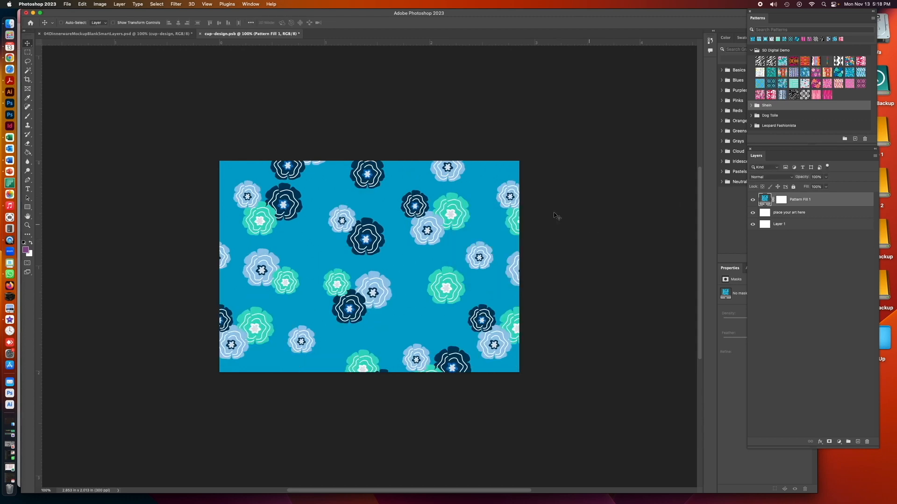
click(201, 34)
click(471, 171)
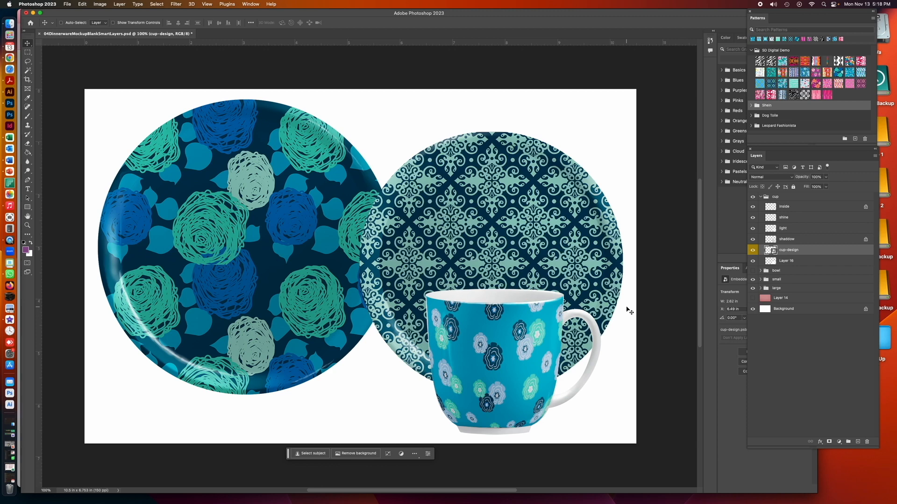
Make the bowl group visible and expand it to show its layers
click(762, 197)
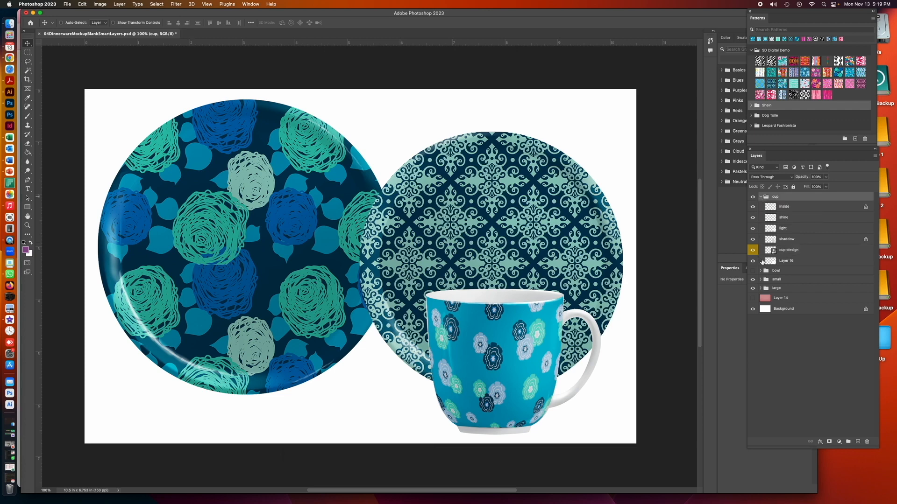
click(752, 271)
click(761, 271)
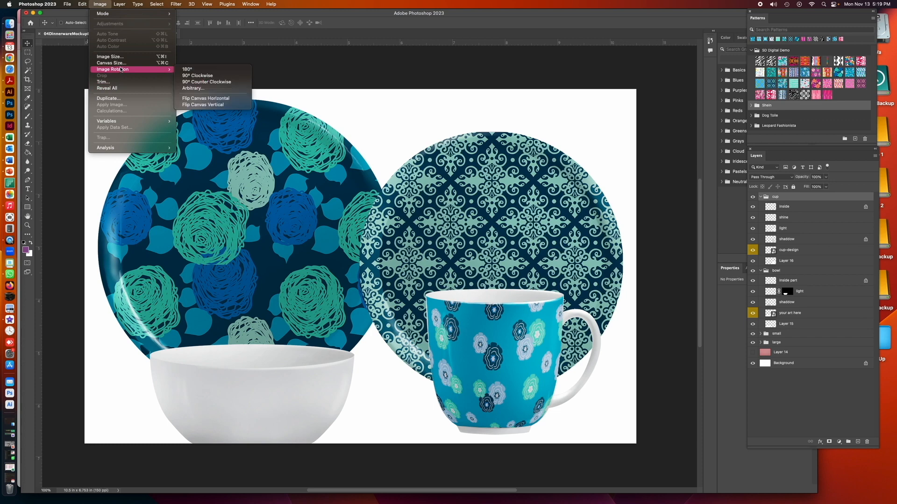
Extend the canvas downward to a height of 8 inches, anchored at the top centre
click(114, 63)
click(552, 235)
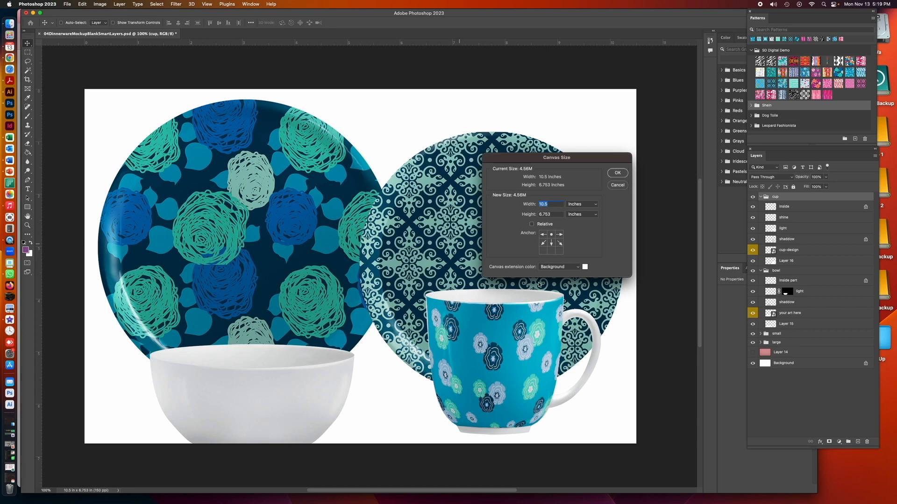
drag(552, 214, 540, 214)
text(8)
click(617, 173)
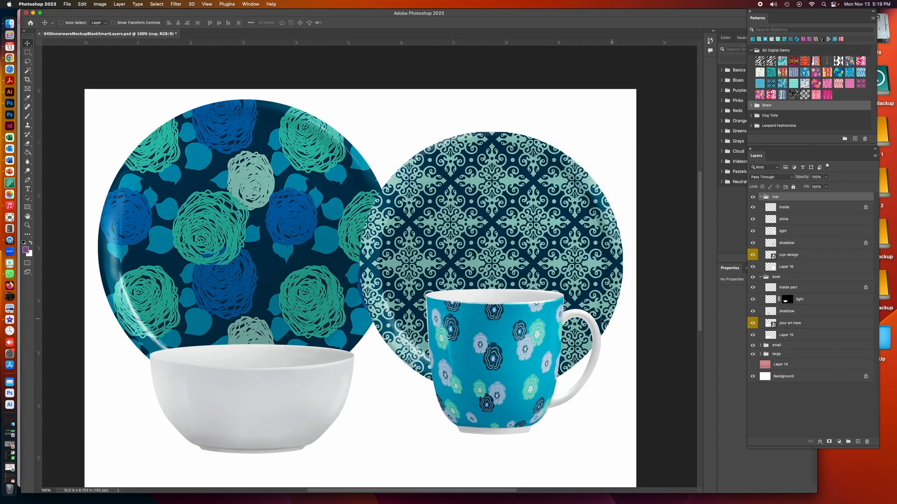
Inspect the contents of the bowl's "your art here" smart object, close it, and collapse the cup and bowl groups
click(761, 196)
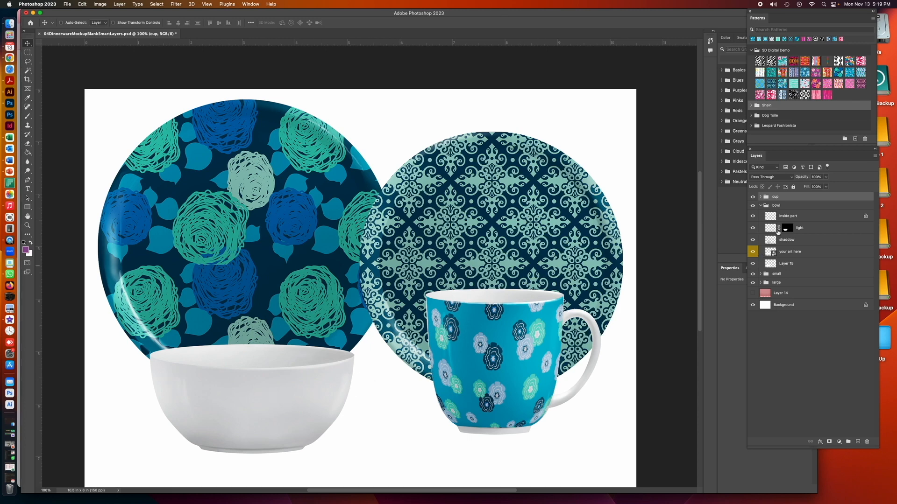
double_click(768, 253)
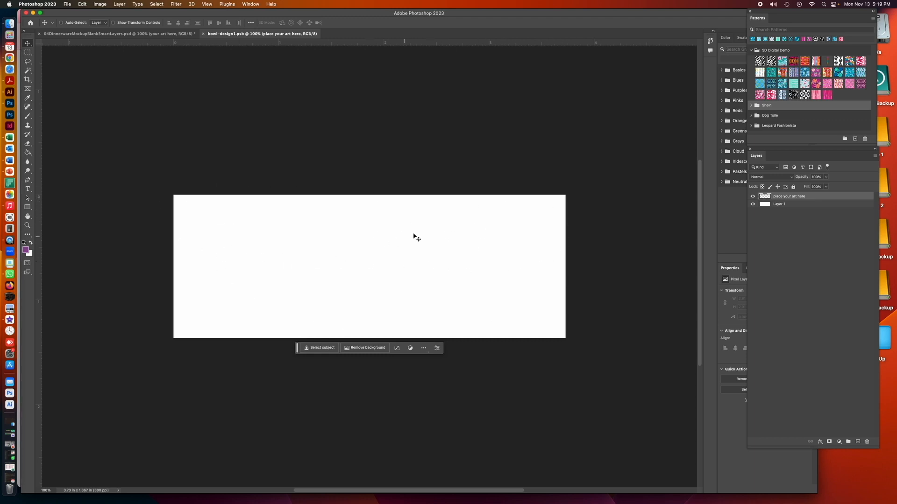
click(203, 34)
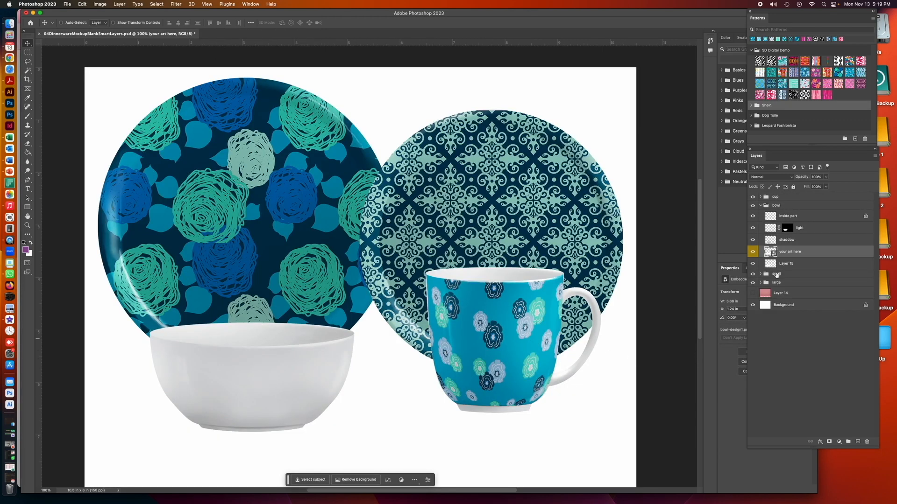
click(760, 206)
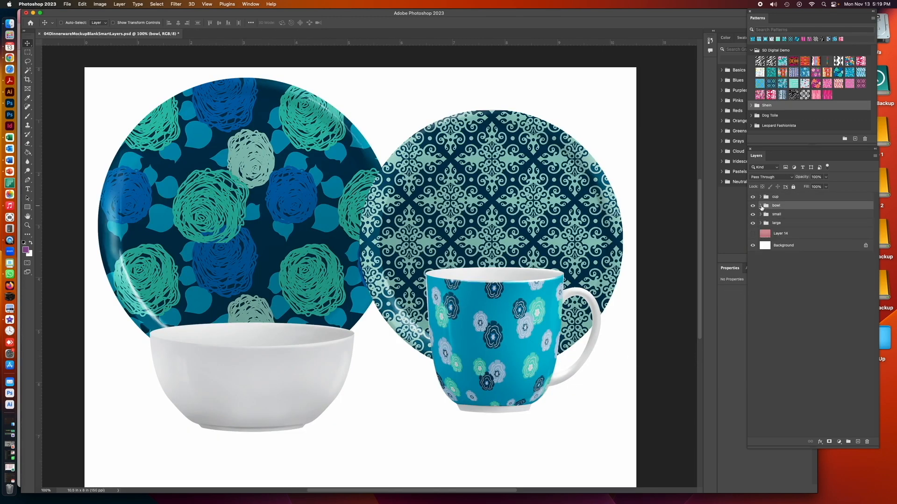
Create a new layer group named "Wild Rose Teal" above the cup group
click(804, 199)
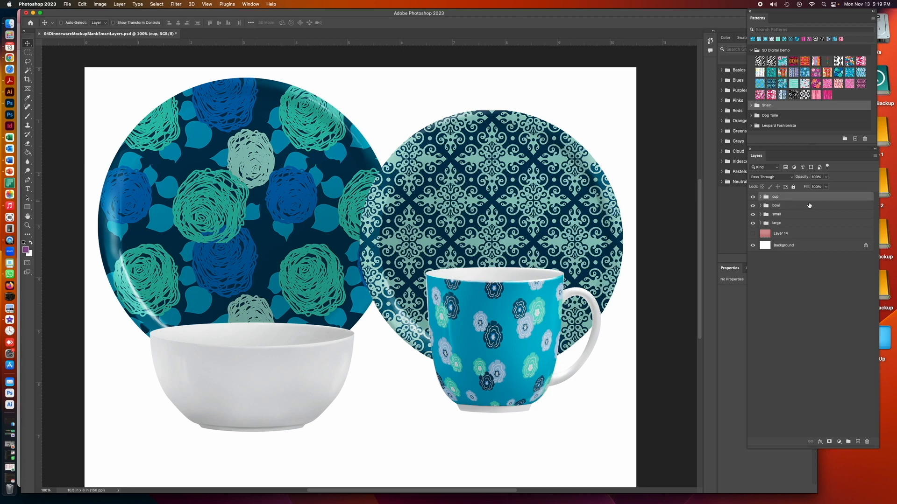
click(875, 157)
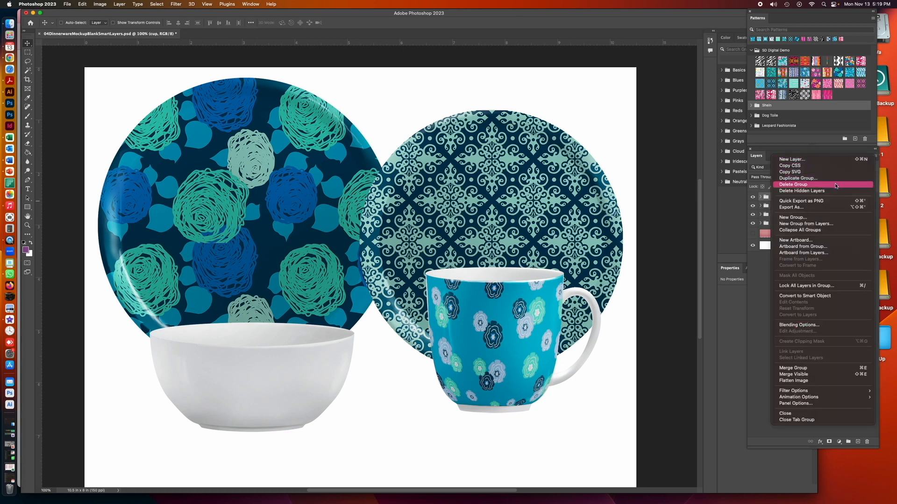
click(811, 217)
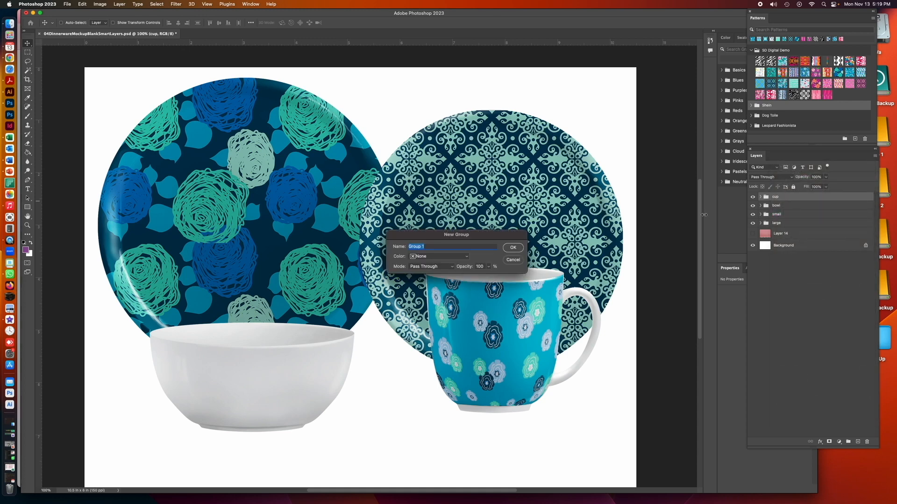
text(Wild Rose Teal)
click(511, 248)
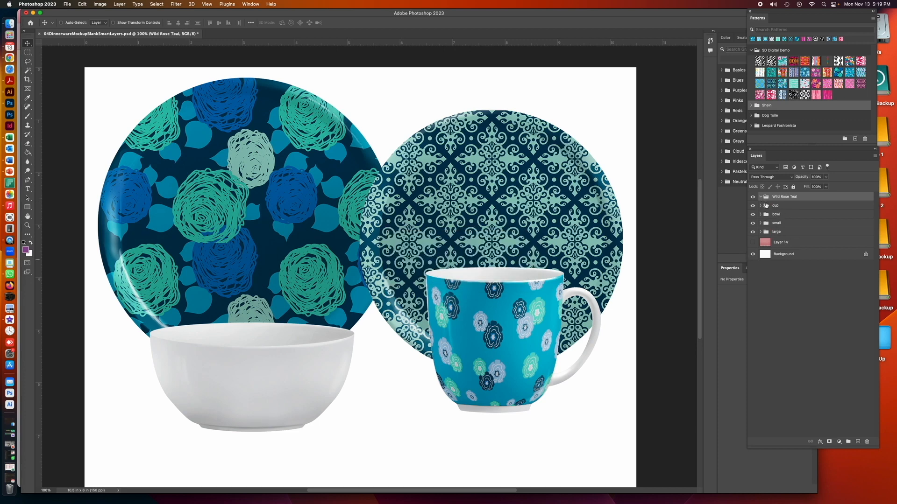
Move the cup, bowl, small and large groups into the Wild Rose Teal group and collapse it
click(766, 207)
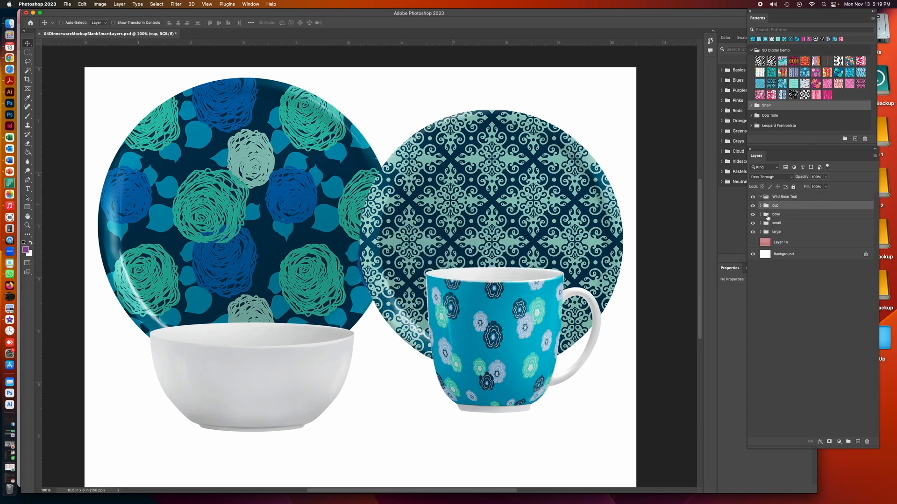
shift+click(766, 232)
drag(766, 231, 767, 198)
click(761, 196)
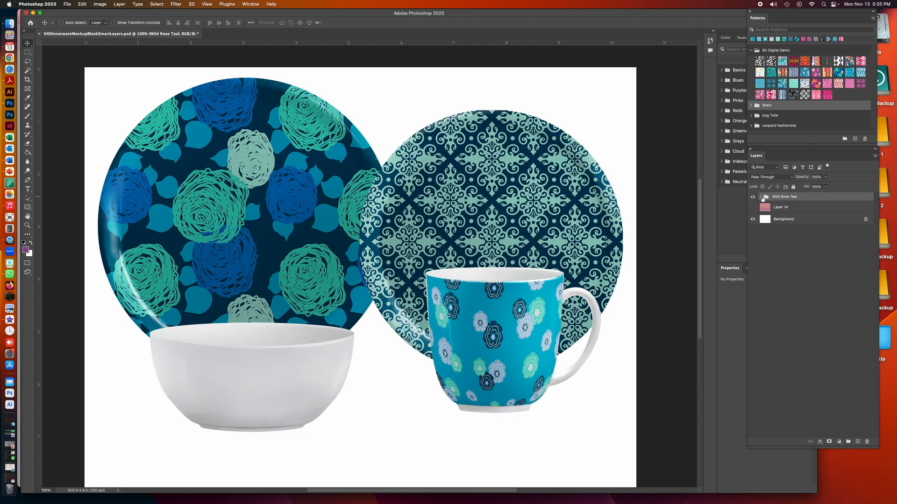
Check the Wild Rose Teal group by toggling its visibility and reviewing the groups nested in it
click(752, 196)
click(752, 196)
click(759, 197)
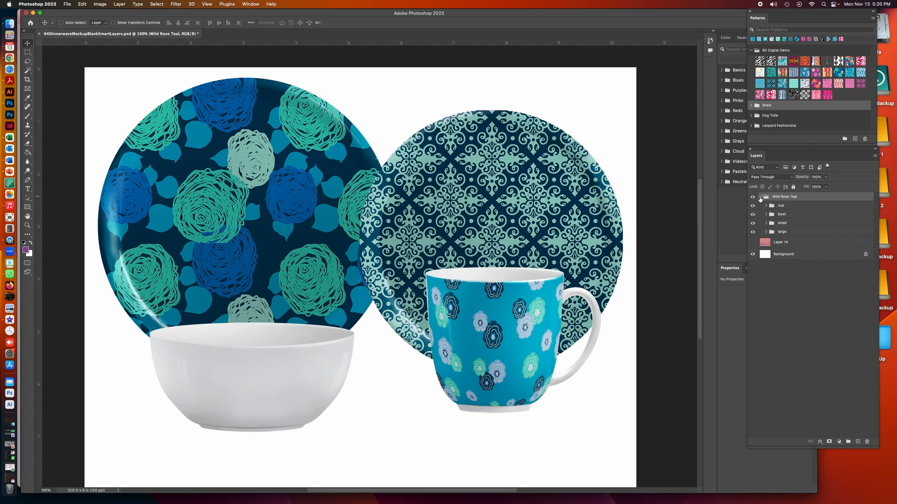
click(761, 197)
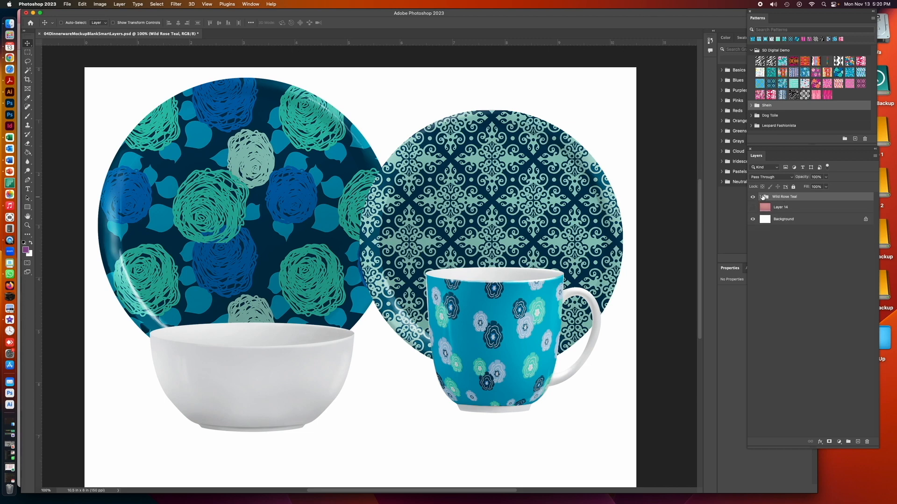
click(761, 197)
click(760, 197)
Duplicate the Wild Rose Teal group as "Wild Rose Teal copy" and hide the original group
click(874, 158)
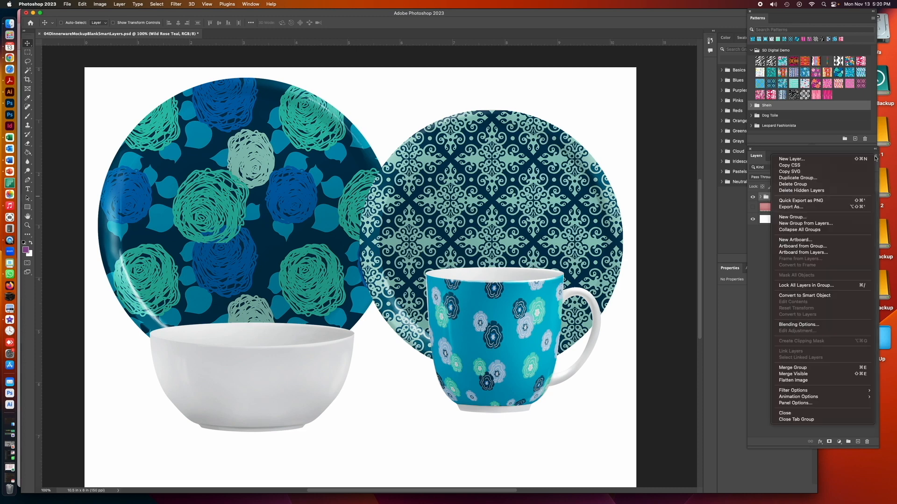
click(850, 180)
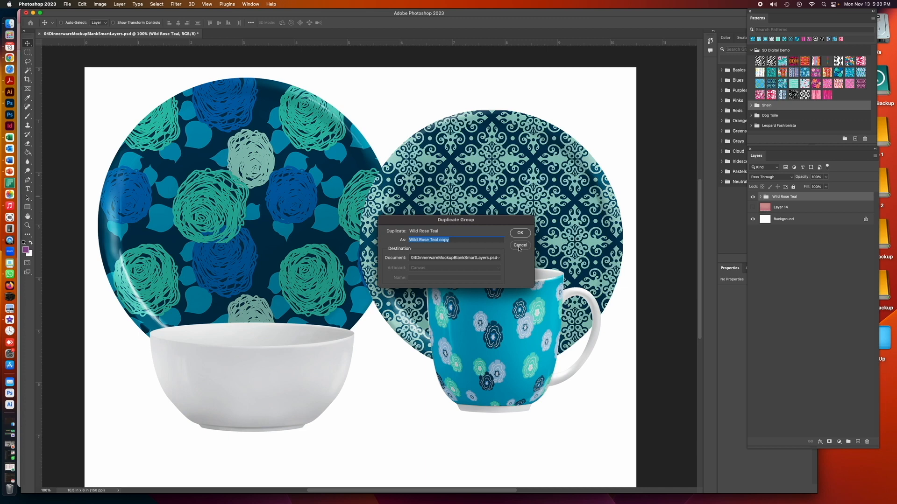
click(521, 233)
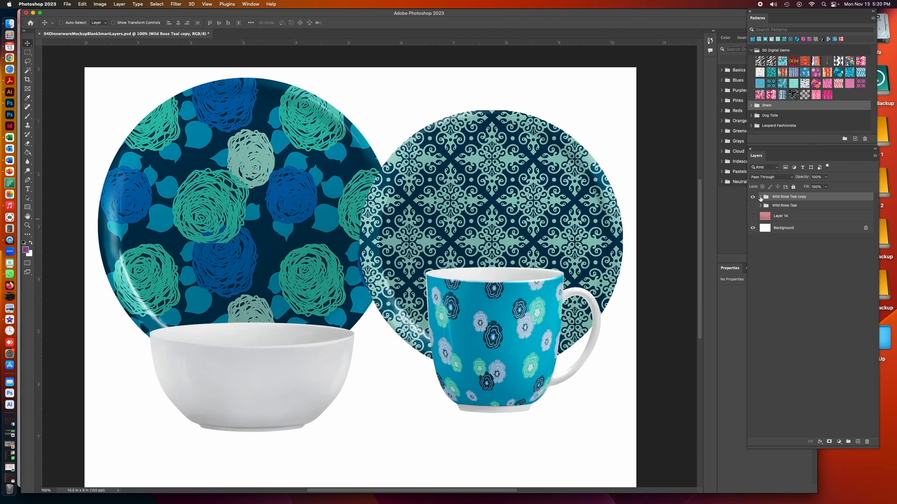
Open the contents of the "your art here" smart object in the large group of Wild Rose Teal copy
click(761, 197)
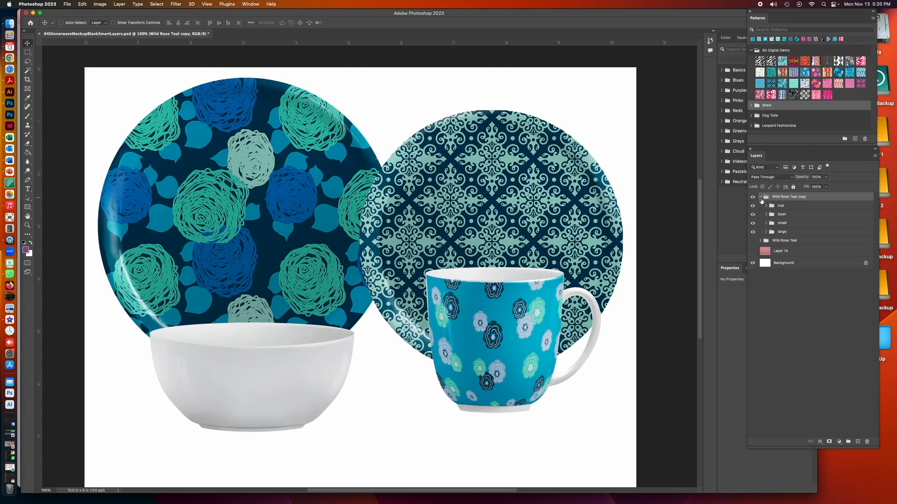
click(765, 233)
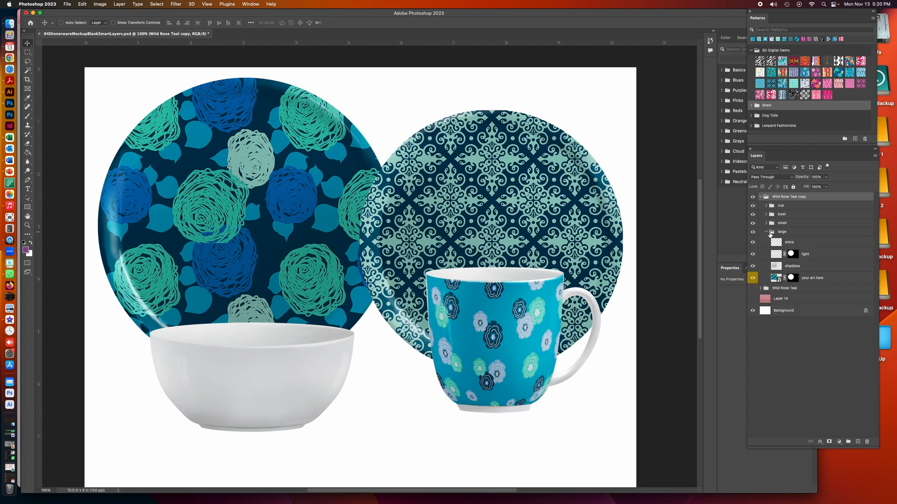
double_click(775, 278)
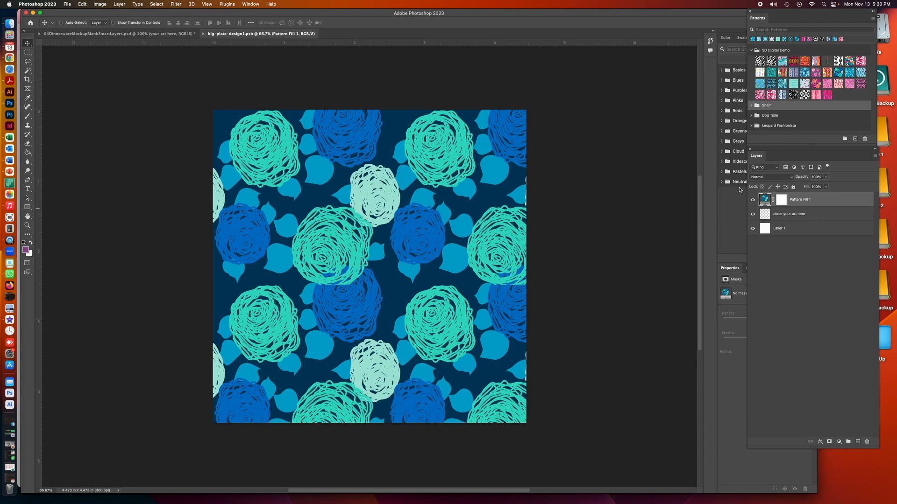
Try the pink and orange trapezoid pattern on the large plate's Pattern Fill 1 layer
double_click(764, 200)
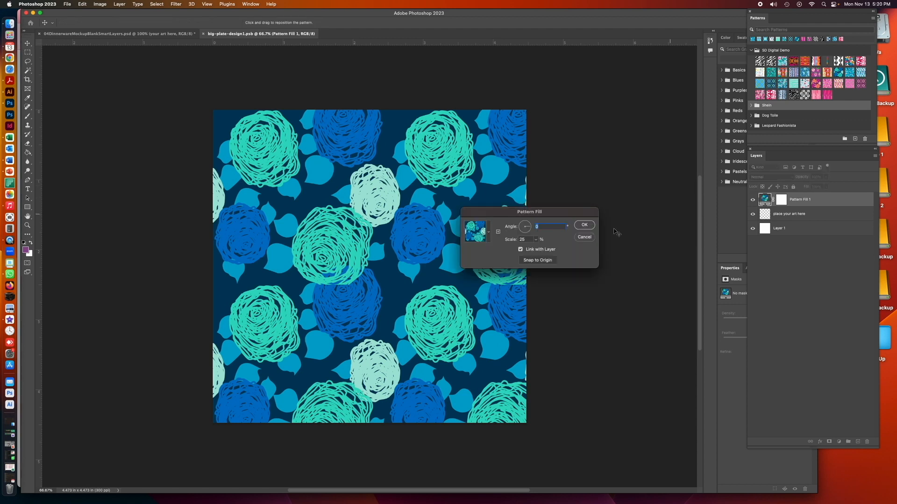
click(487, 241)
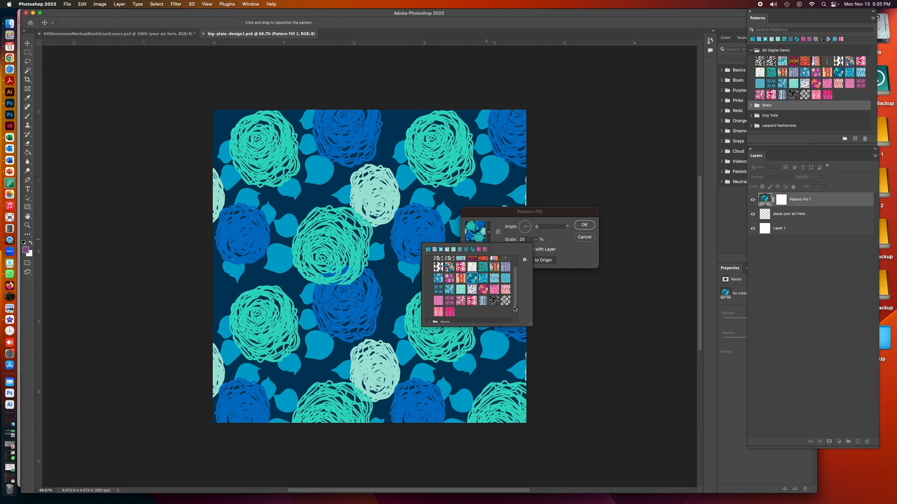
scroll(514, 304, up, 3)
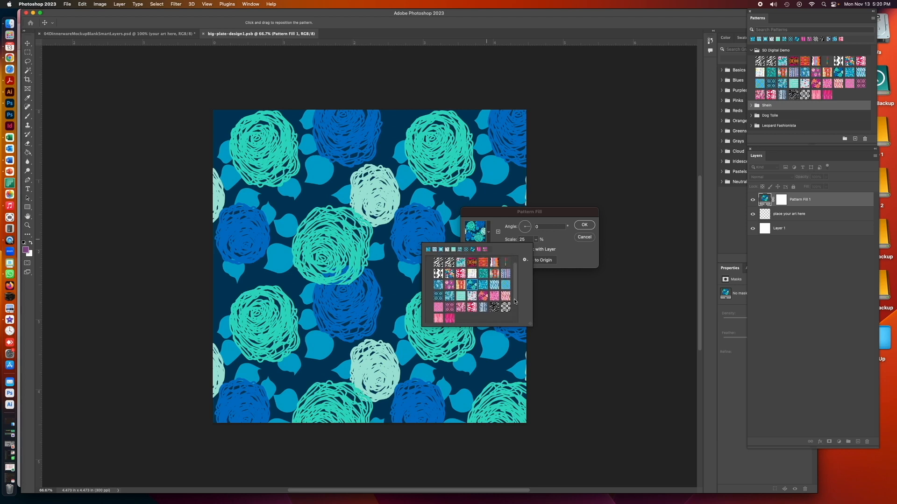
scroll(514, 297, up, 1)
scroll(514, 294, down, 1)
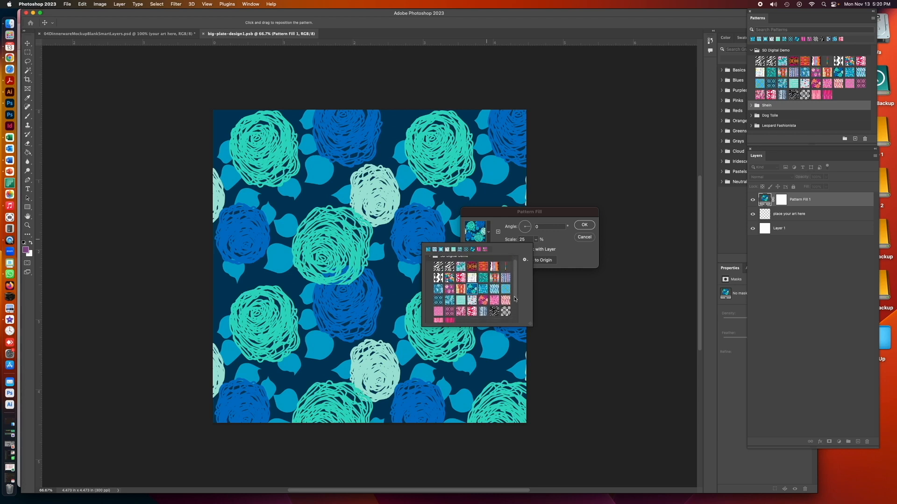
scroll(514, 301, down, 2)
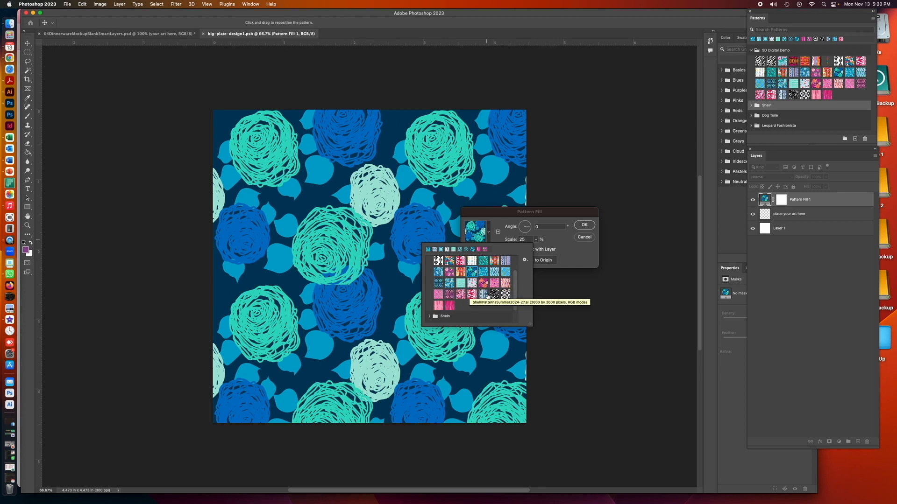
click(506, 284)
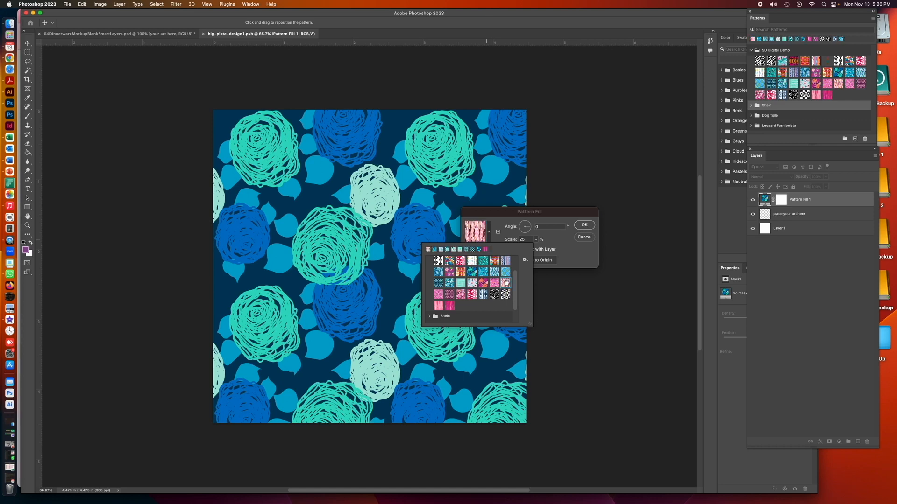
scroll(506, 284, up, 1)
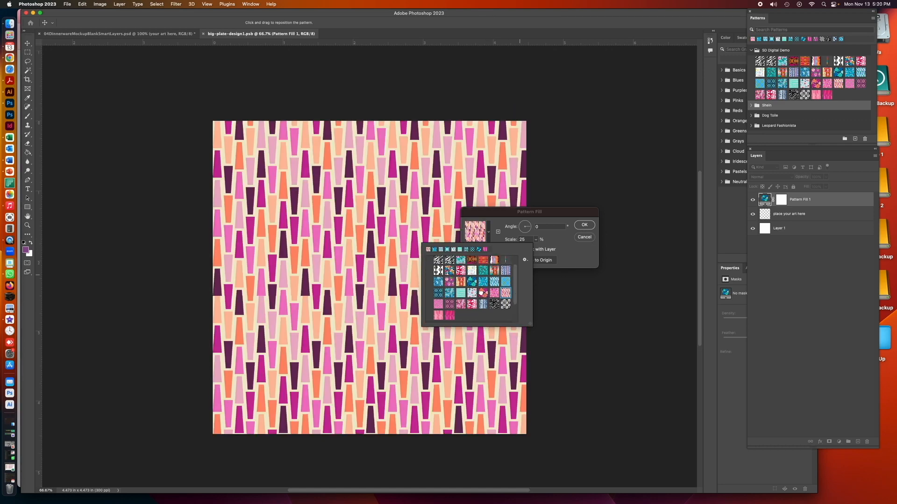
Apply the purple and orange wild rose pattern to the large plate's fill layer, then save and close the smart object
click(483, 293)
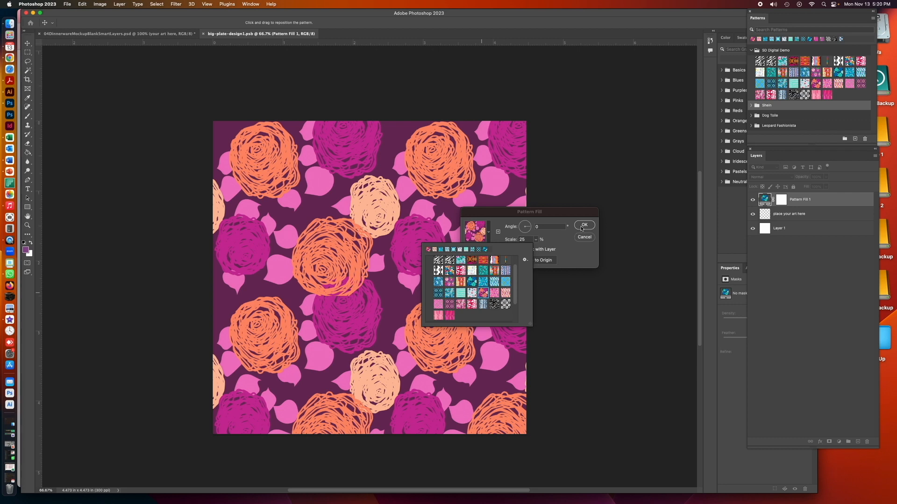
click(583, 226)
click(582, 226)
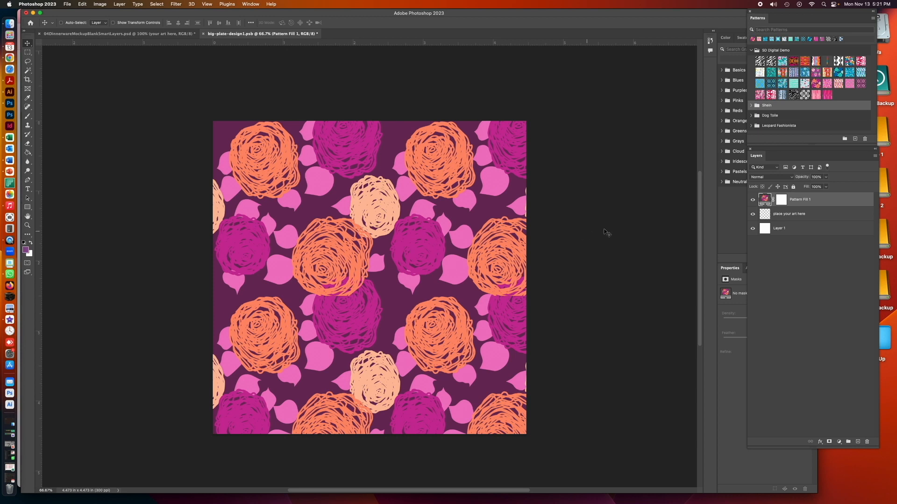
click(203, 33)
click(453, 172)
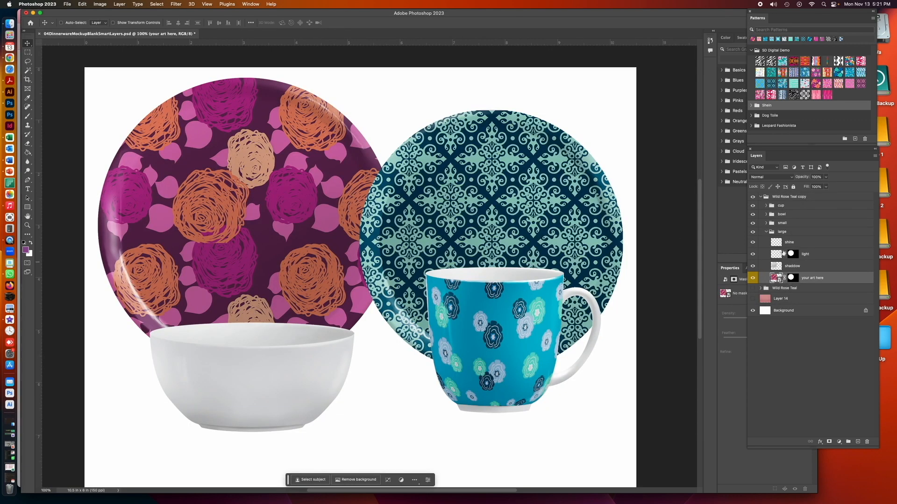
Open the small plate's sm-plate-design smart object in Wild Rose Teal copy and delete its Pattern Fill 1 layer
click(766, 231)
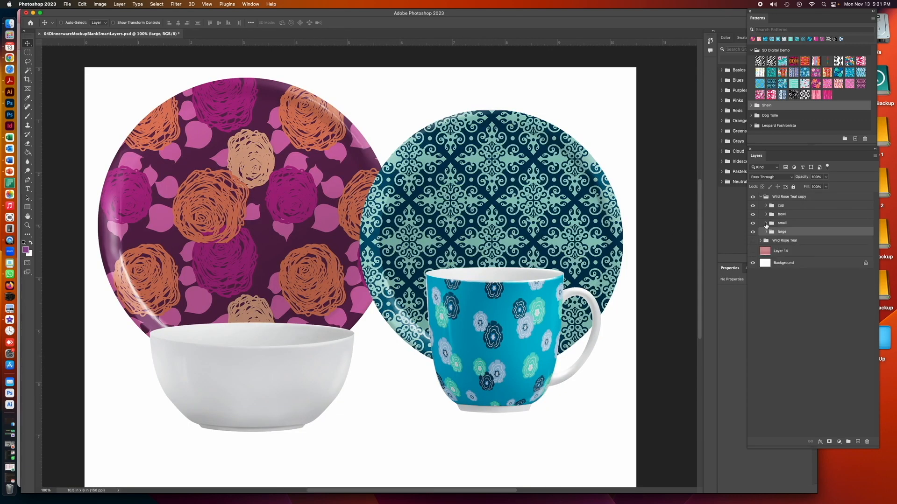
click(766, 224)
double_click(772, 268)
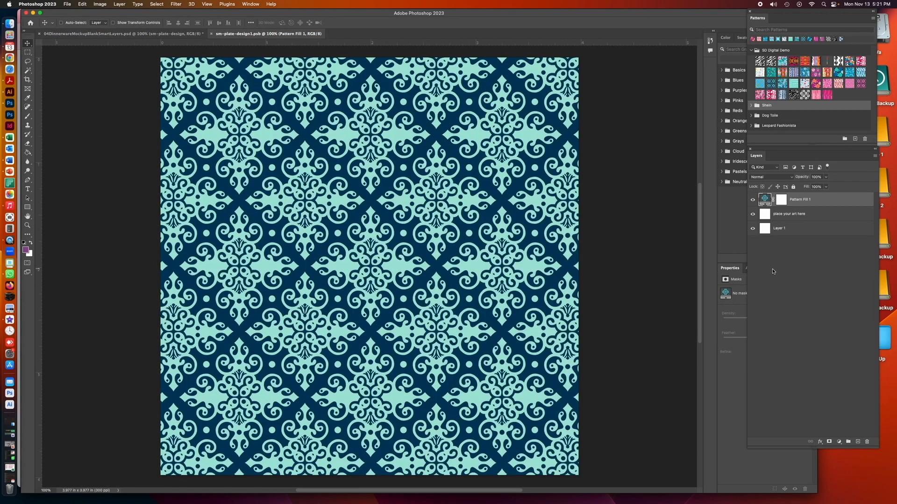
drag(764, 200, 866, 442)
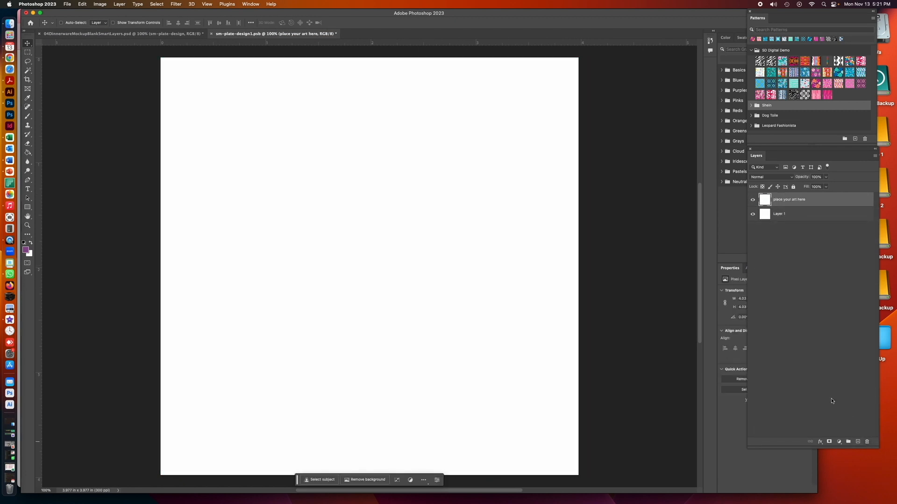
Switch to Finder and look through the Patterns folder in ProductMockupDemos, then return to Photoshop
click(845, 469)
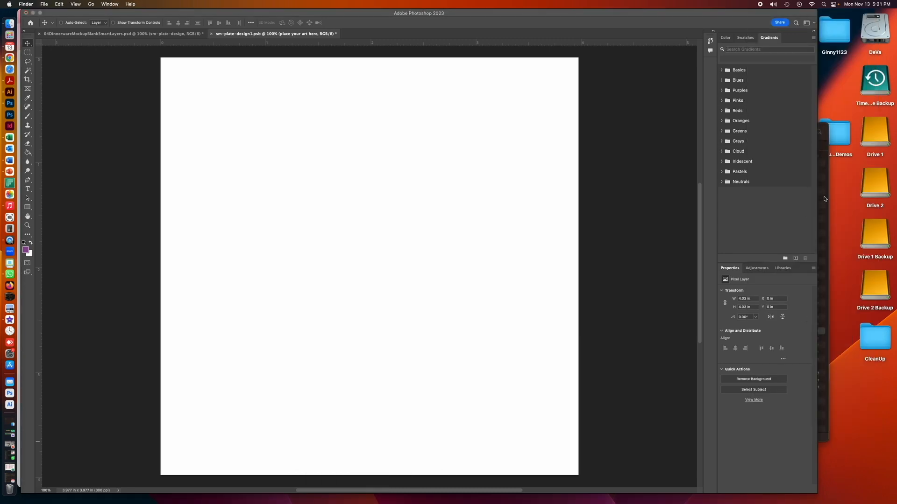
click(823, 130)
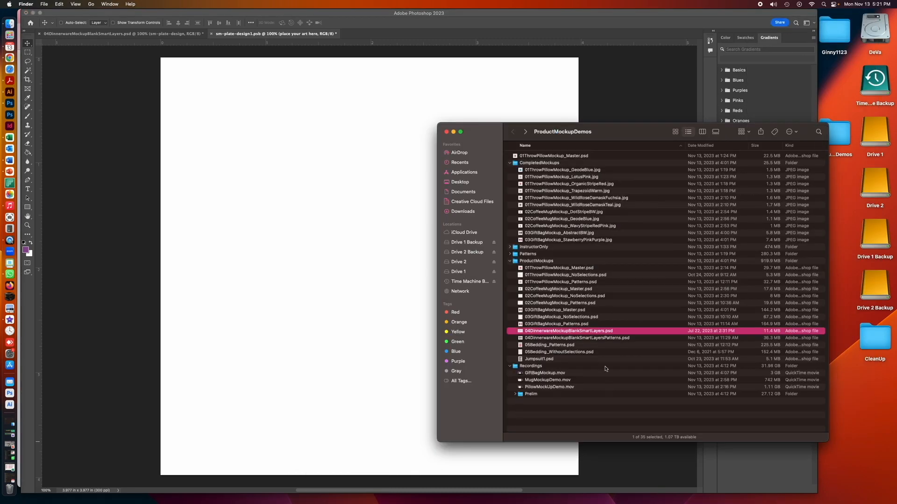
click(510, 254)
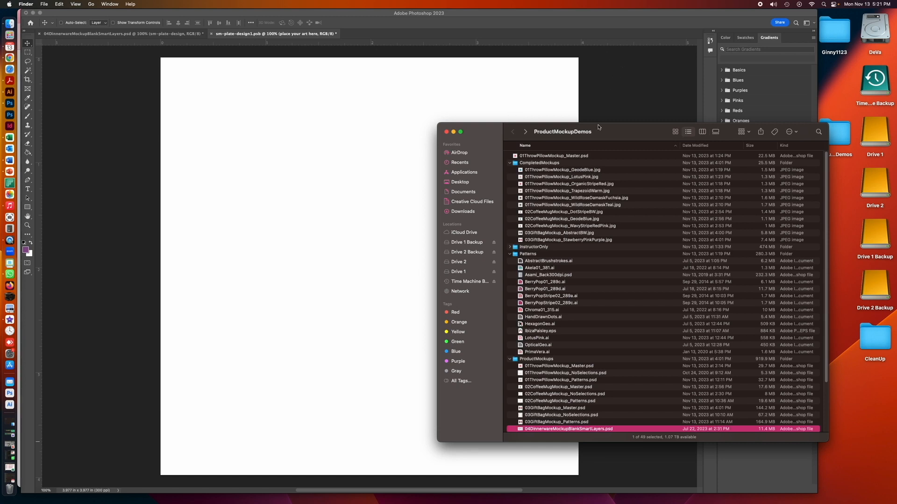
click(611, 86)
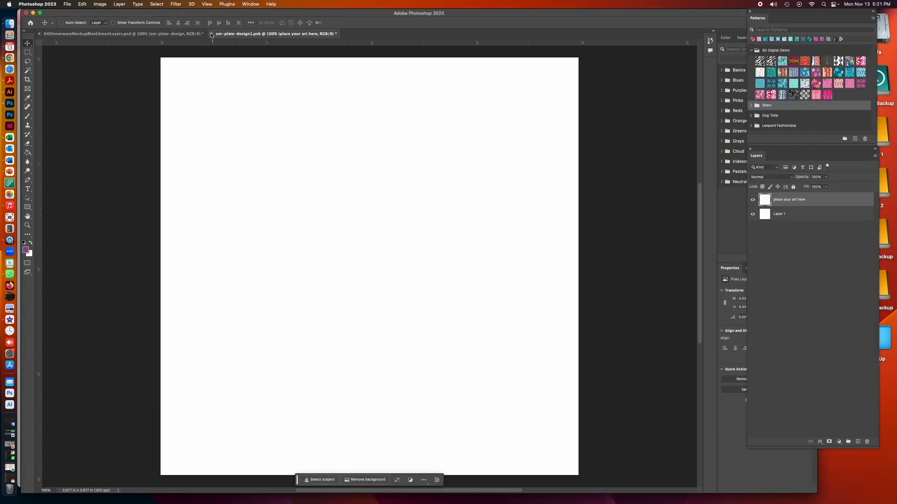
Save and close the small plate's smart object, then collapse the small group
click(470, 175)
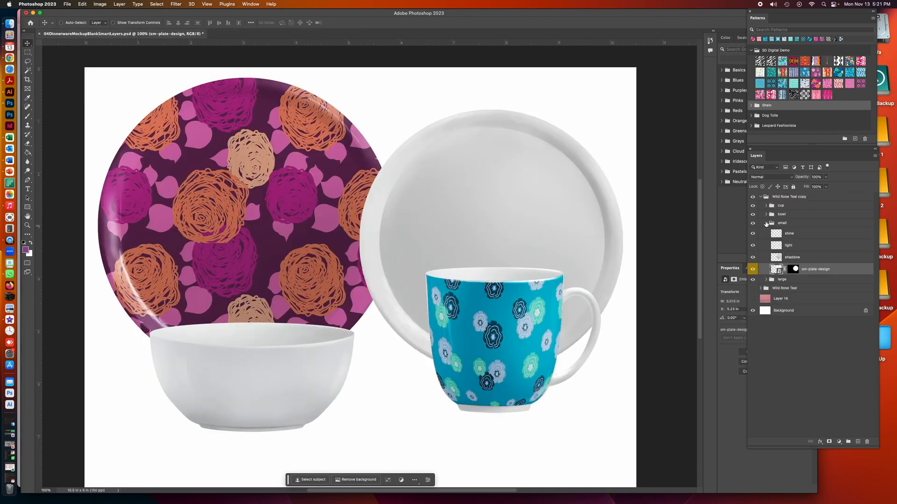
click(766, 224)
click(765, 198)
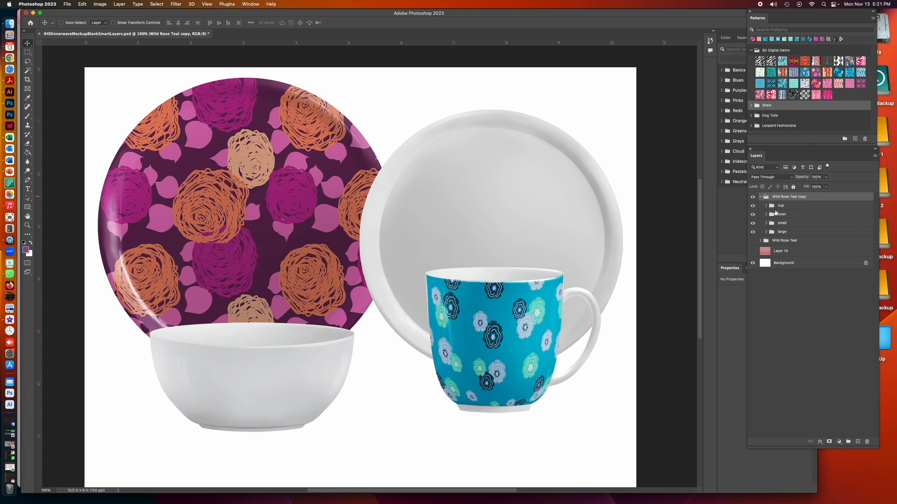
Open the large group's "your art here" smart object and delete its Pattern Fill 1 layer
click(765, 235)
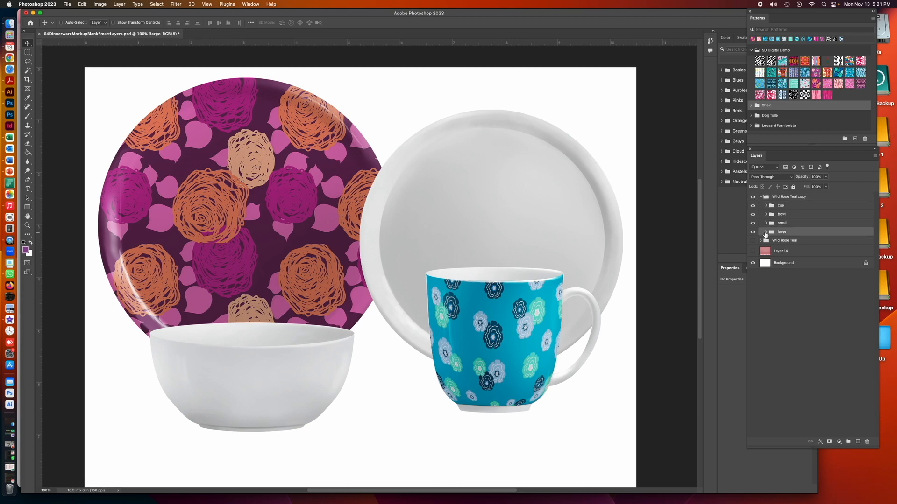
click(765, 234)
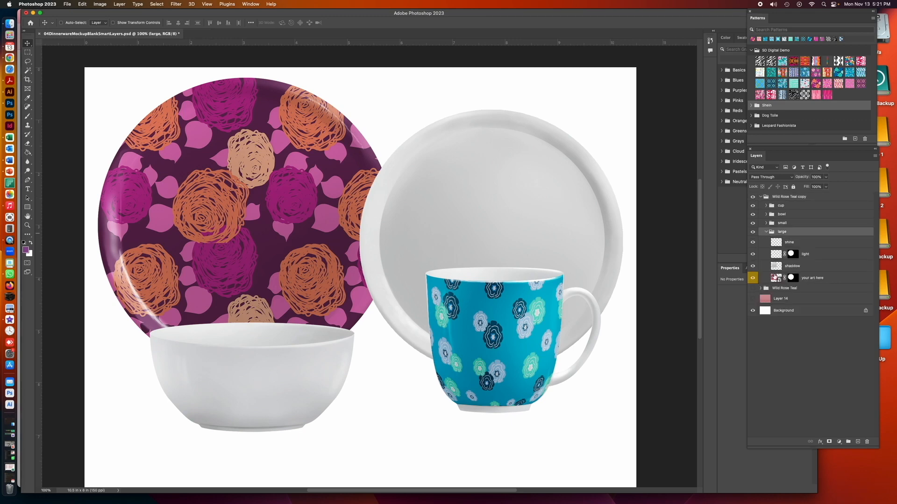
double_click(775, 278)
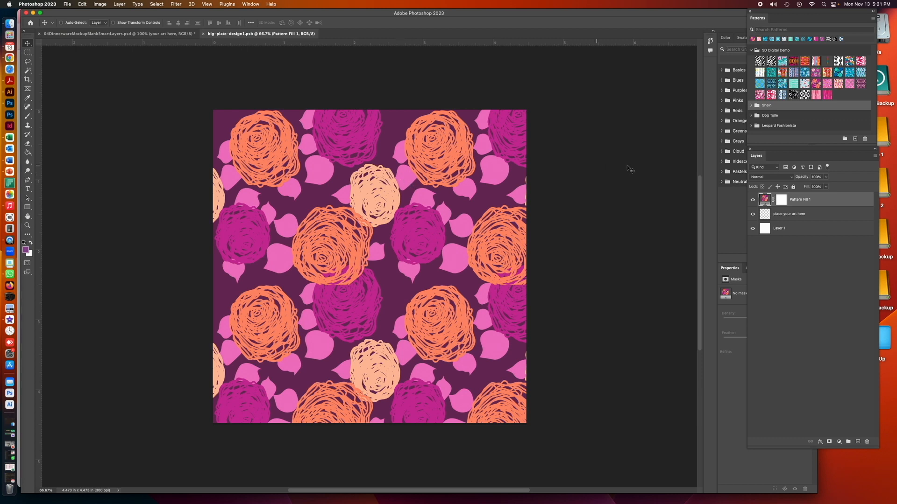
key(Delete)
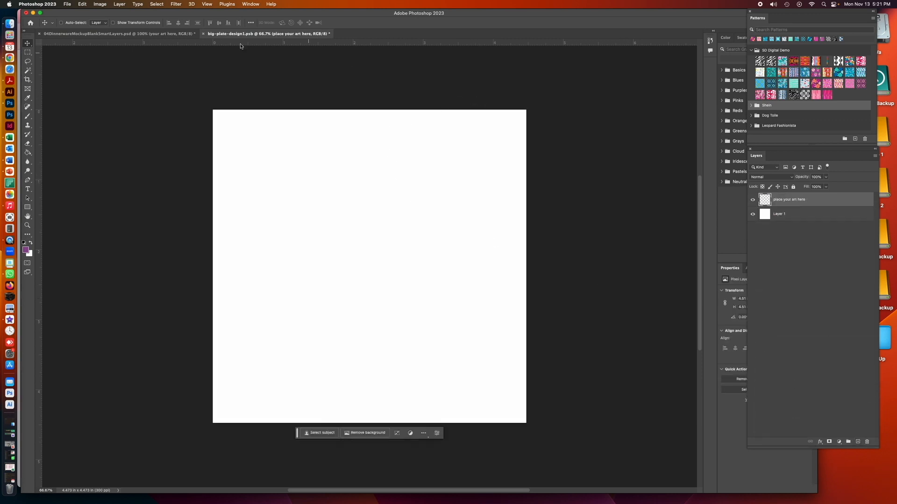
Add a new pattern fill layer to the large plate artwork using the purple strawberry pattern
click(119, 5)
mouse_move(201, 89)
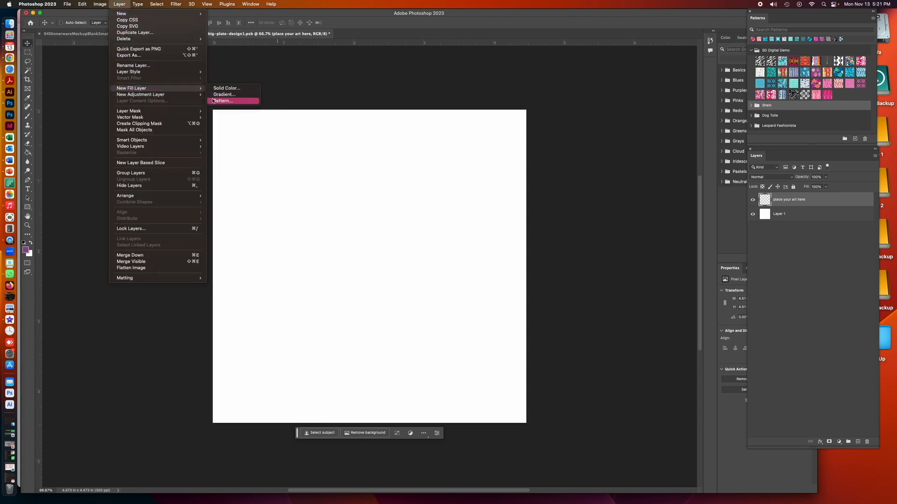
click(220, 100)
click(514, 243)
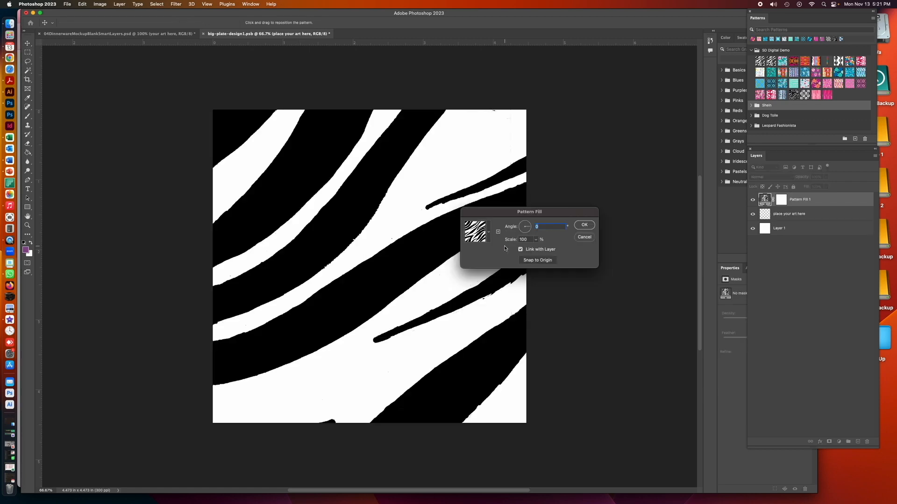
click(488, 233)
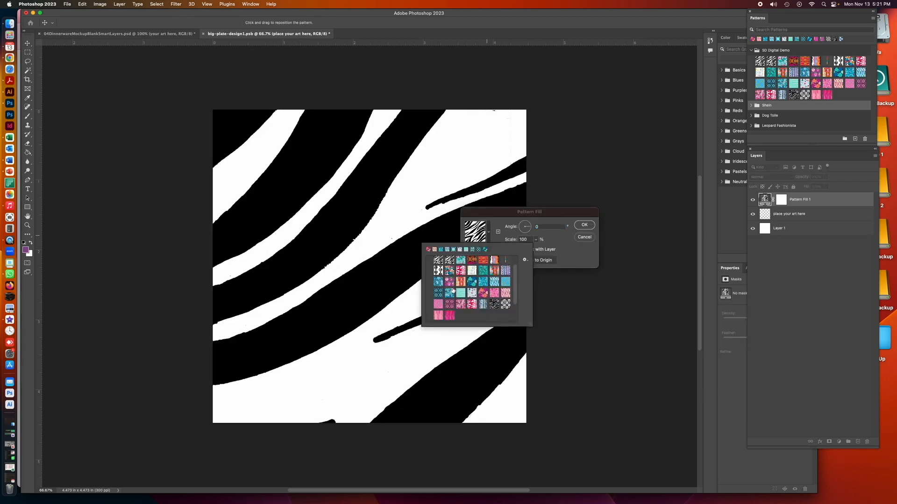
click(450, 283)
click(559, 235)
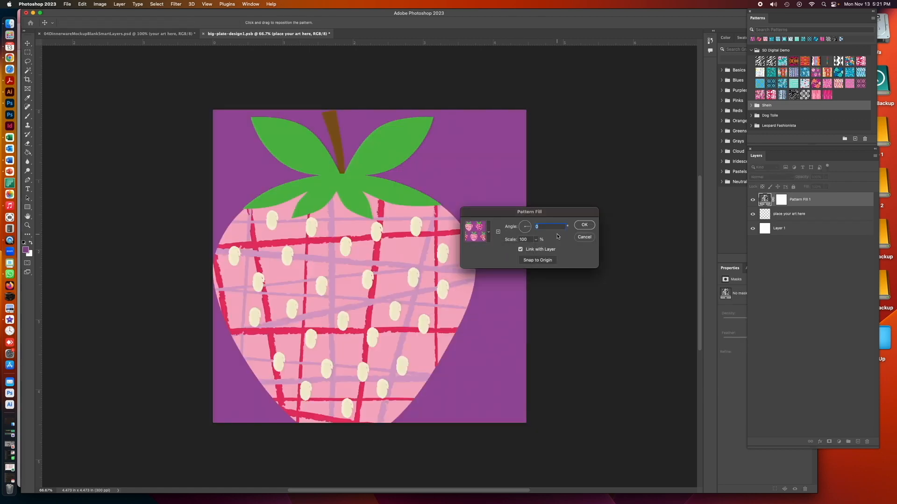
Set the strawberry pattern's scale to 20%, then save and close the large plate's smart object
drag(524, 239, 505, 238)
text(30)
drag(525, 240, 517, 240)
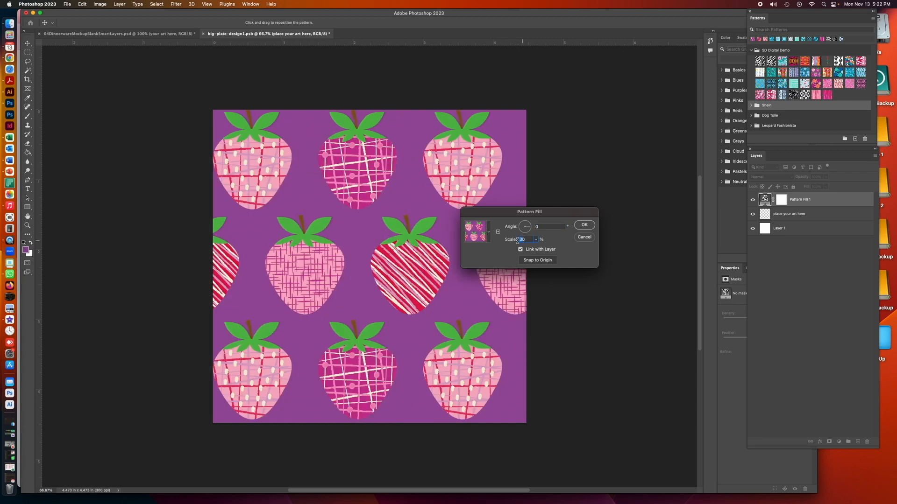
text(20)
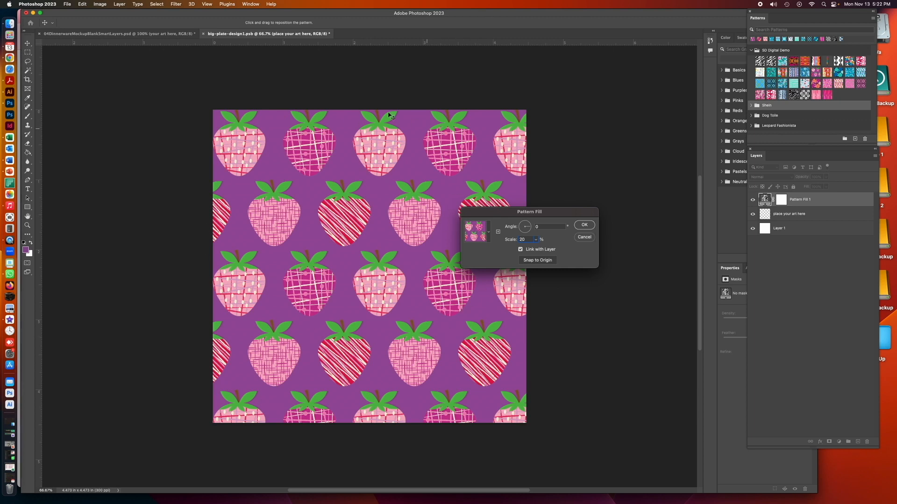
click(584, 226)
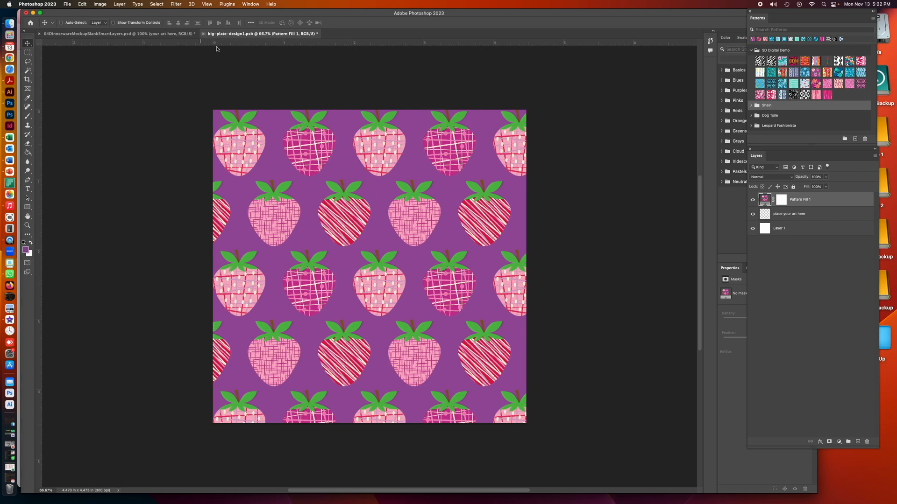
click(203, 33)
click(468, 171)
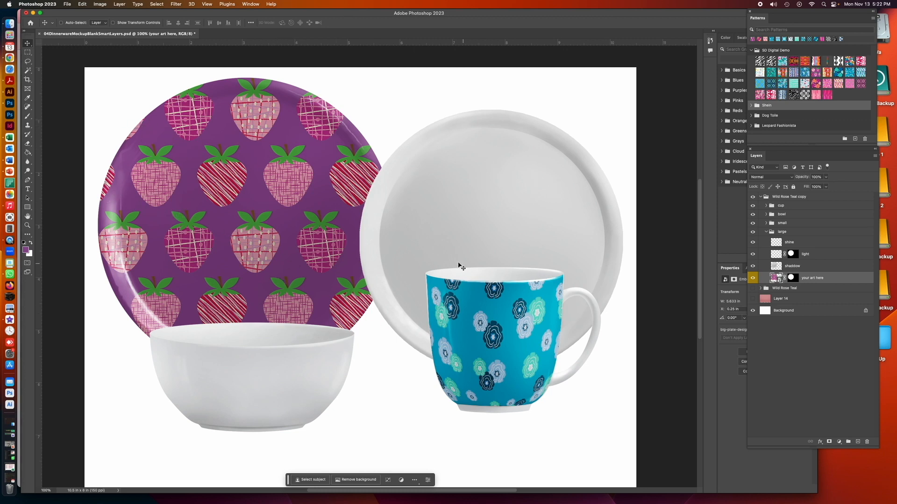
Collapse the large group and open the contents of the cup-design smart object in the cup group
click(766, 232)
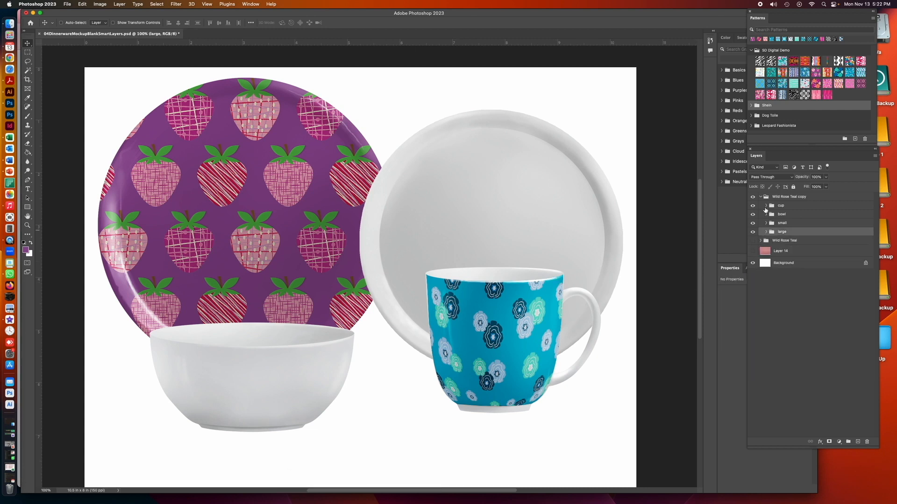
click(765, 207)
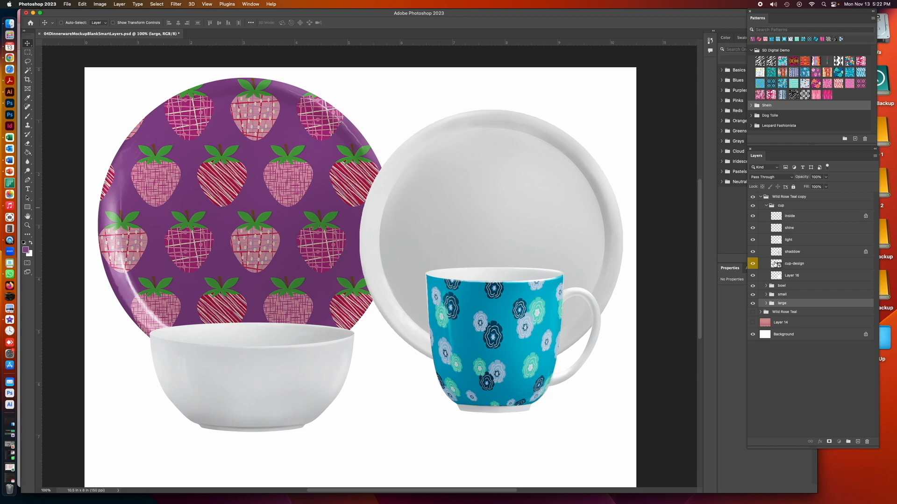
double_click(775, 265)
Change the cup artwork's Pattern Fill 1 layer to the purple strawberry pattern
double_click(764, 199)
click(488, 233)
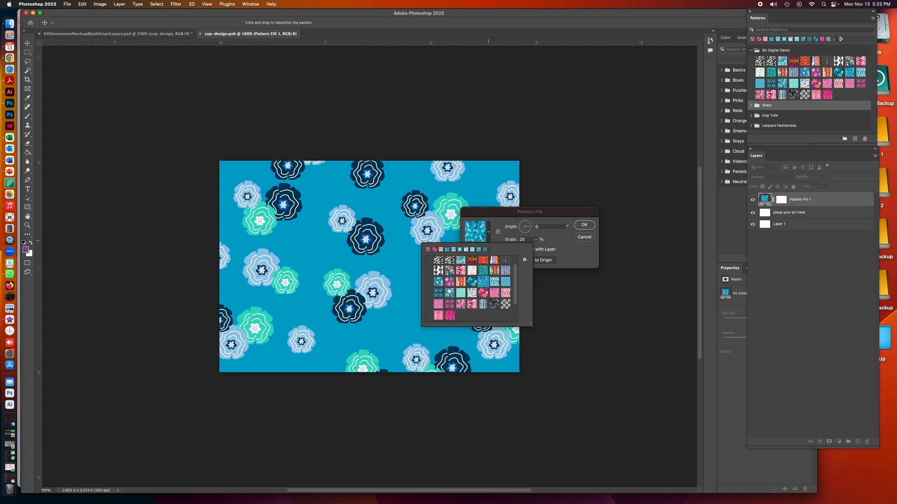
click(448, 281)
click(542, 244)
Set the cup's strawberry pattern scale to 10%, and save and close the cup-design smart object
click(528, 240)
text(15)
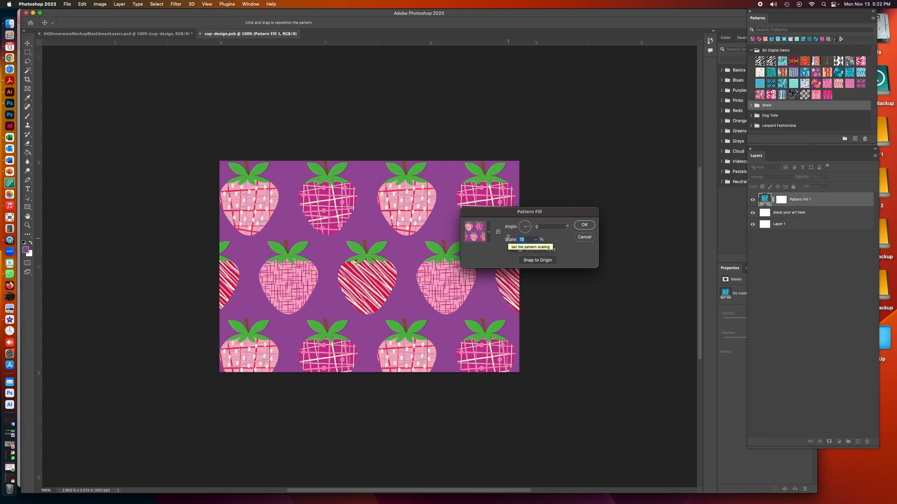
key(BackSpace)
text(0)
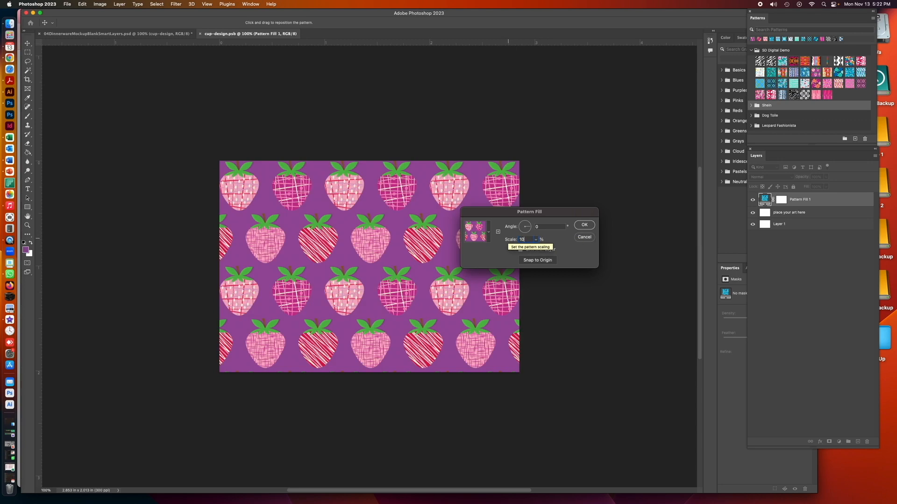
click(584, 225)
key(super+w)
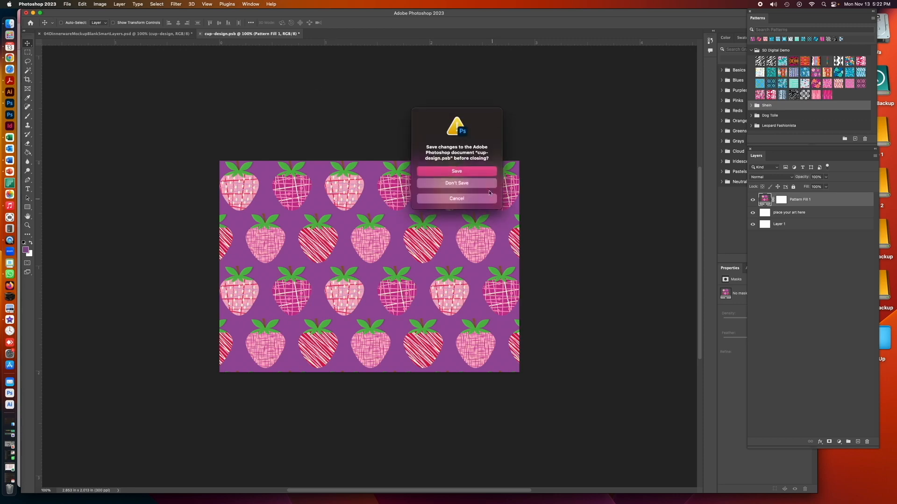
click(483, 172)
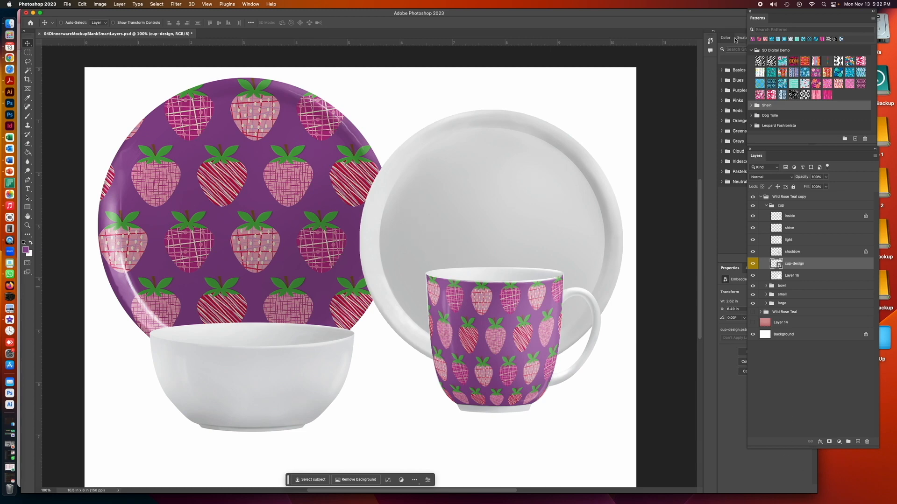
Switch to Finder and open BerryPop01_289d.ai from the Patterns folder in Illustrator
drag(675, 14, 580, 15)
click(732, 128)
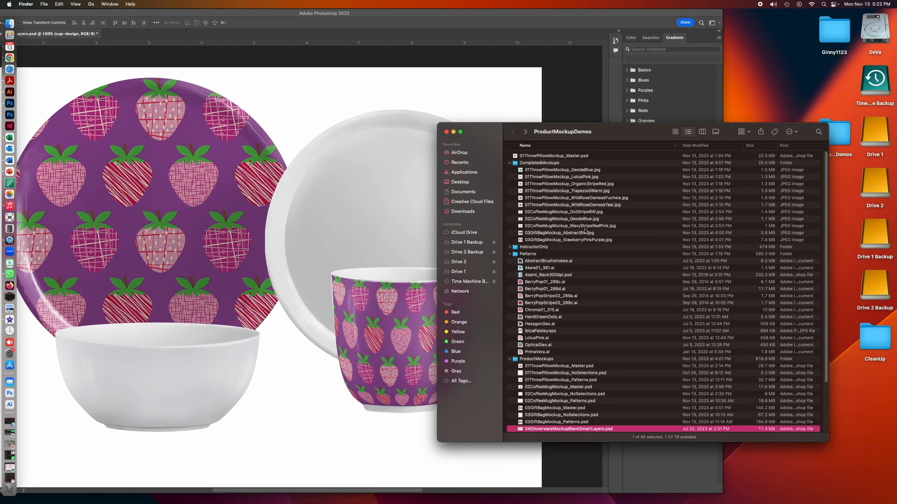
drag(521, 291, 10, 92)
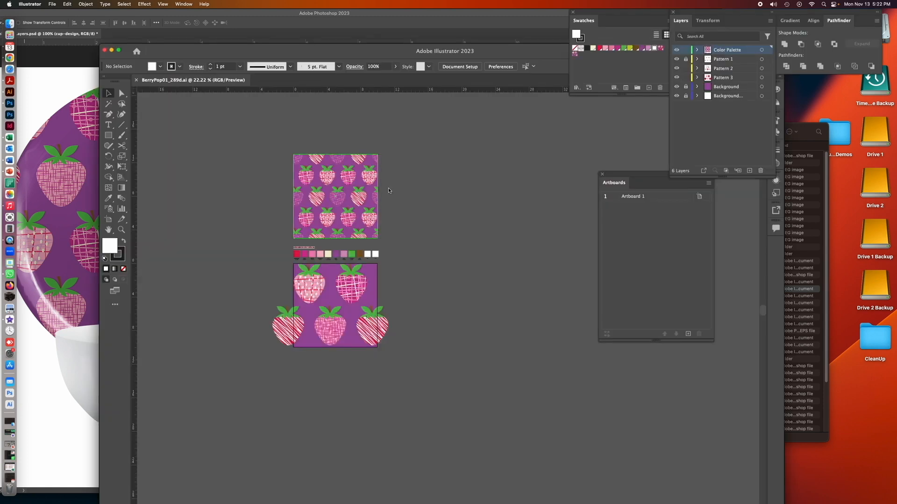
Lock the Color Palette layer and unlock the Pattern 1 layer in the strawberry file
click(121, 229)
drag(255, 49, 297, 37)
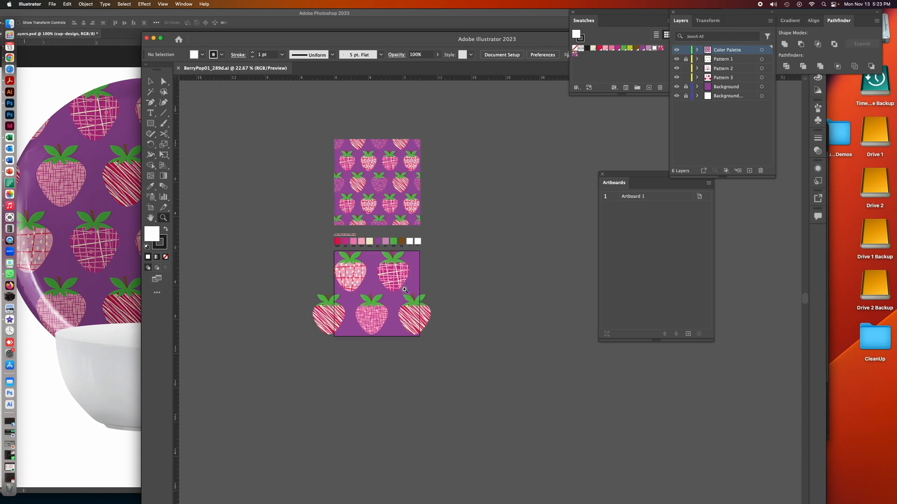
click(406, 287)
click(447, 296)
click(464, 301)
drag(481, 304, 297, 299)
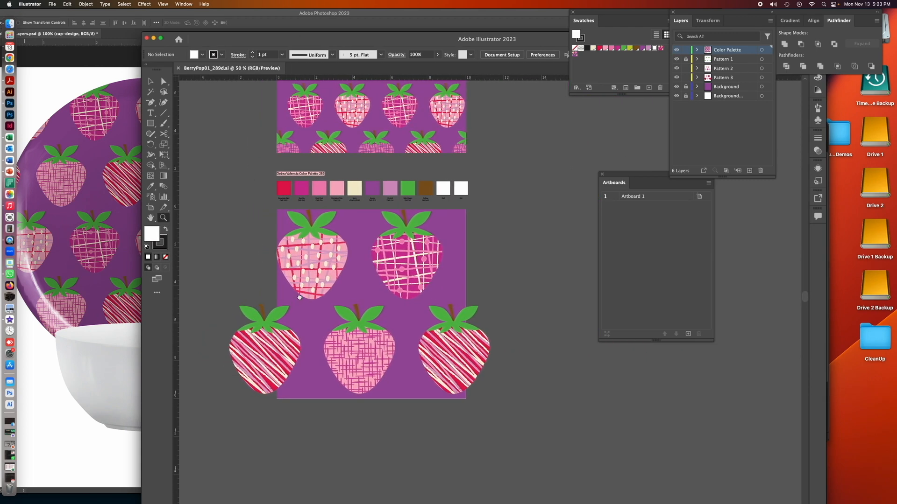
click(686, 49)
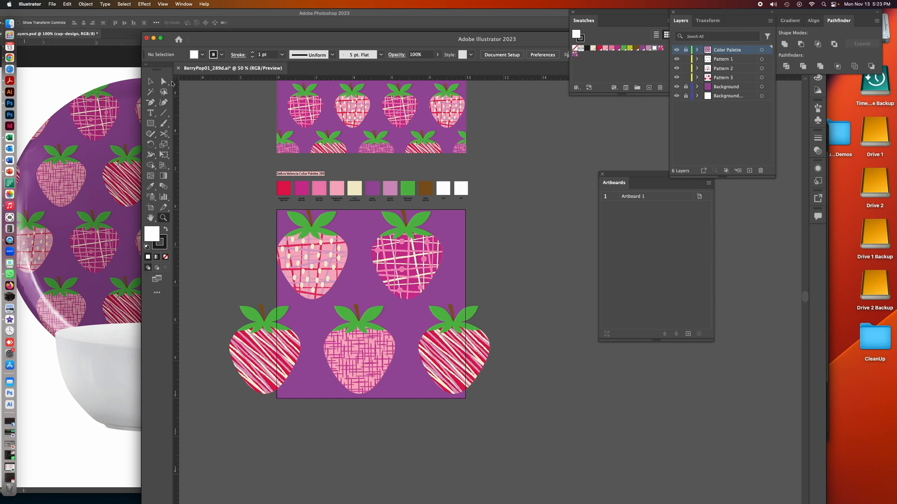
Copy the magenta plaid strawberry from the pattern tile's upper row and switch back to the Photoshop mockup
key(v)
click(384, 224)
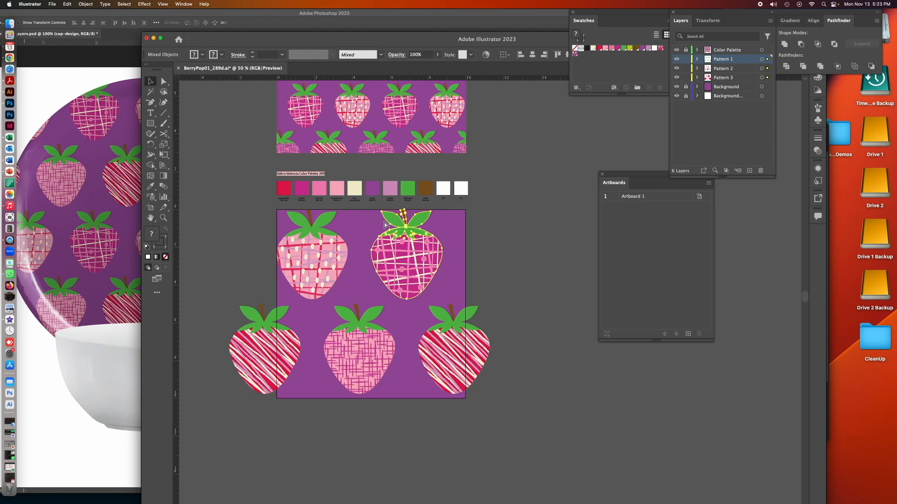
click(107, 71)
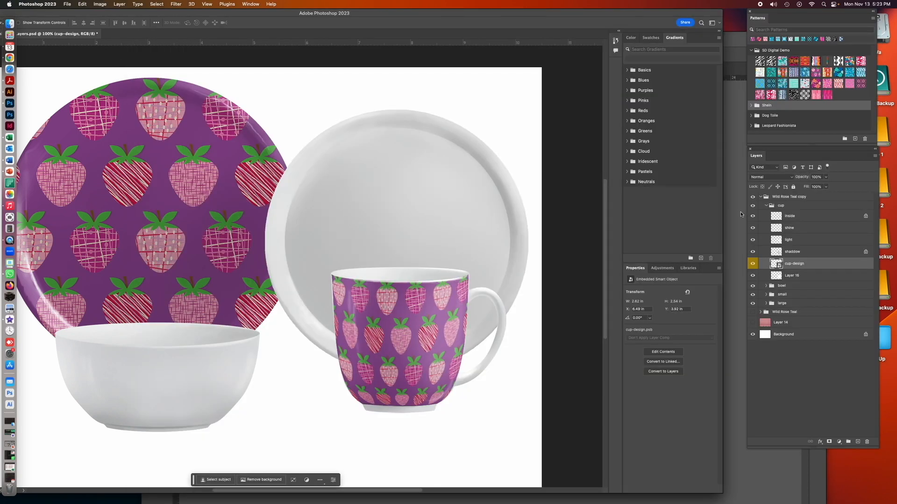
Paste the strawberry as a smart object, scale it to about 77% and place it centred on the small plate
key(super+v)
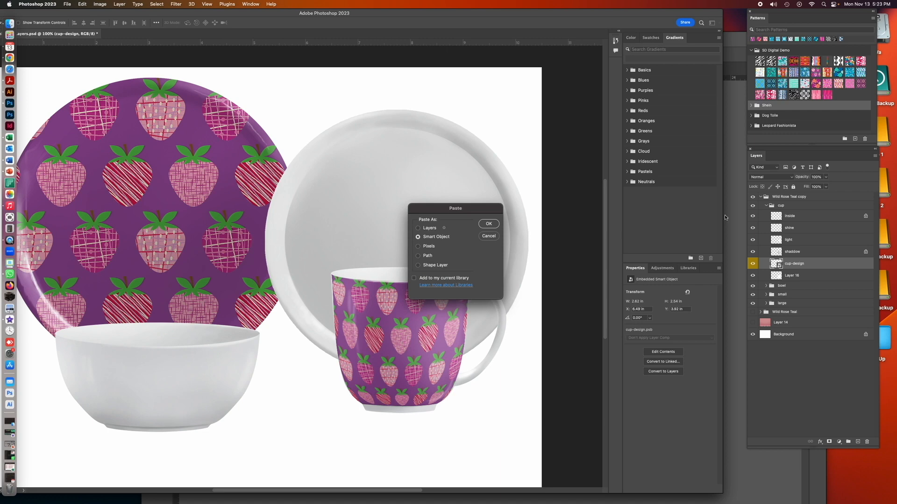
click(493, 228)
drag(257, 220, 391, 219)
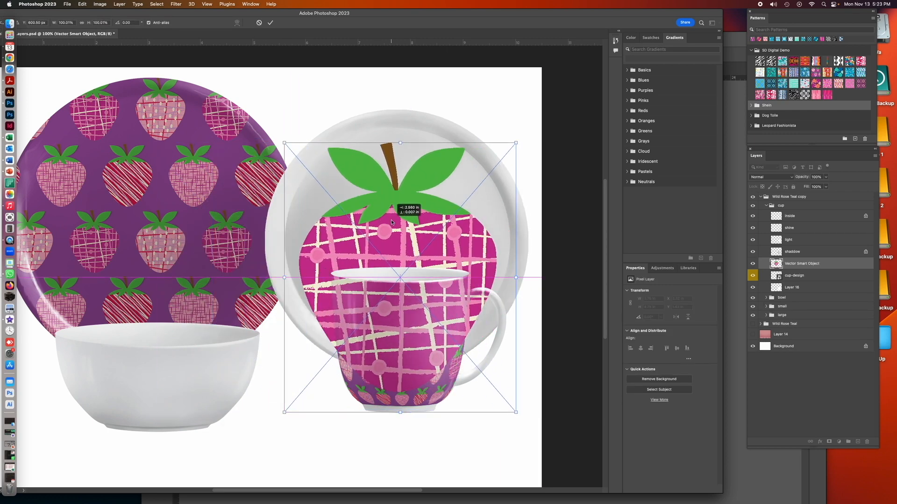
drag(516, 413, 461, 350)
drag(402, 245, 427, 242)
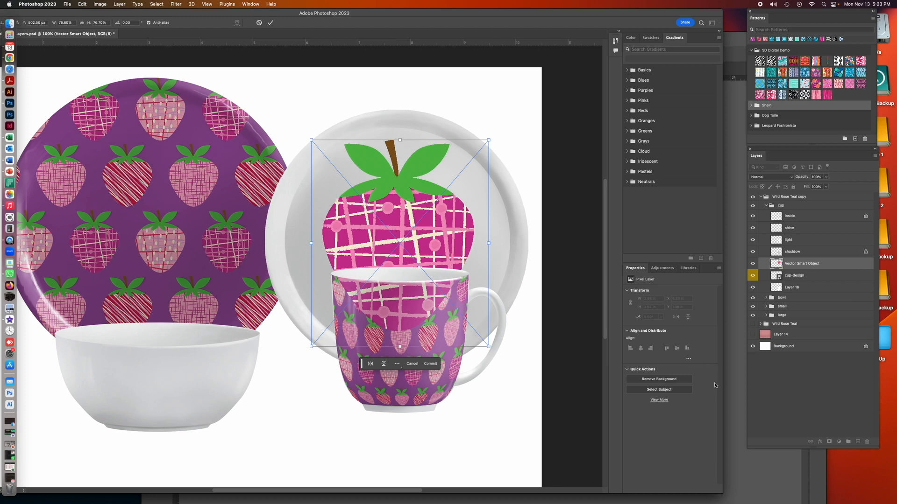
click(773, 402)
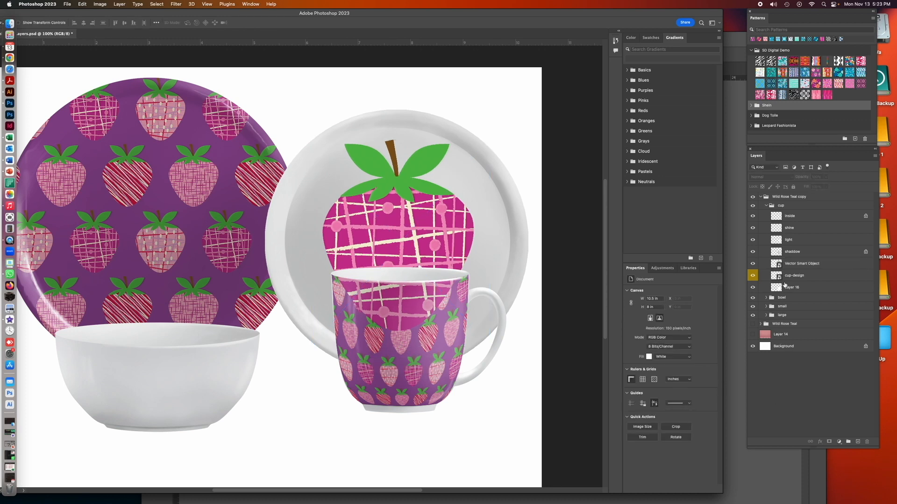
Move the strawberry's Vector Smart Object layer into the small group, directly above sm-plate-design
click(752, 263)
click(752, 263)
click(795, 265)
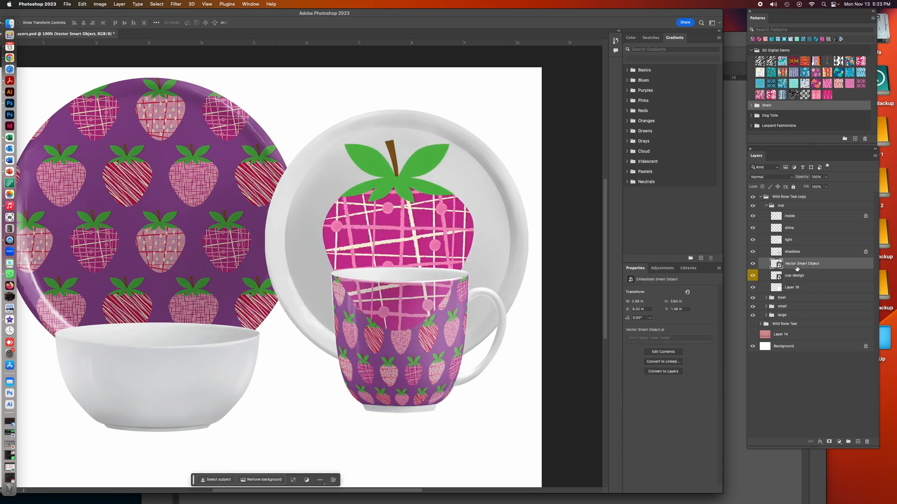
click(766, 307)
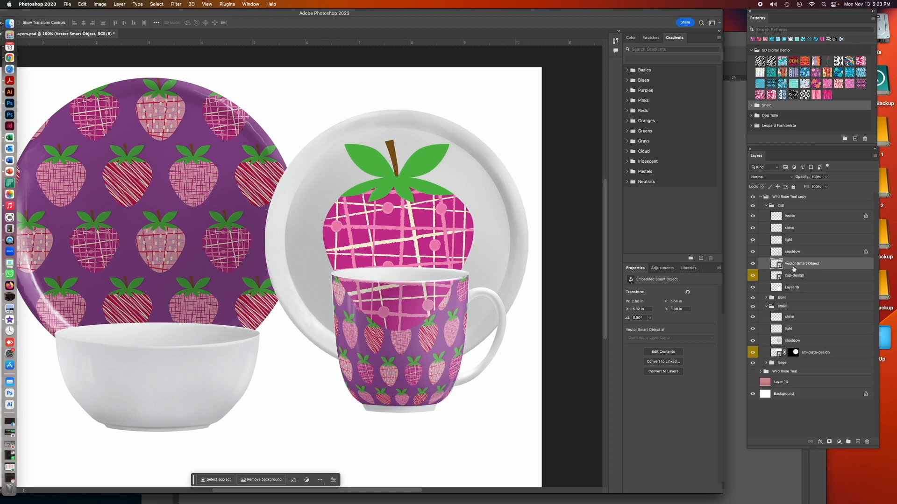
drag(794, 266, 799, 348)
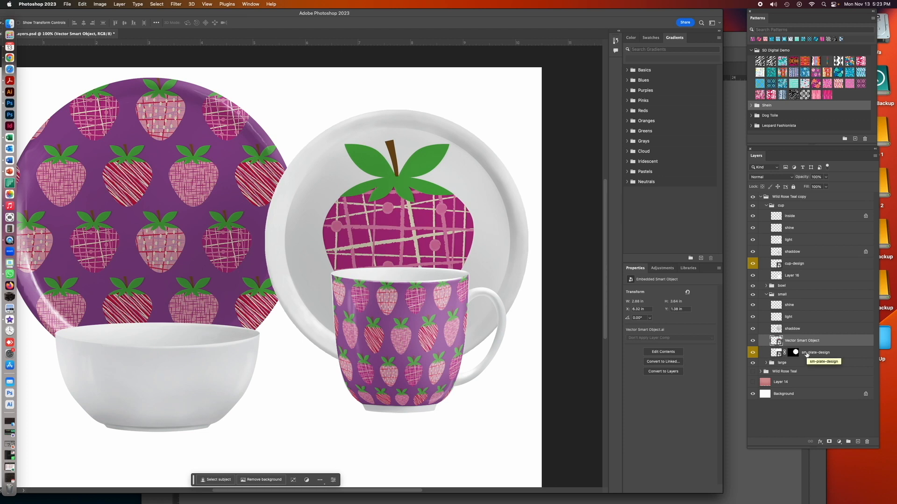
Expand the bowl group and open the contents of its "your art here" smart object
key(super+minus)
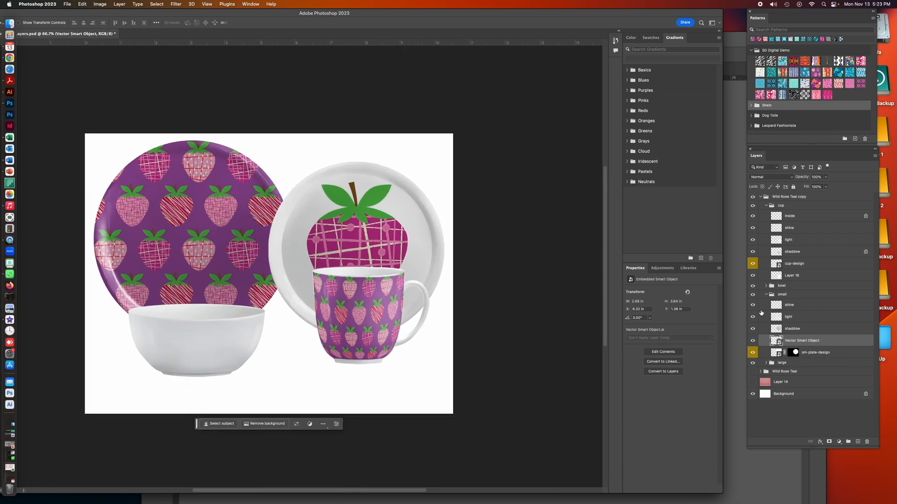
click(766, 286)
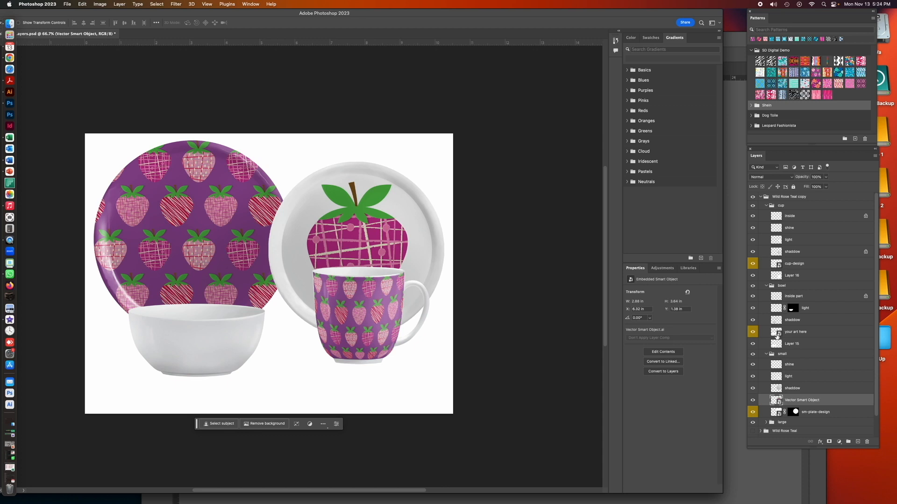
double_click(775, 333)
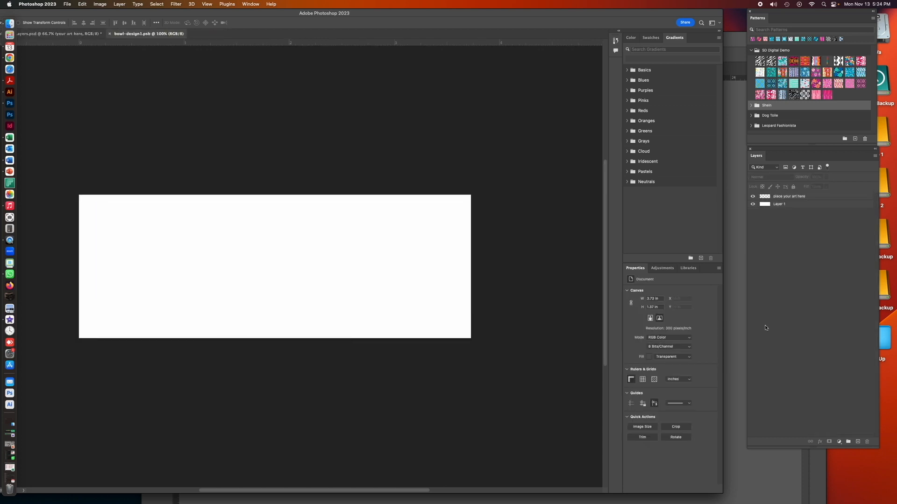
Add a pattern fill layer to the bowl artwork using the magenta vertical stripe pattern at 100% scale
click(119, 3)
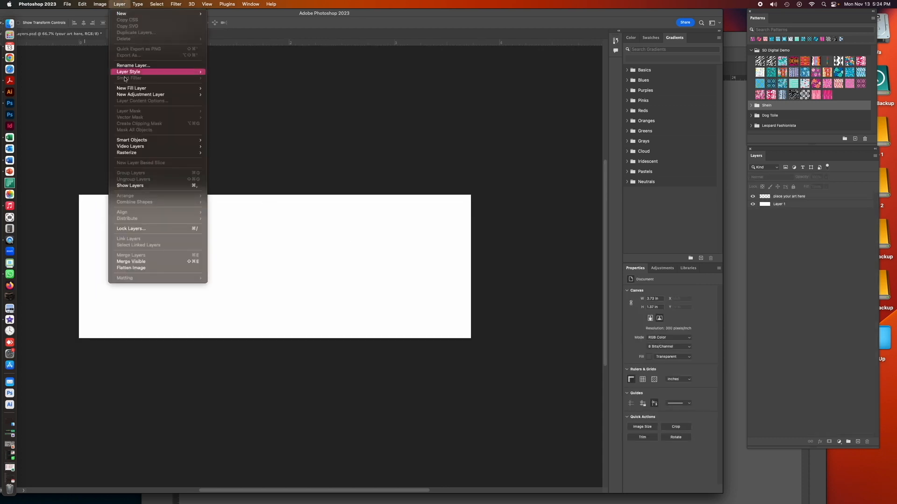
mouse_move(159, 88)
click(220, 101)
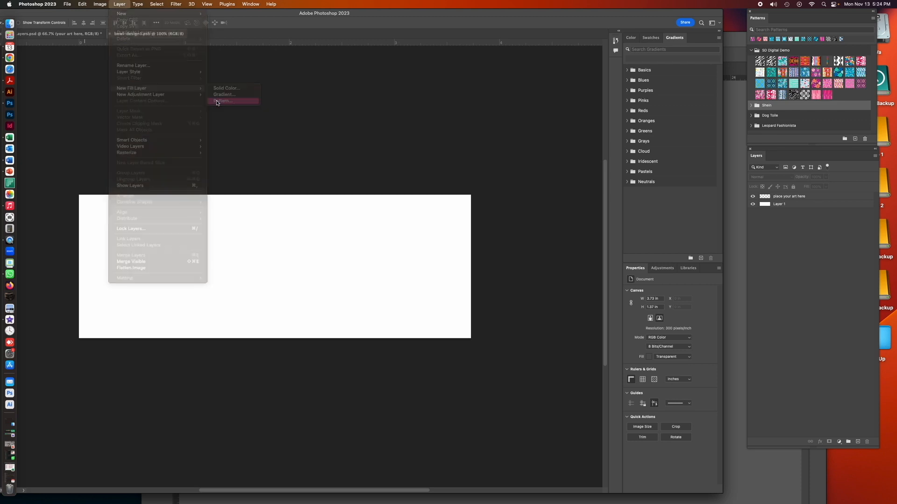
click(509, 245)
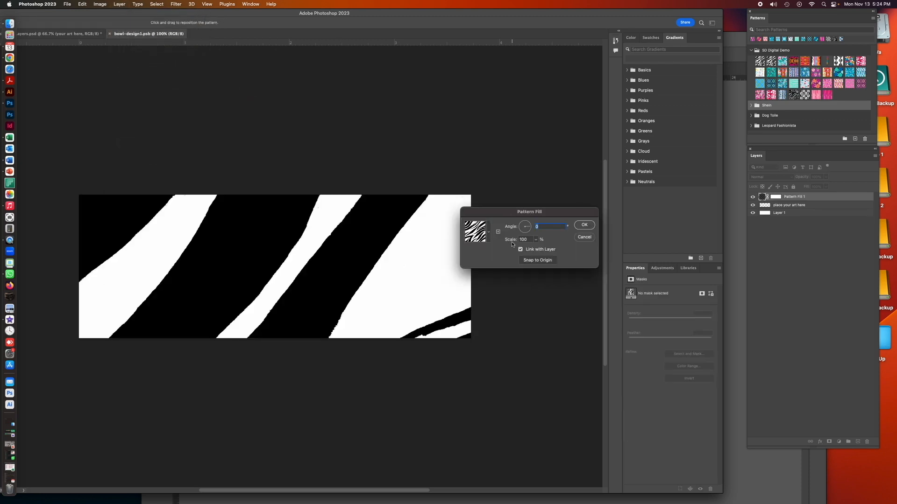
click(488, 232)
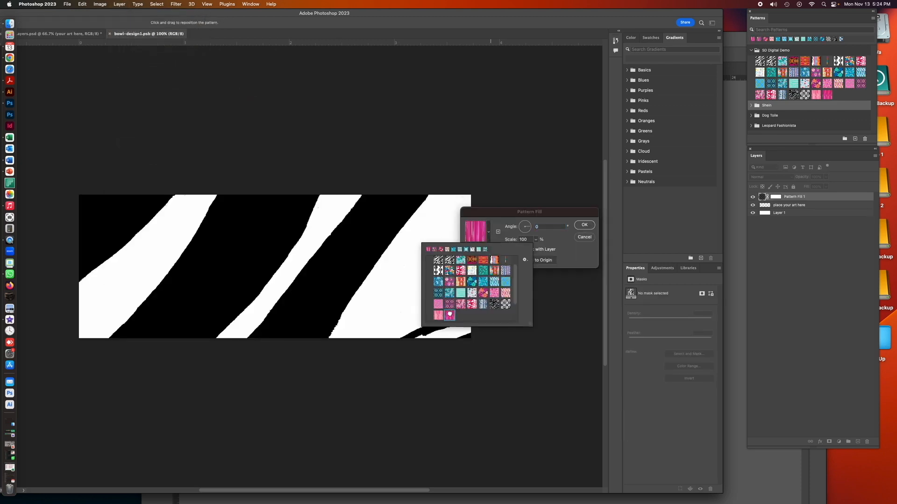
click(450, 315)
click(556, 227)
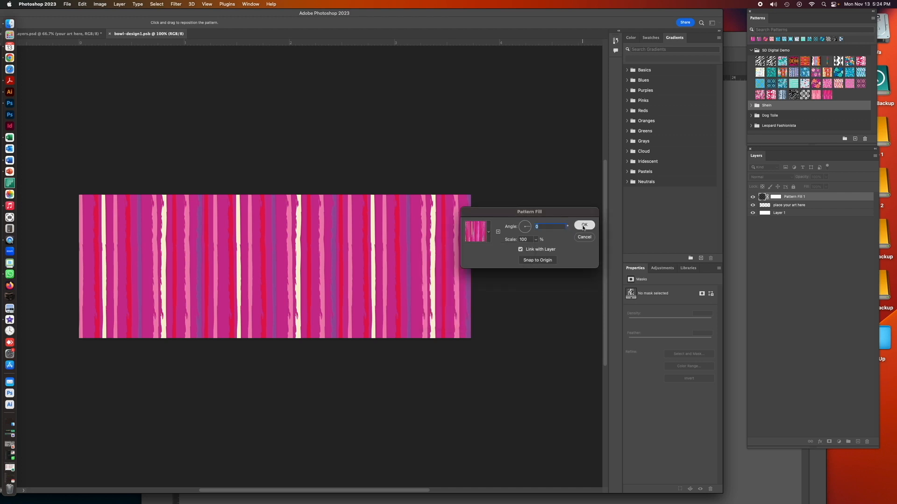
click(584, 225)
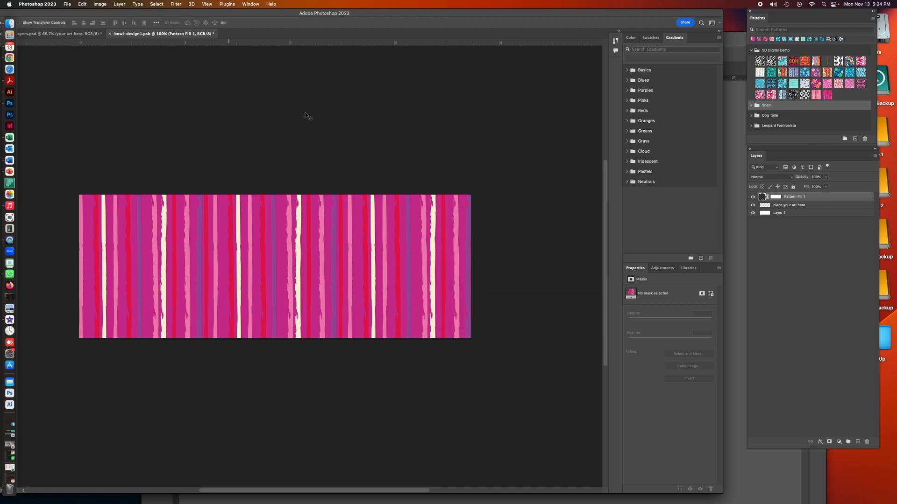
Save and close the bowl-design1 smart object to apply the stripes to the bowl
double_click(272, 13)
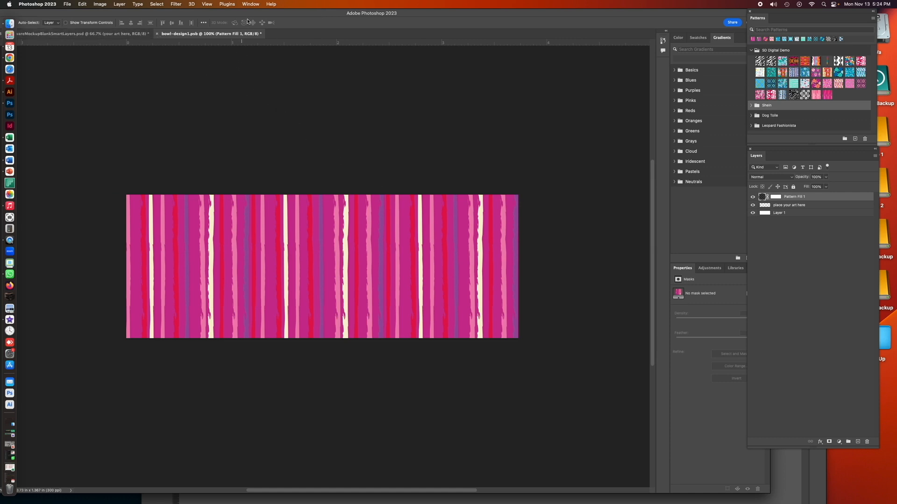
double_click(288, 14)
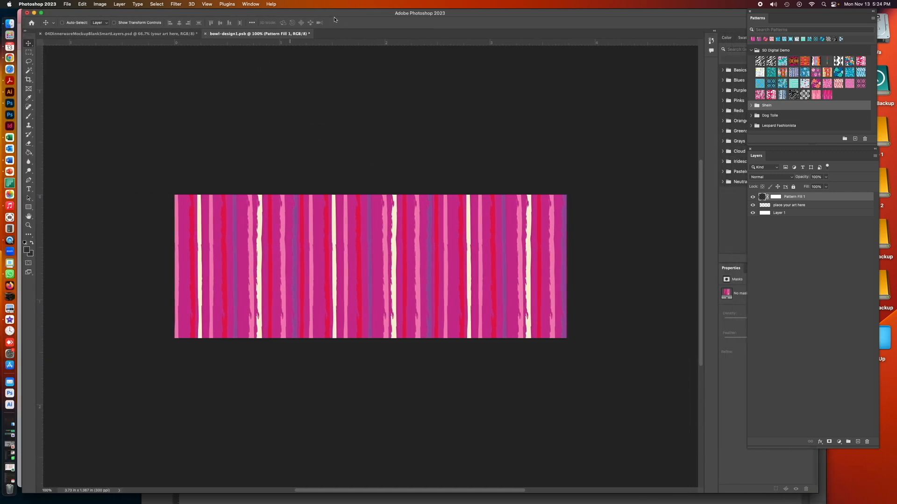
click(205, 34)
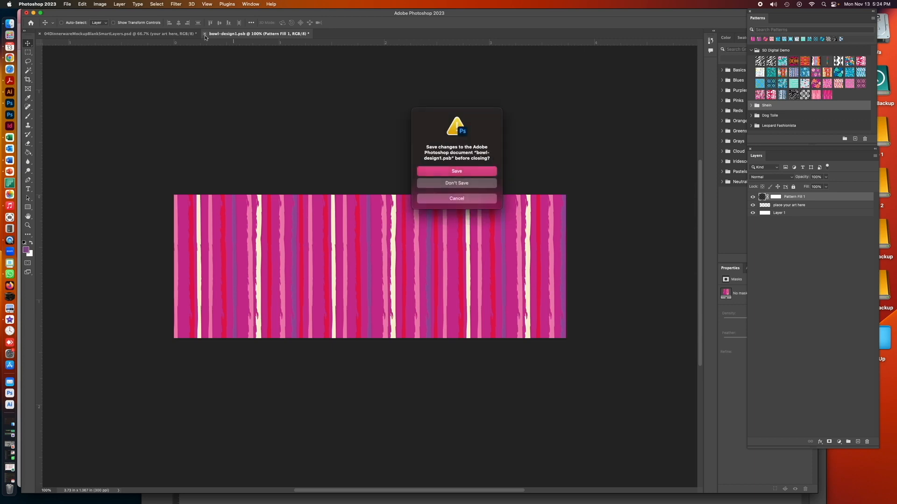
click(442, 171)
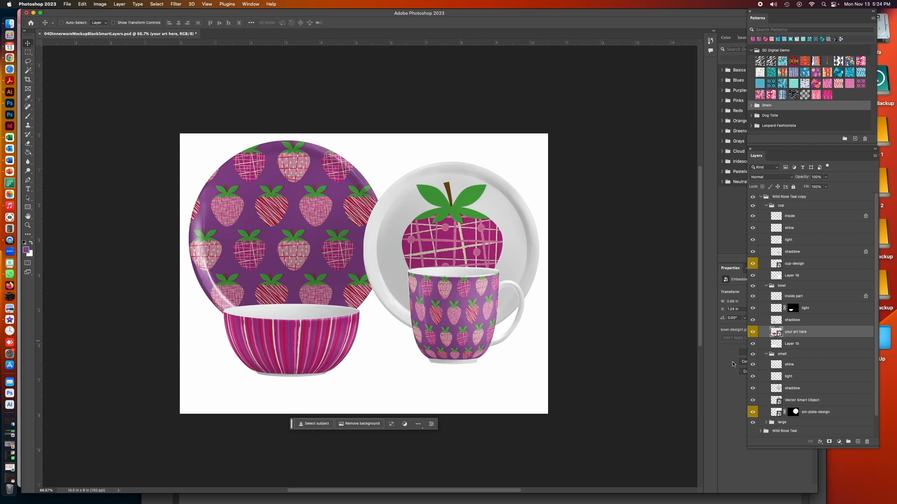
Enlarge the Layers panel and expand the large group to show its layers
drag(877, 450, 883, 487)
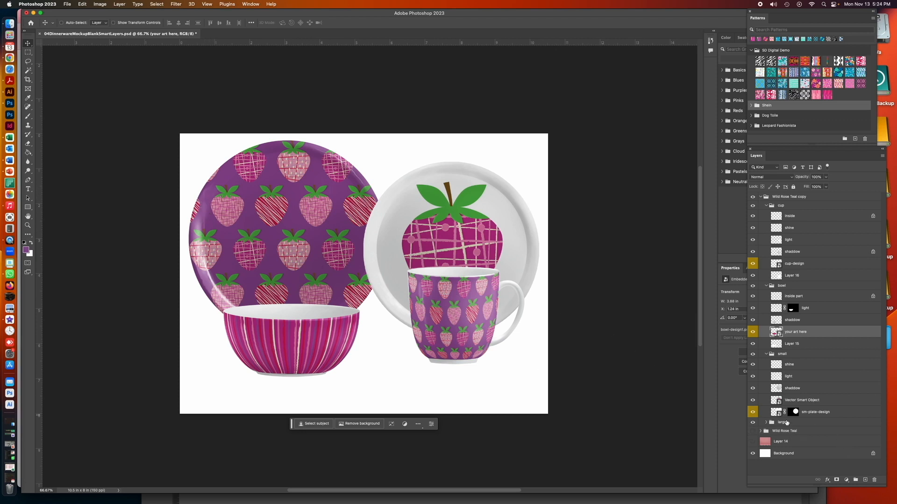
click(765, 423)
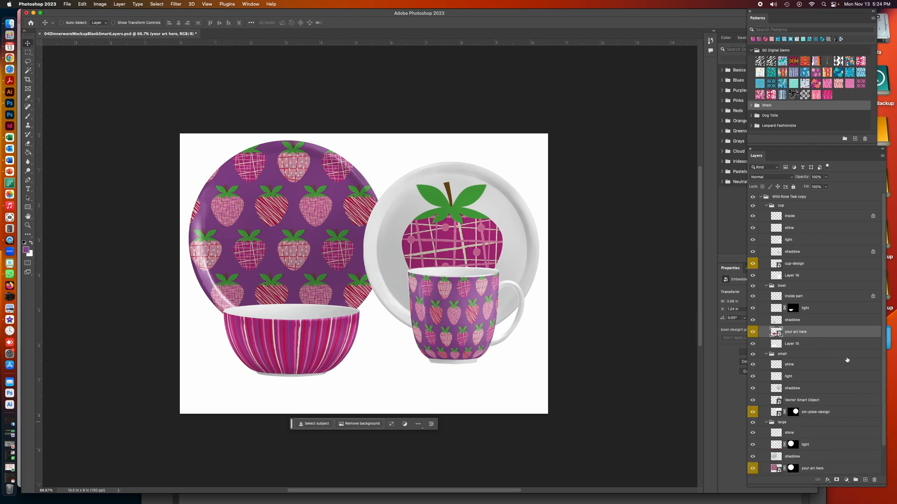
scroll(878, 365, down, 2)
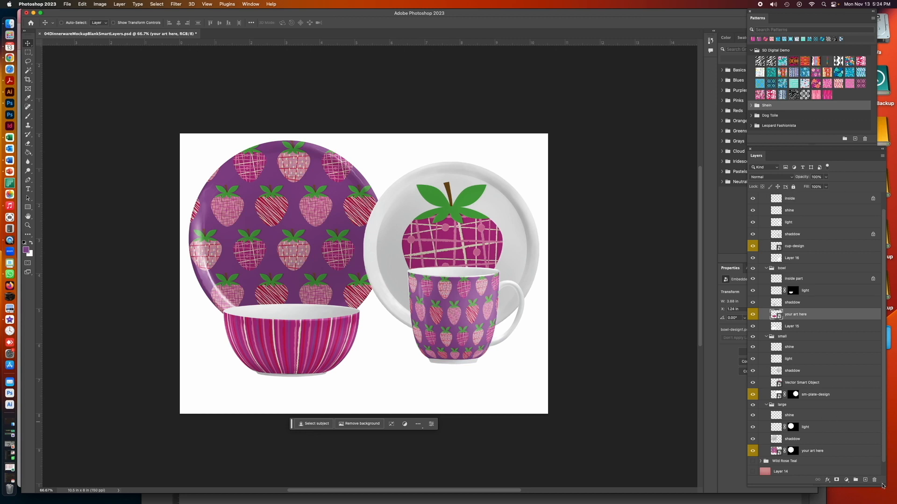
Scale the pattern fill in the large plate's "your art here" smart object to 25%, reposition it, and save and close the artwork
drag(881, 486, 883, 499)
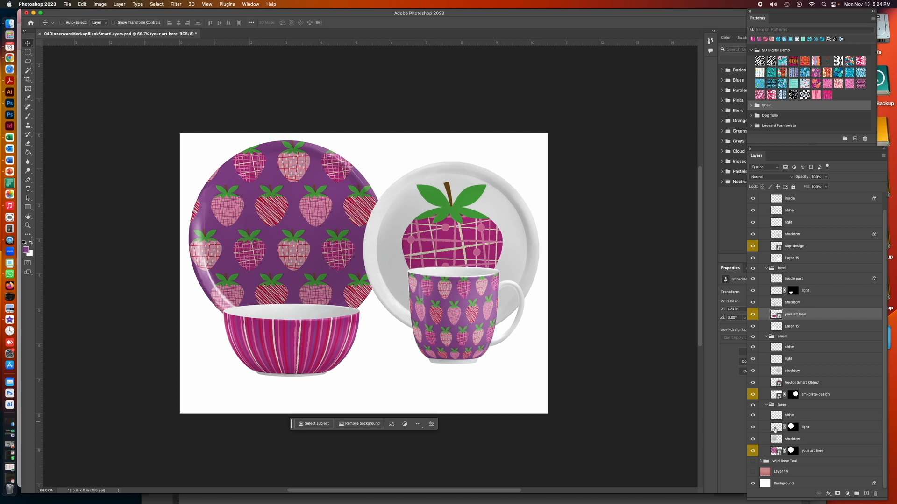
double_click(775, 451)
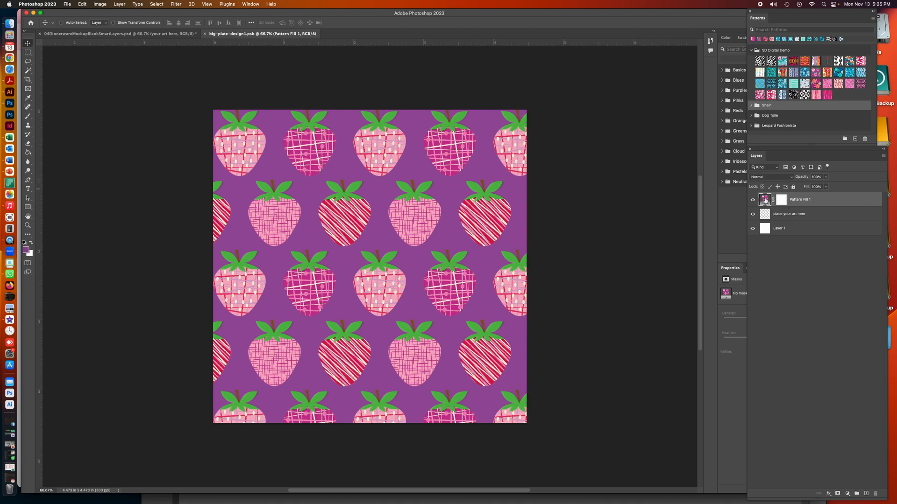
double_click(764, 200)
double_click(522, 240)
text(25)
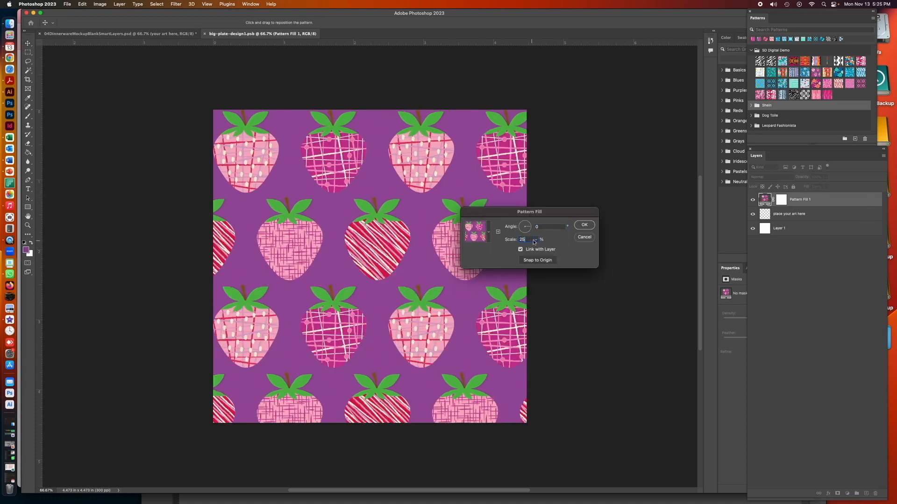
click(583, 224)
drag(405, 247, 396, 243)
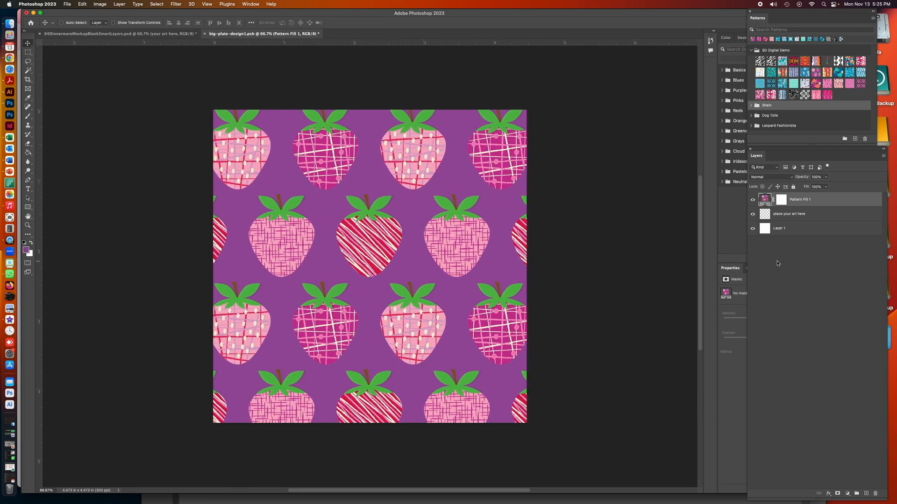
click(206, 34)
click(456, 173)
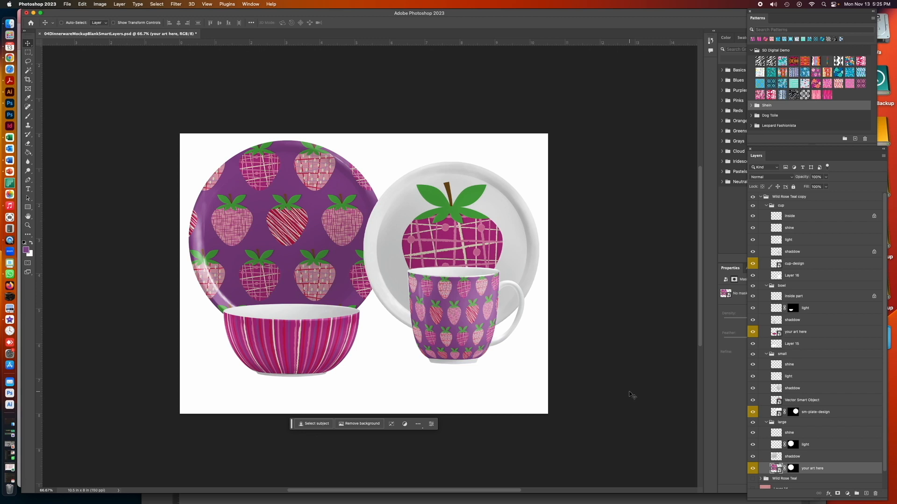
Set the large plate's strawberry pattern fill scale to 23%, shift the pattern to center it, and save and close the smart object
scroll(464, 280, left, 3)
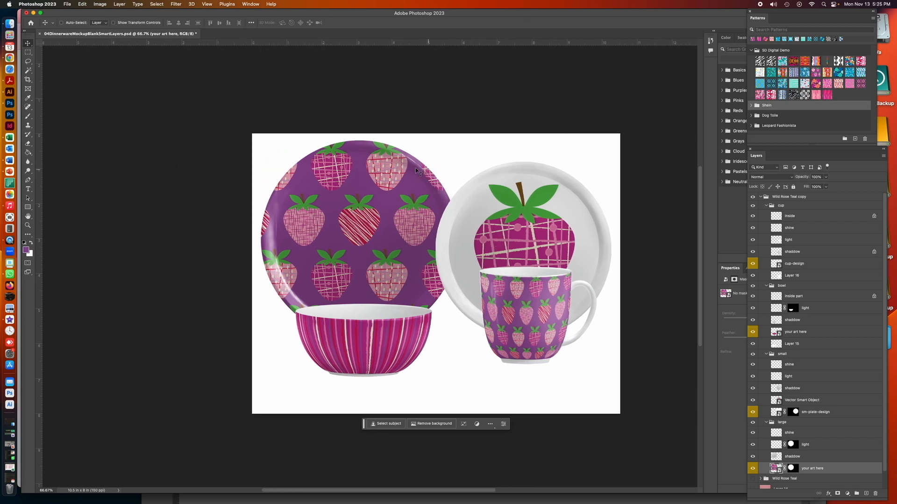
double_click(771, 467)
double_click(764, 198)
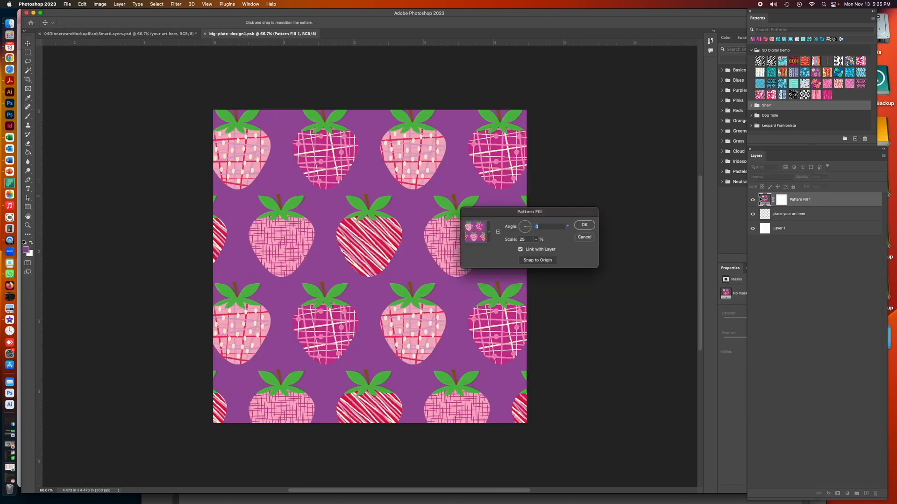
double_click(523, 239)
text(23)
click(583, 224)
drag(446, 214, 463, 214)
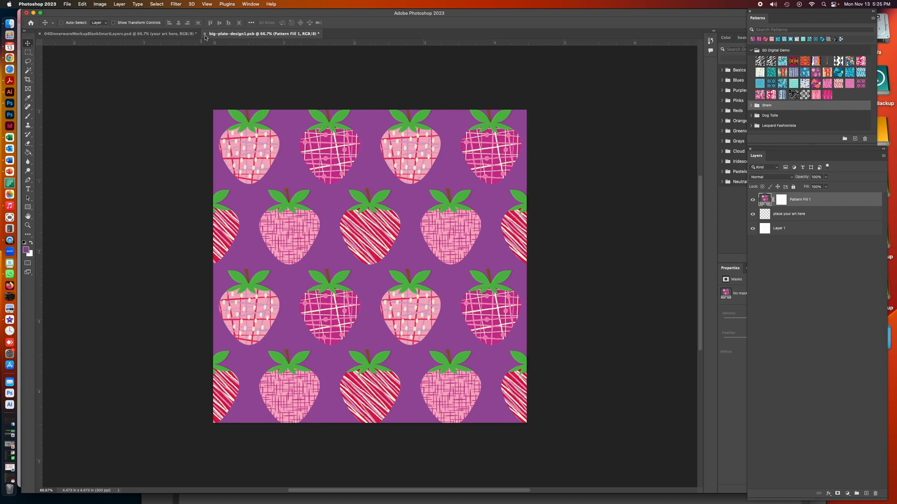
key(super+w)
click(437, 171)
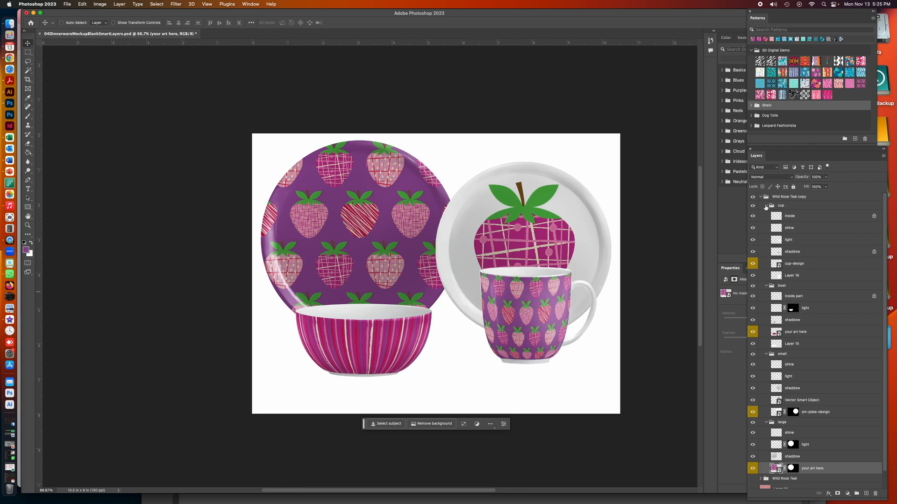
Collapse the cup, bowl, small and large groups inside the Wild Rose Teal copy group
click(766, 206)
click(767, 215)
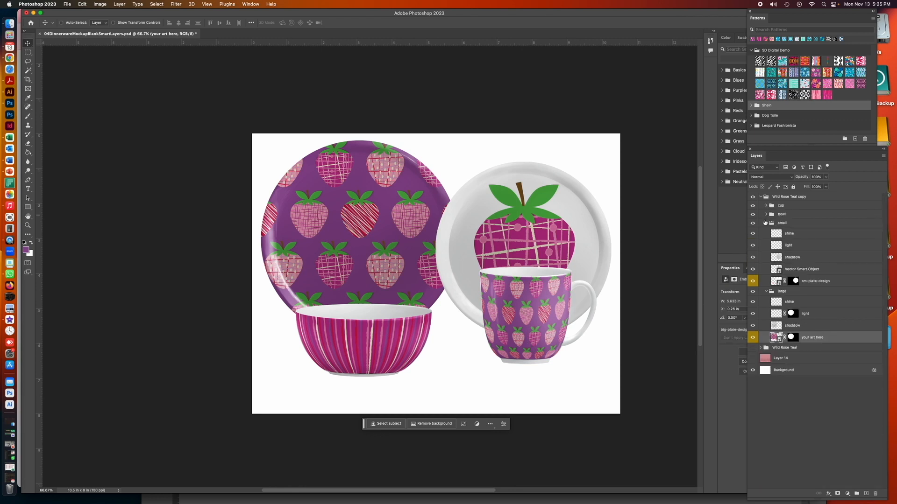
click(766, 223)
click(766, 232)
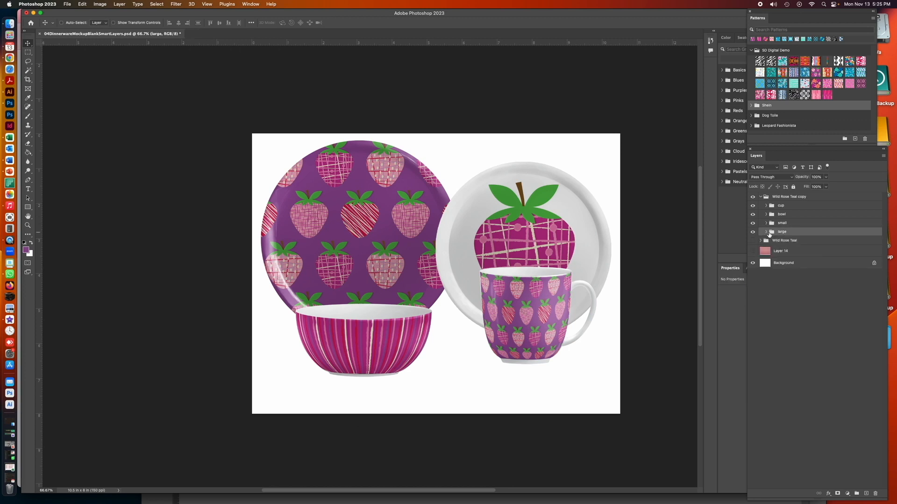
Move the cup group down and left toward the bowl, and shift the bowl group slightly down and left
click(794, 206)
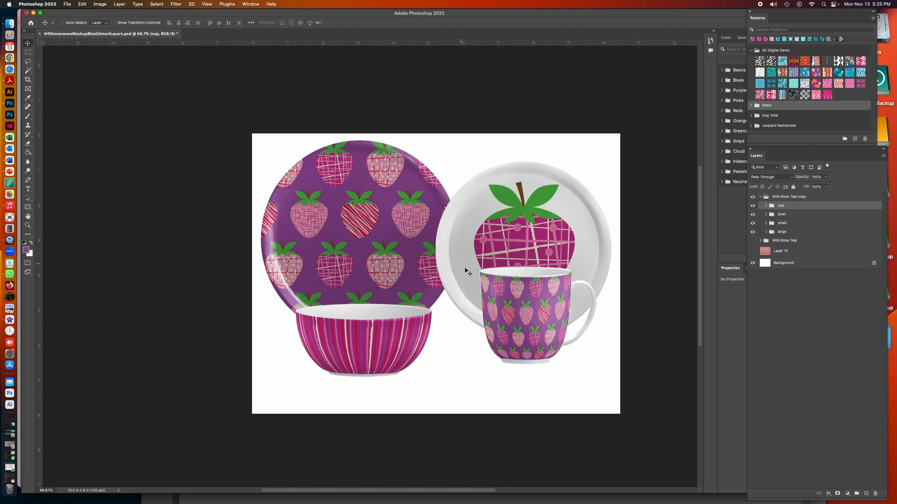
drag(548, 308, 504, 330)
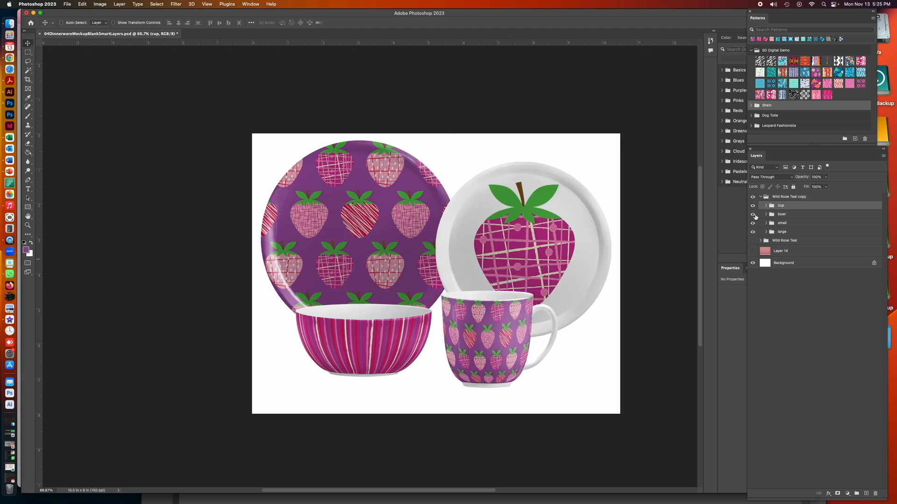
click(772, 215)
drag(417, 336, 411, 345)
Place a horizontal guide near the bottom of the canvas and lower the bowl and cup so their bases line up with it
drag(345, 42, 338, 391)
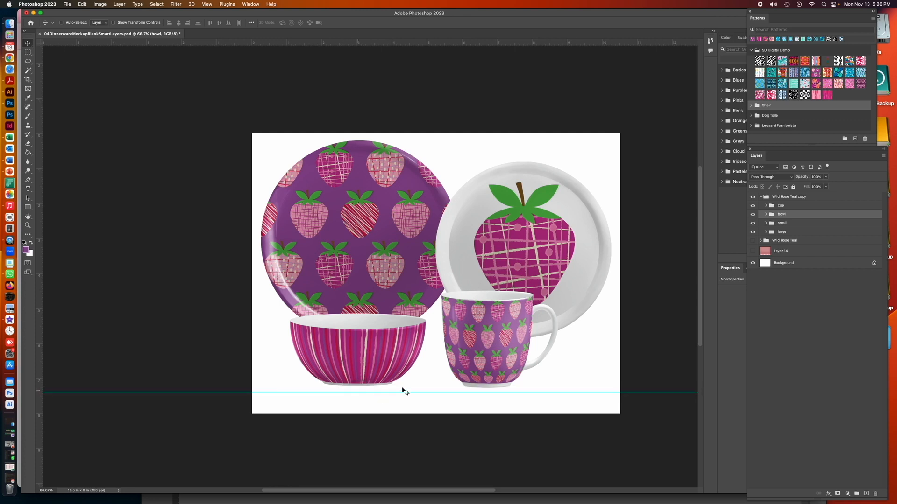
drag(402, 333, 403, 340)
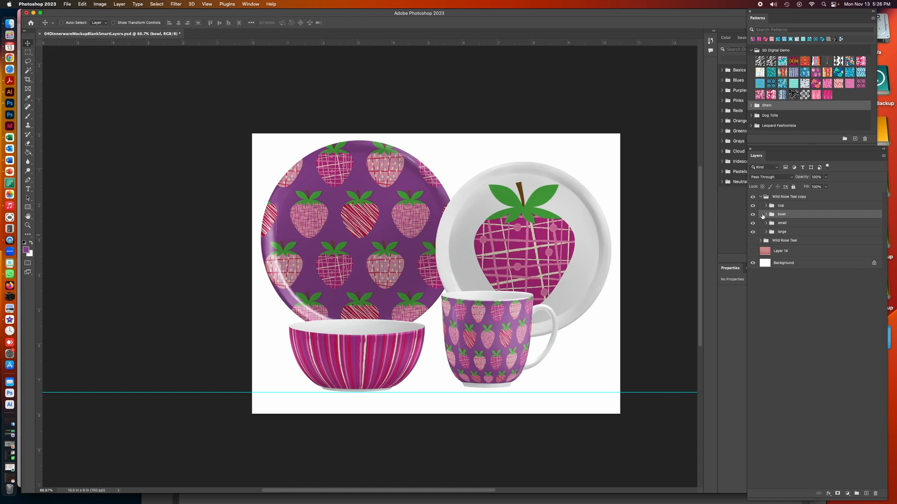
click(766, 206)
mouse_move(497, 333)
mouse_down()
mouse_move(556, 327)
mouse_move(507, 327)
mouse_move(544, 320)
mouse_move(440, 221)
mouse_move(502, 346)
mouse_move(493, 341)
mouse_up()
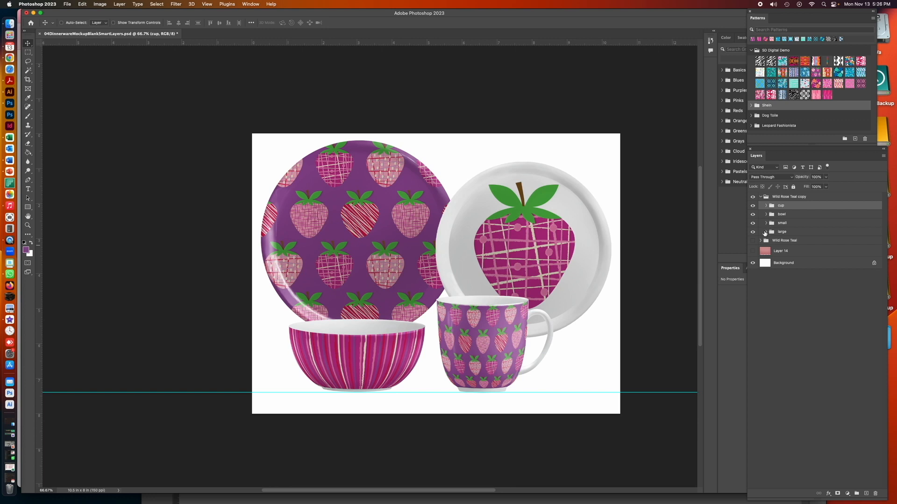
Expand the small group and nudge the strawberry Vector Smart Object slightly down on the small plate
click(765, 225)
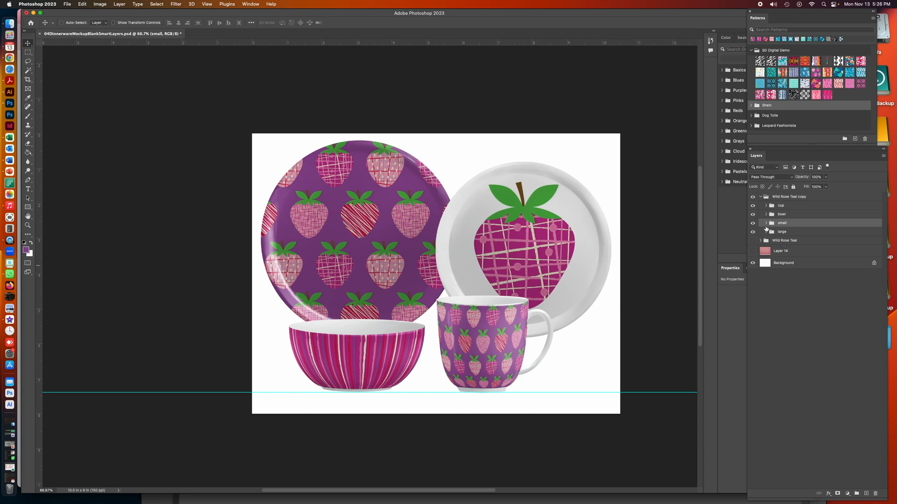
click(766, 224)
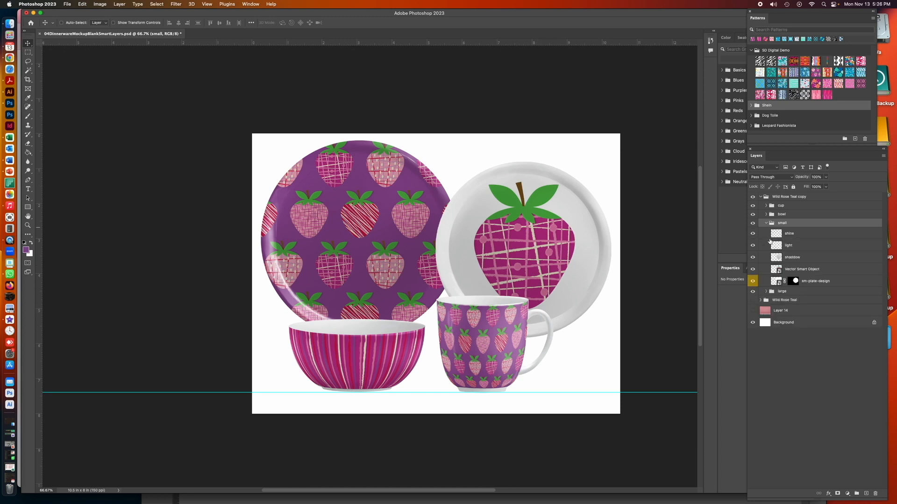
click(773, 270)
drag(543, 244, 542, 248)
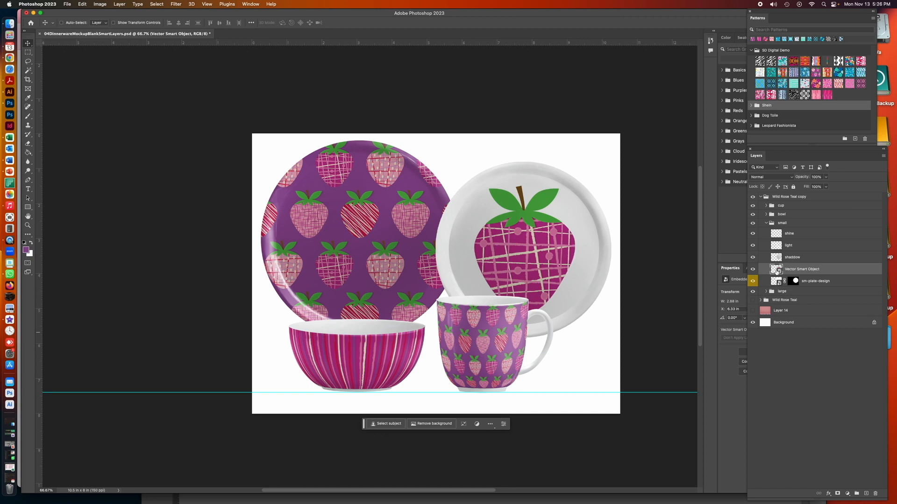
Sample the shaded pink of a strawberry on the large plate in the main mockup as the foreground color
double_click(775, 281)
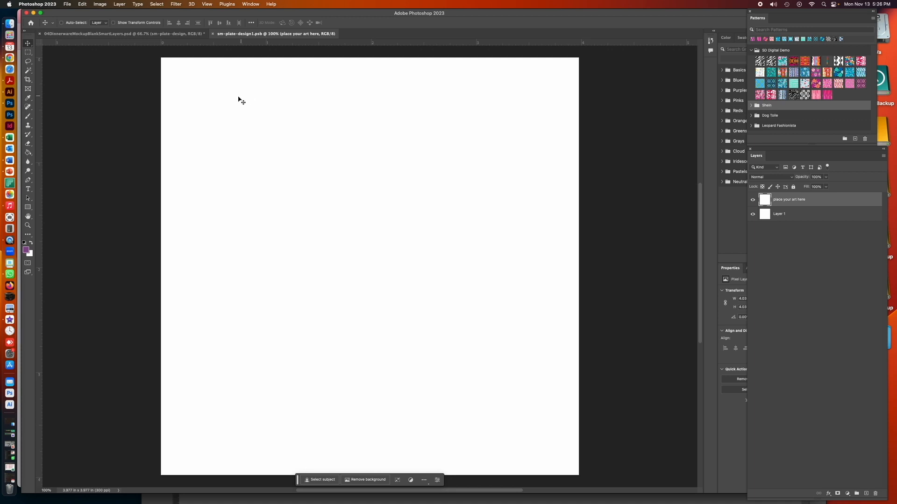
click(213, 34)
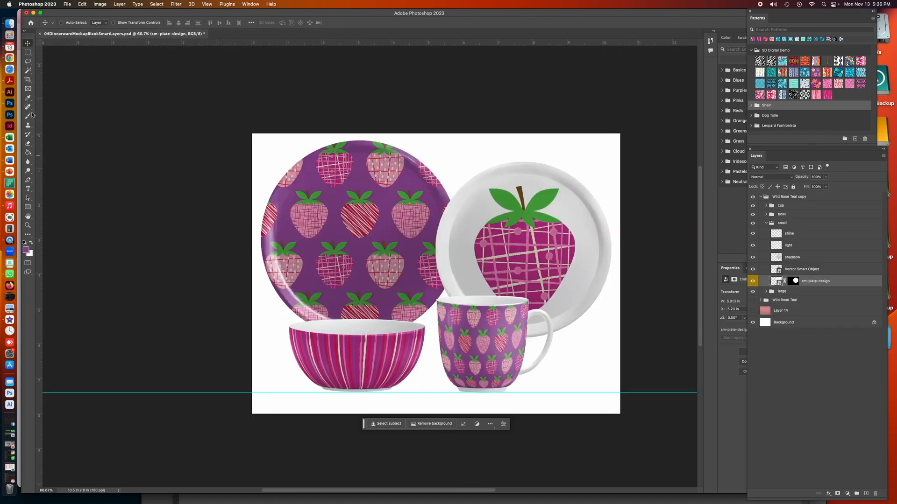
click(28, 98)
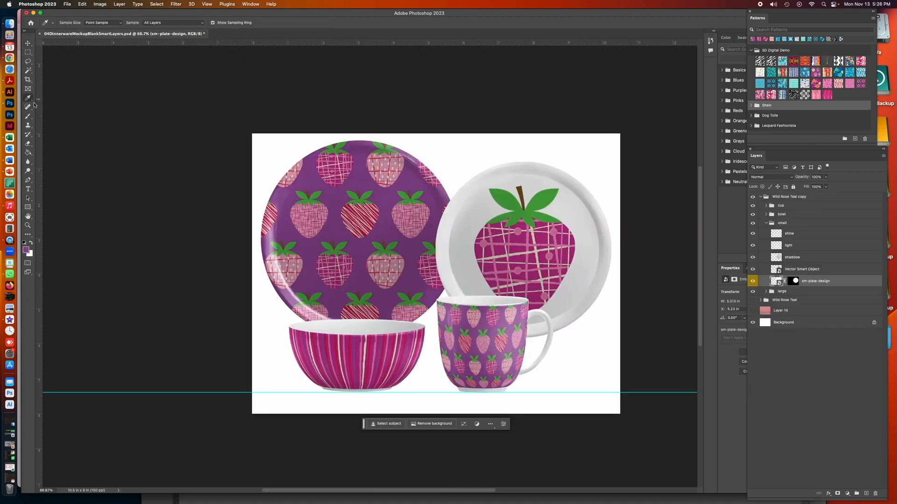
click(395, 258)
Fill the "place your art here" layer in the sm-plate-design smart object with the sampled dusty pink, then save and close it
double_click(774, 281)
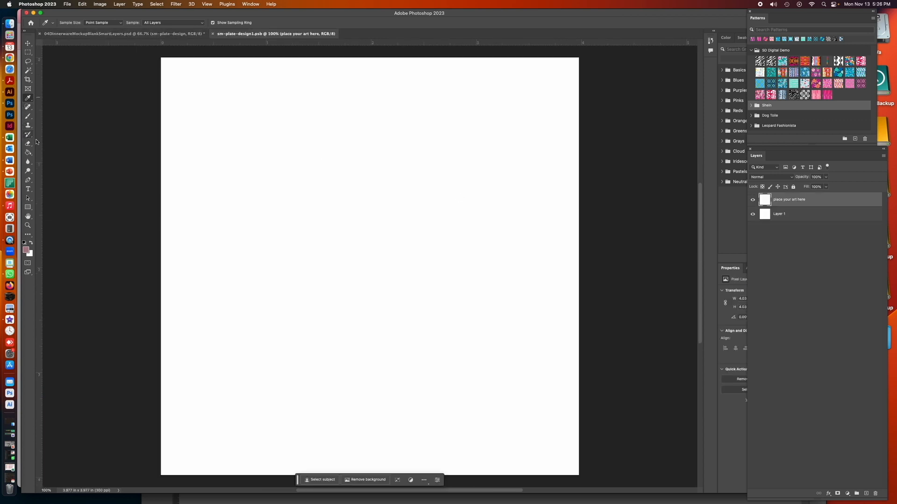
click(28, 153)
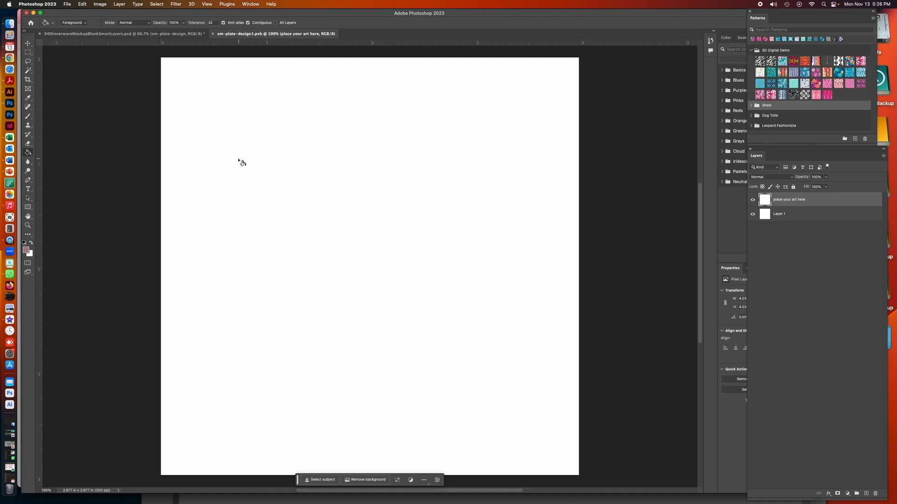
click(241, 161)
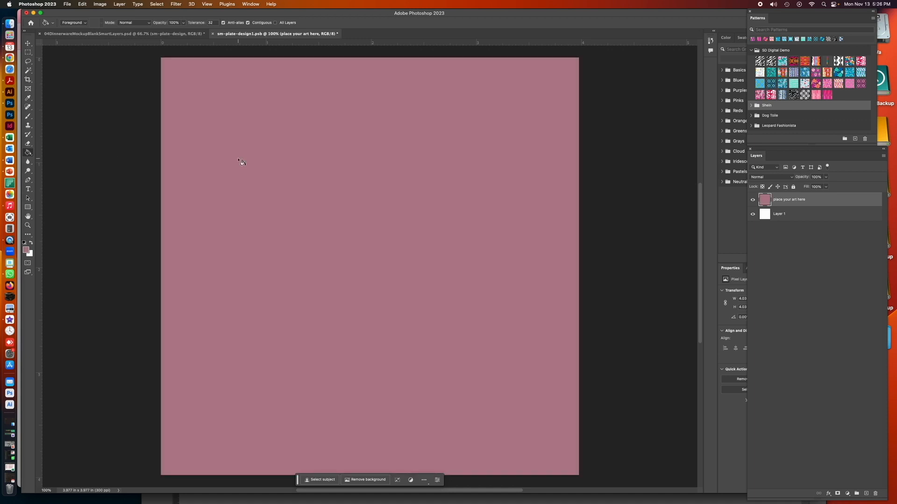
click(213, 34)
click(464, 176)
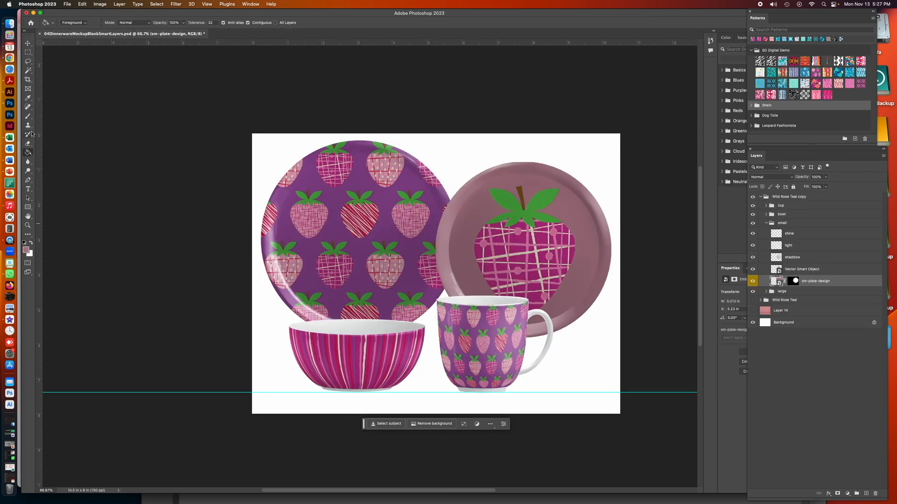
click(28, 226)
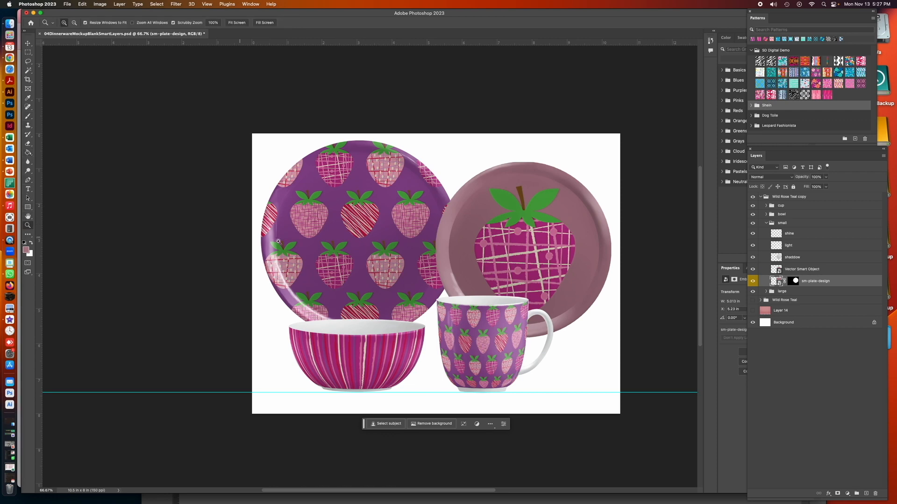
click(389, 267)
click(388, 267)
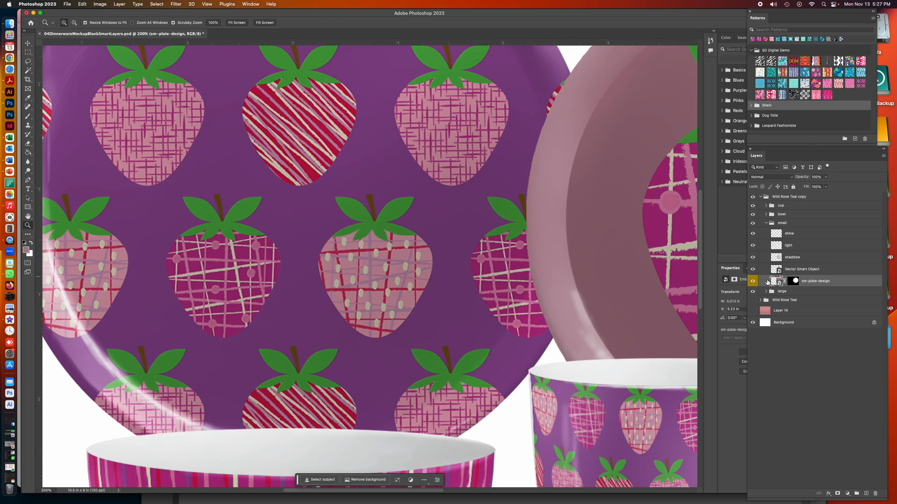
double_click(775, 282)
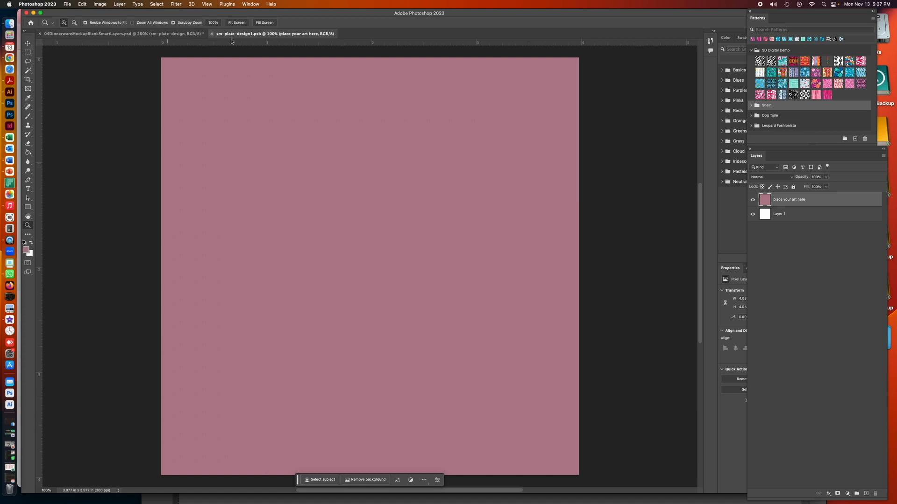
click(209, 34)
Open the large plate's "your art here" smart object, sample the unshaded light pink from a strawberry, and close the artwork
click(765, 293)
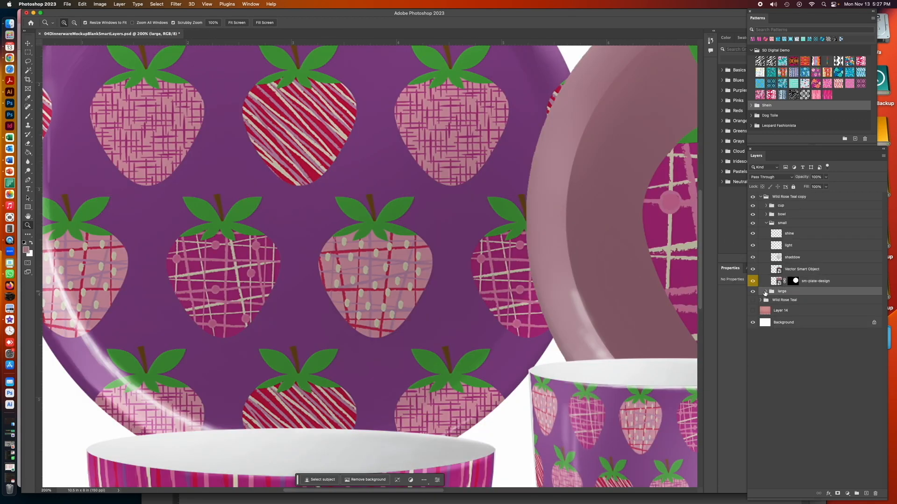
click(766, 292)
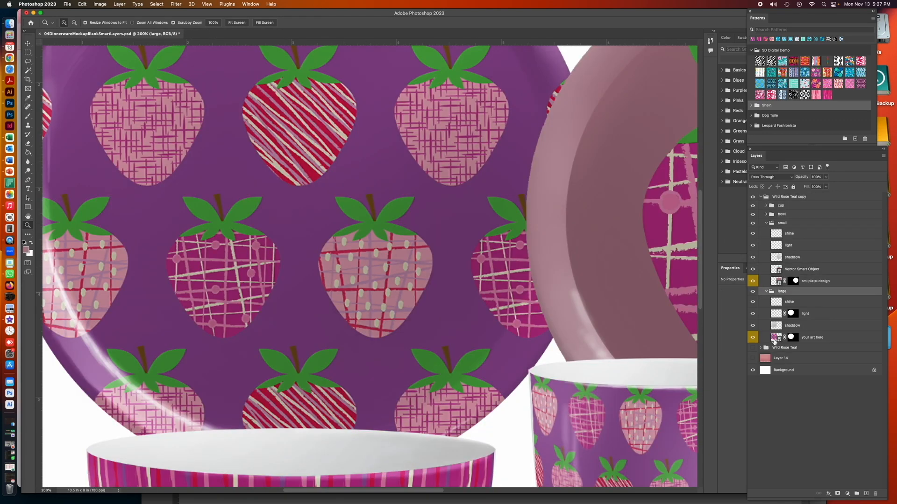
double_click(774, 340)
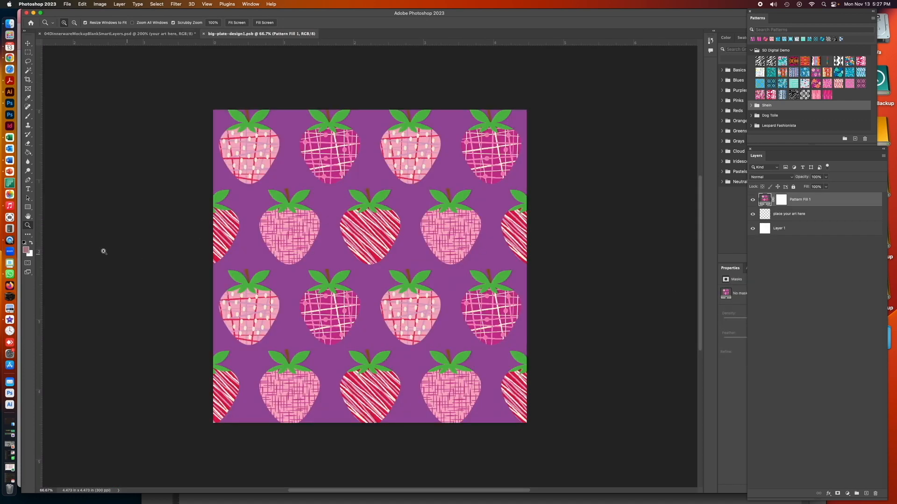
click(27, 98)
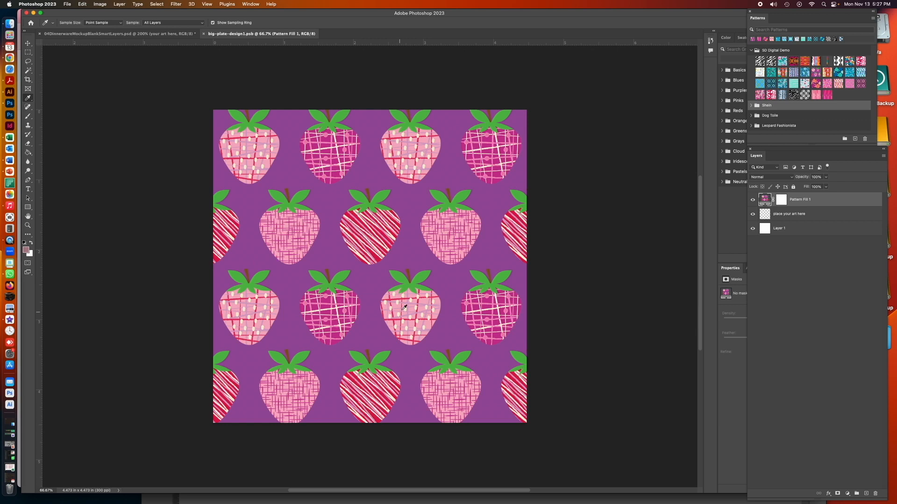
click(426, 301)
click(205, 35)
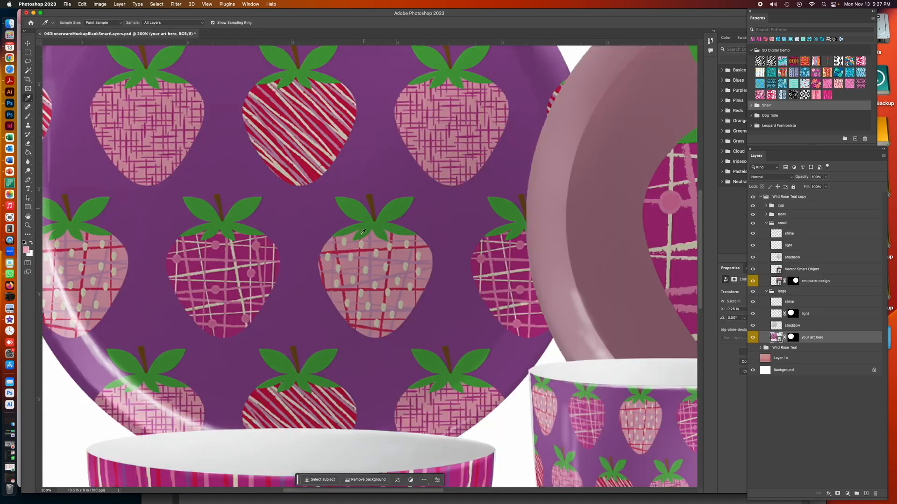
Refill the "place your art here" layer in the sm-plate-design smart object with the sampled light pink, then save and close it
double_click(775, 281)
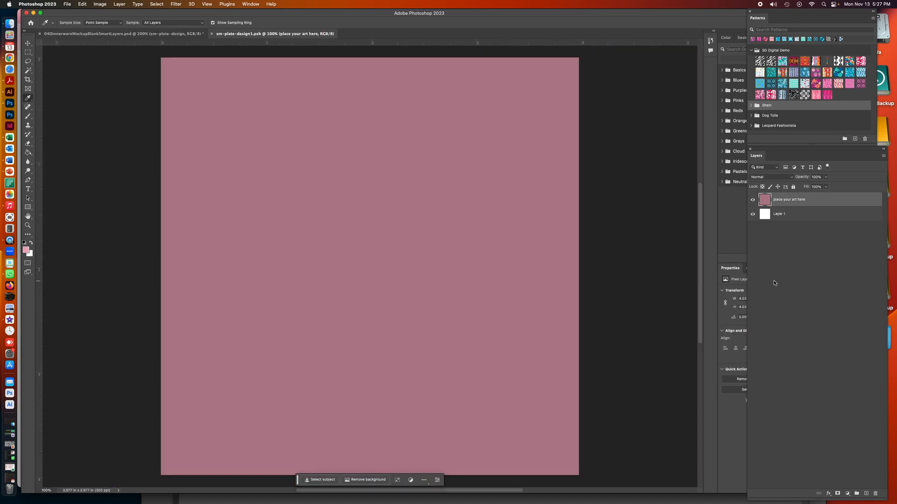
click(28, 153)
click(294, 168)
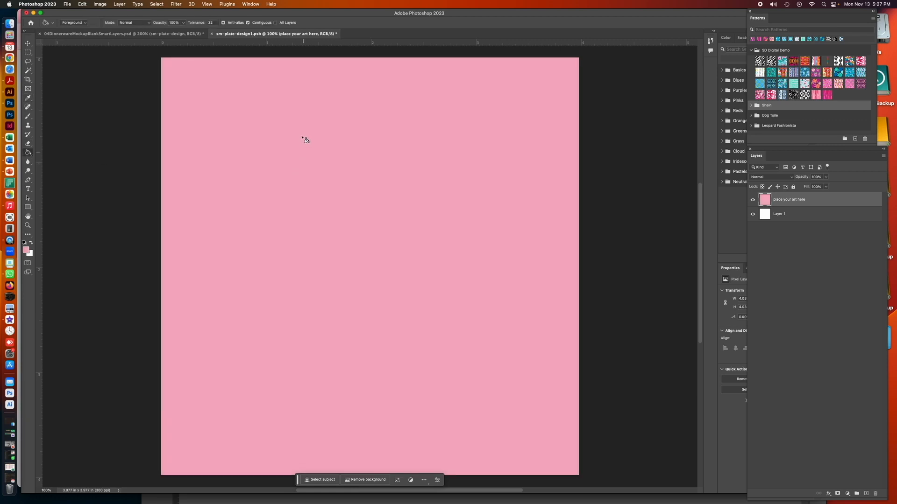
key(super+w)
click(488, 174)
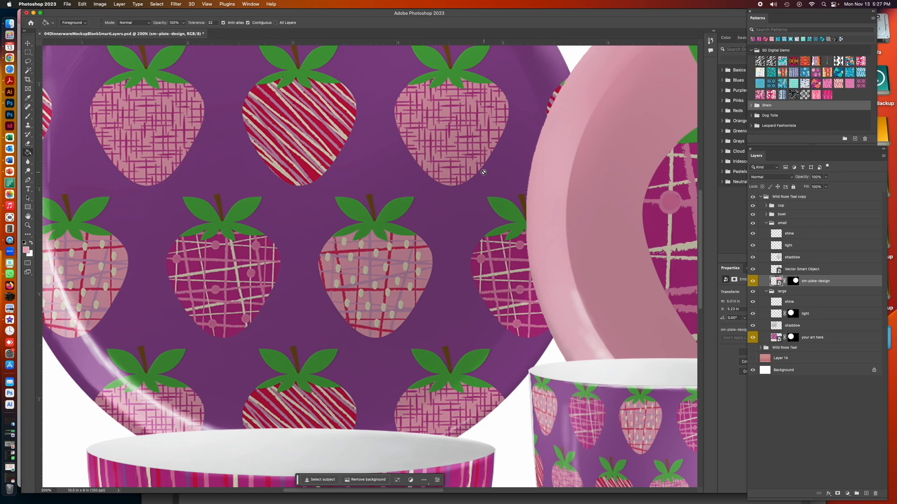
key(super+minus)
key(super+minus)
key(super+minus)
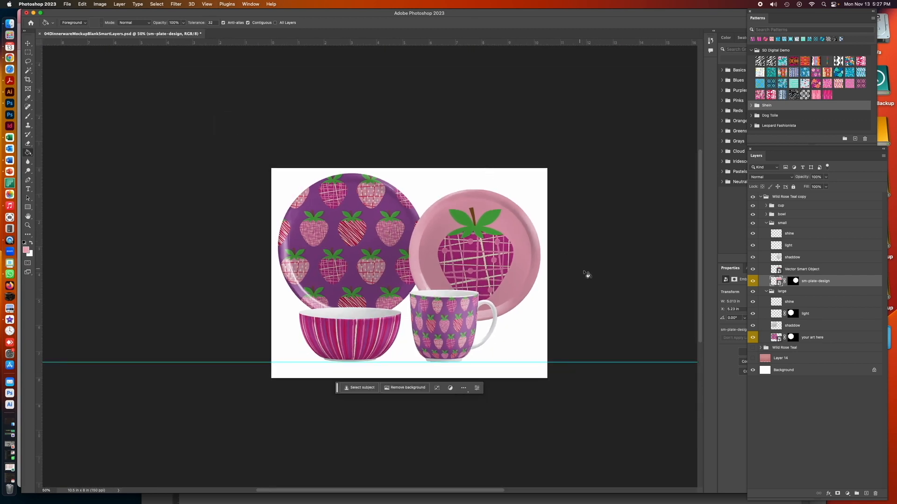
drag(577, 296, 526, 314)
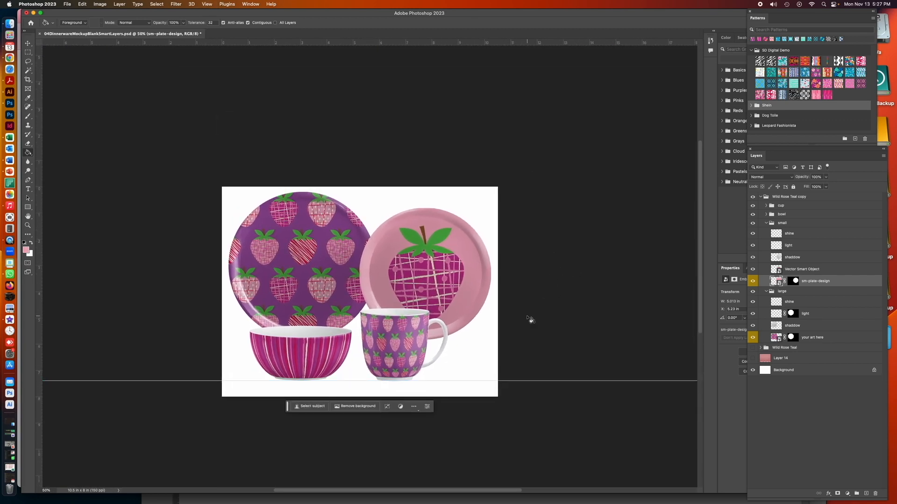